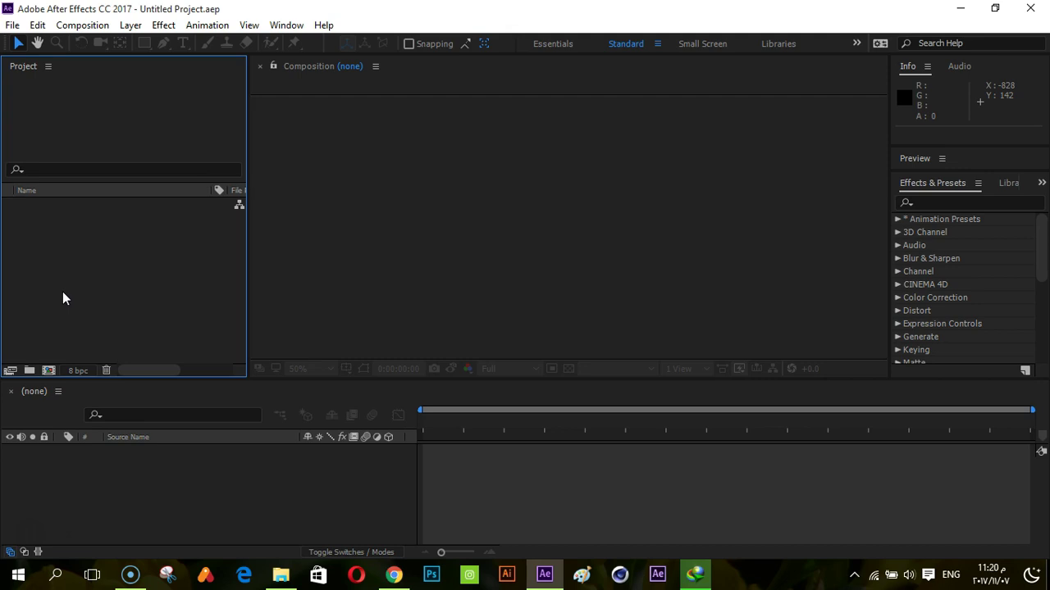
- Create two new Project panel folders named photos and video
click(29, 371)
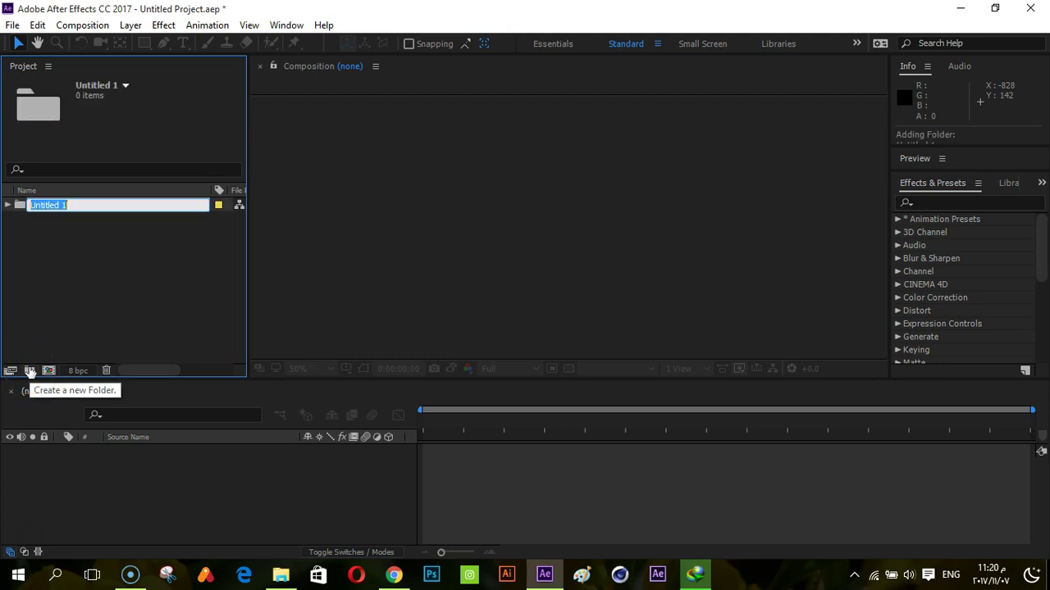
key(BackSpace)
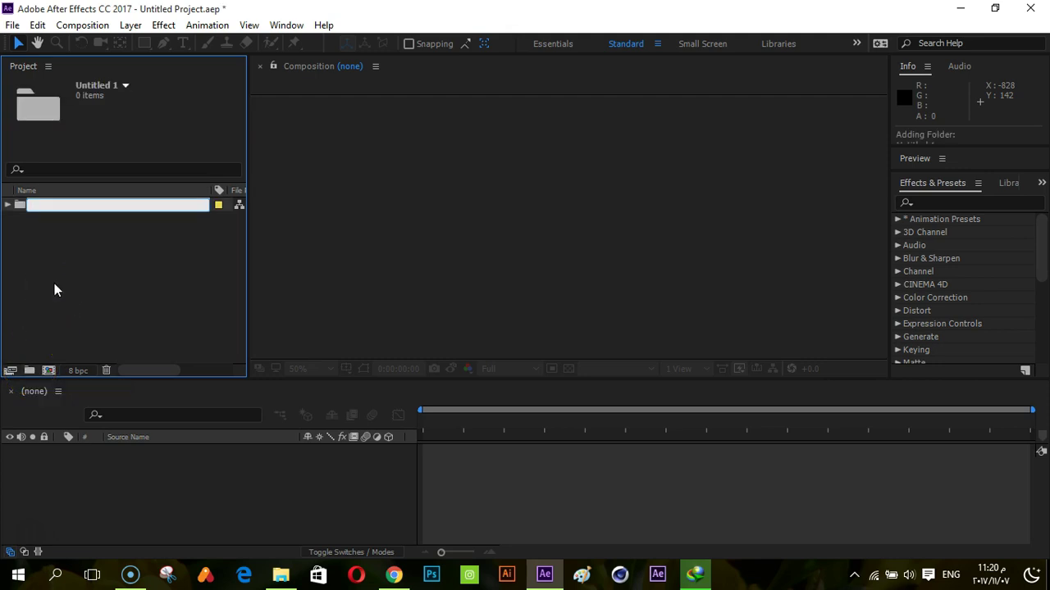
text(photos)
key(Return)
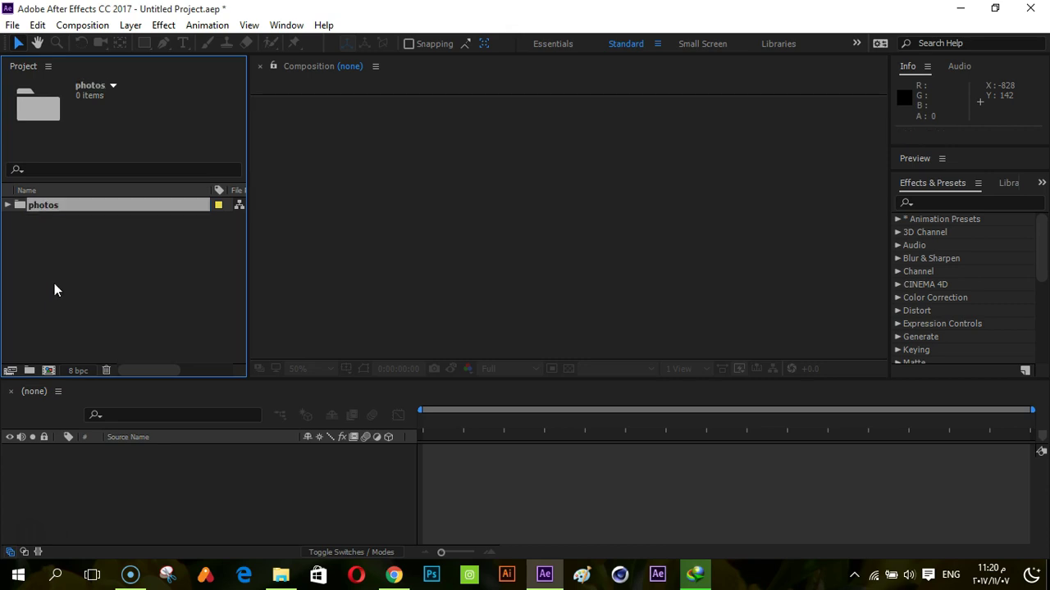
click(29, 436)
click(30, 369)
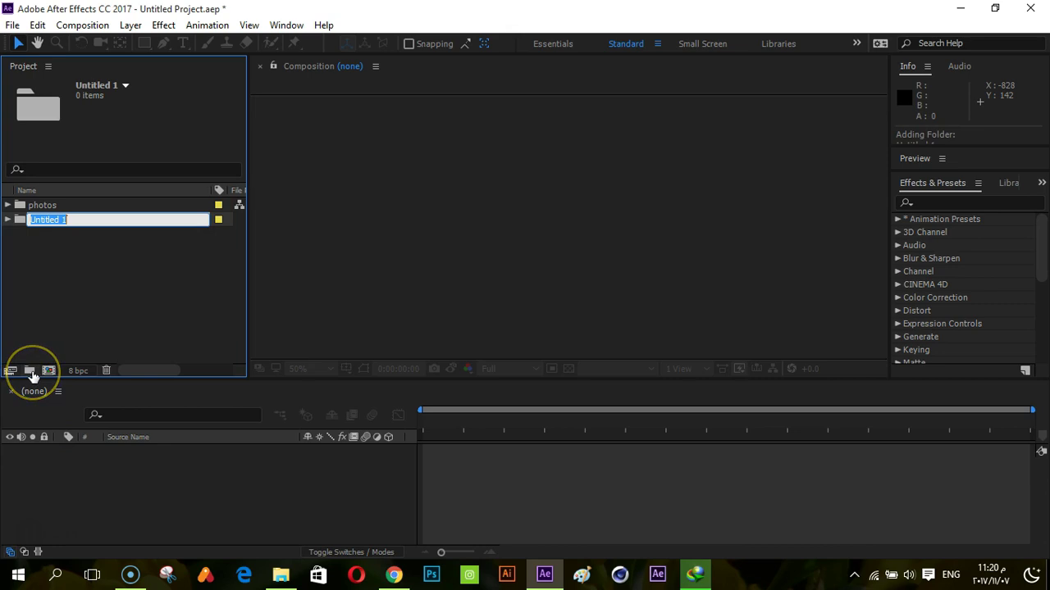
text(vi)
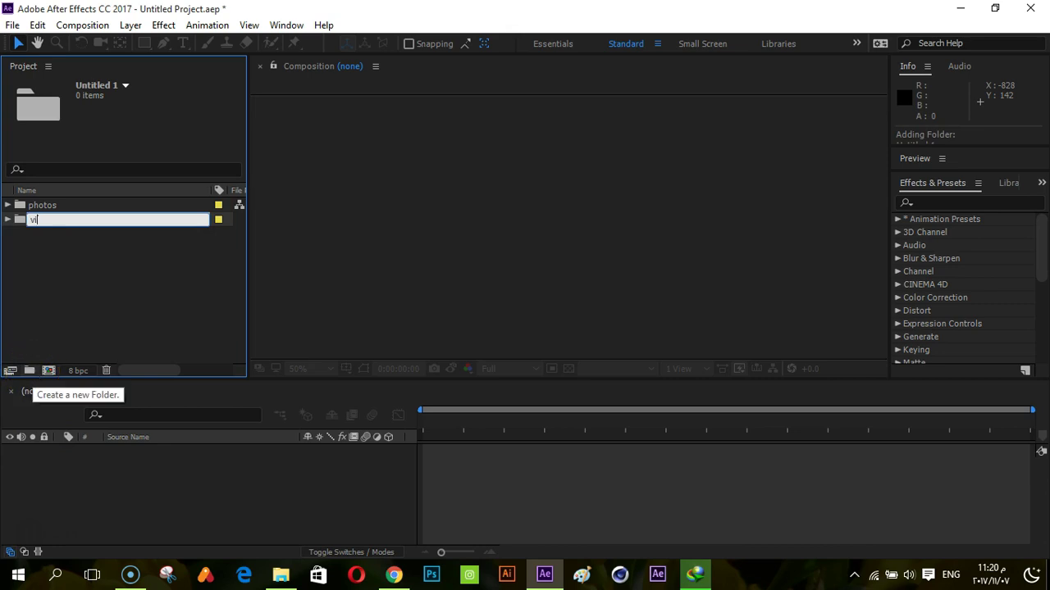
text(deo)
key(Return)
click(31, 355)
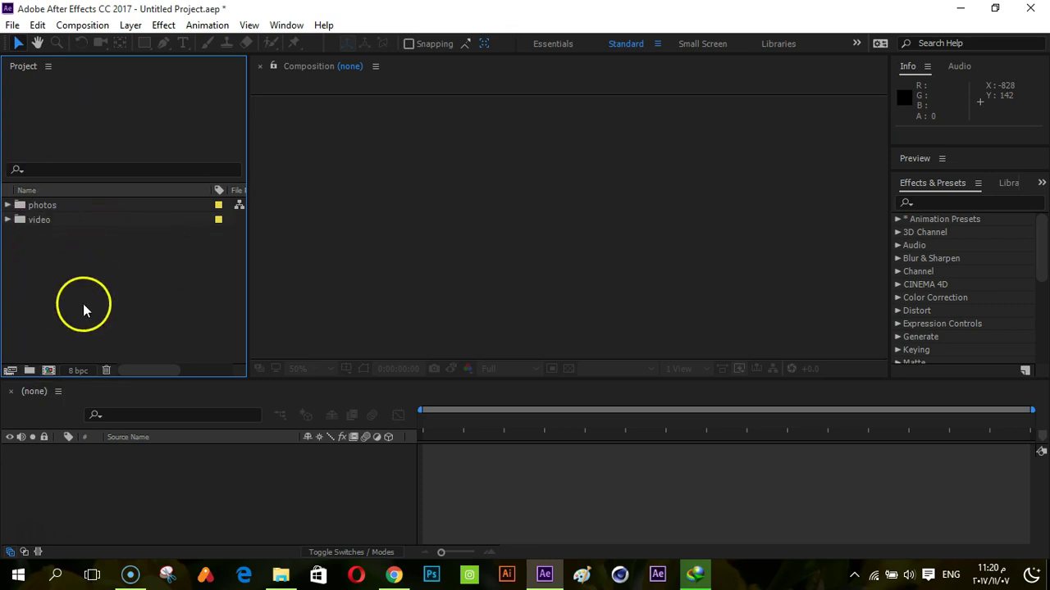
- Add three more folders named audio, ai and psd
click(32, 370)
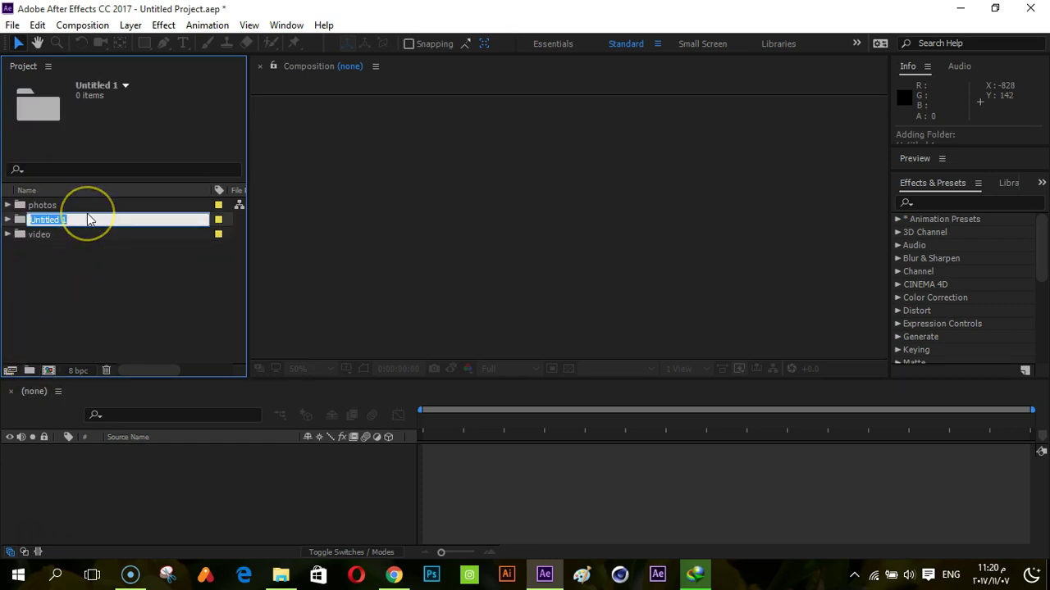
text(audio)
key(Return)
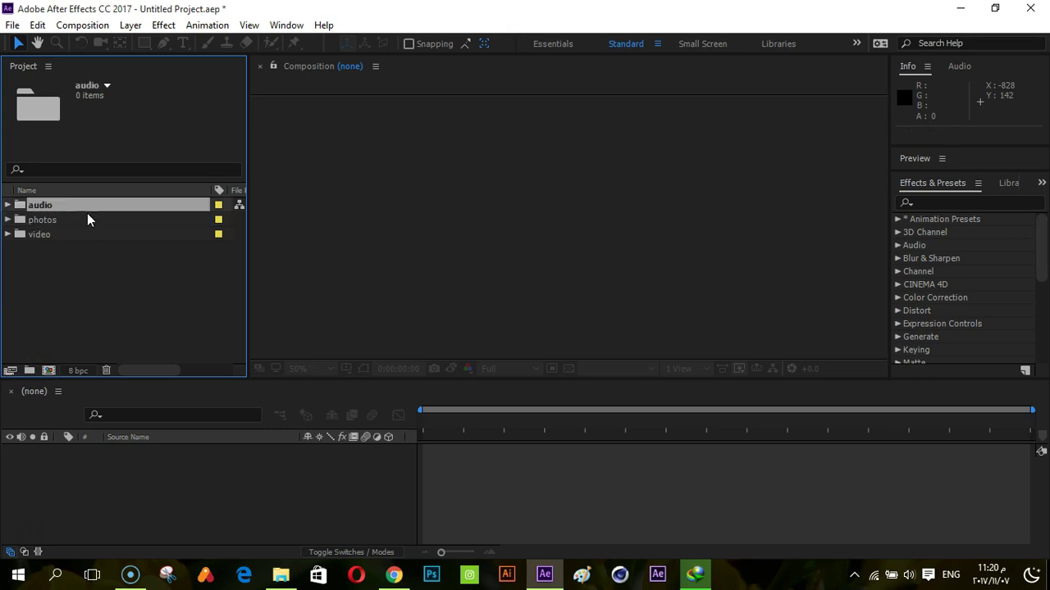
click(117, 331)
click(40, 371)
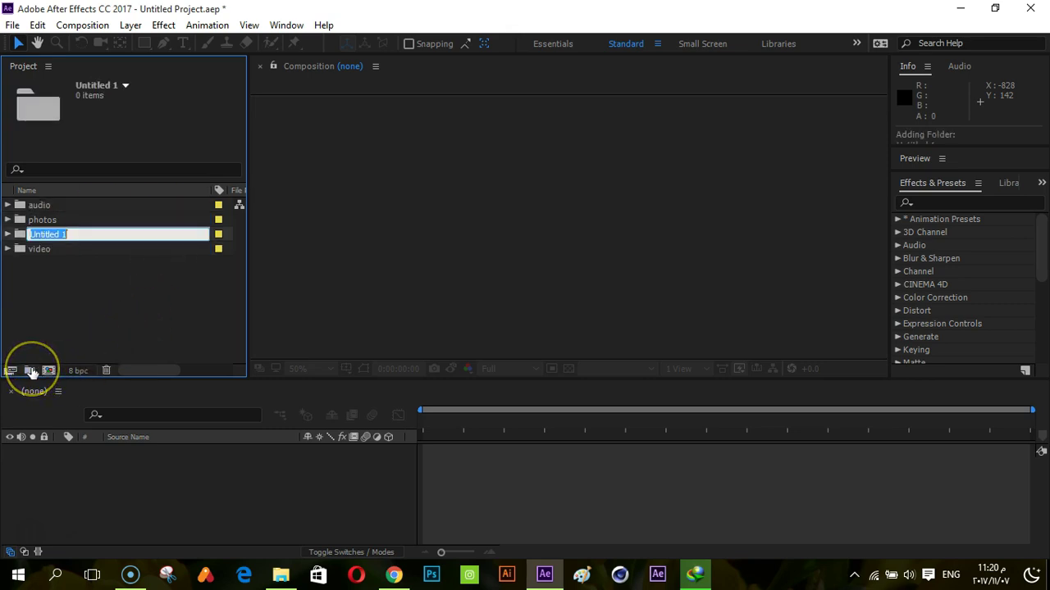
text(ai)
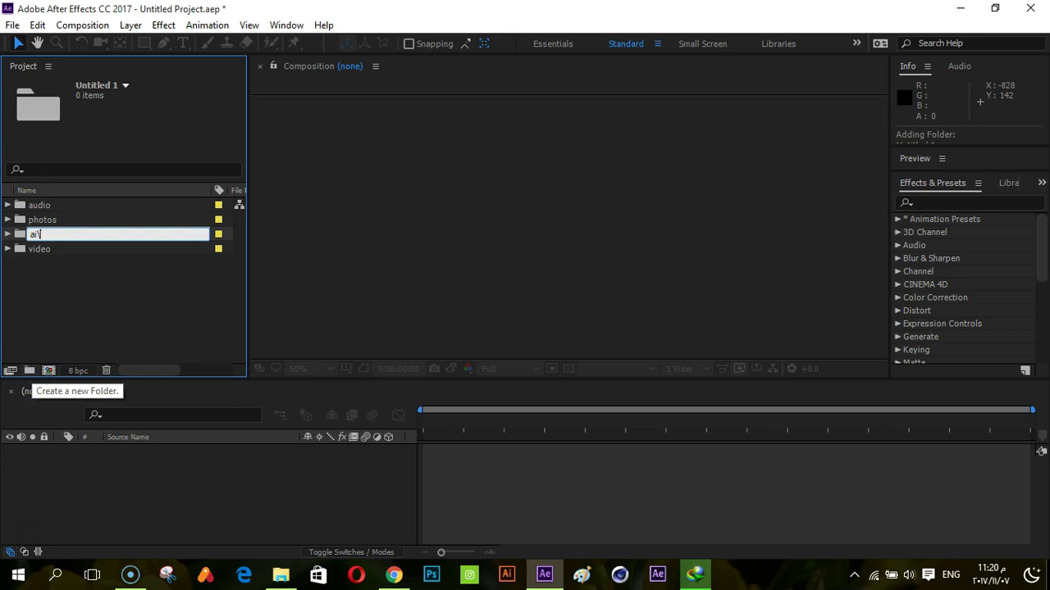
click(29, 316)
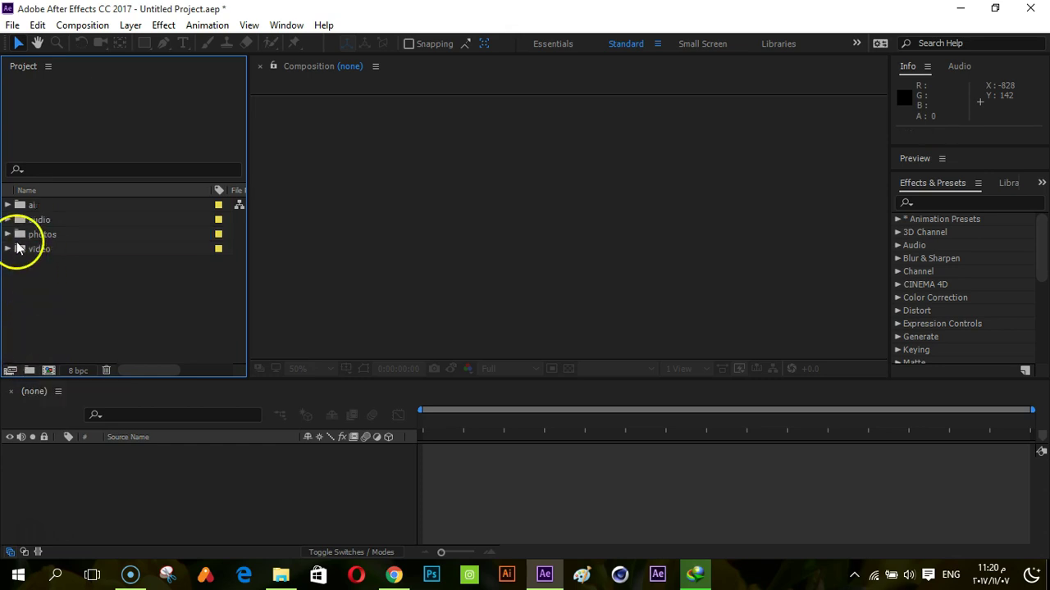
click(29, 370)
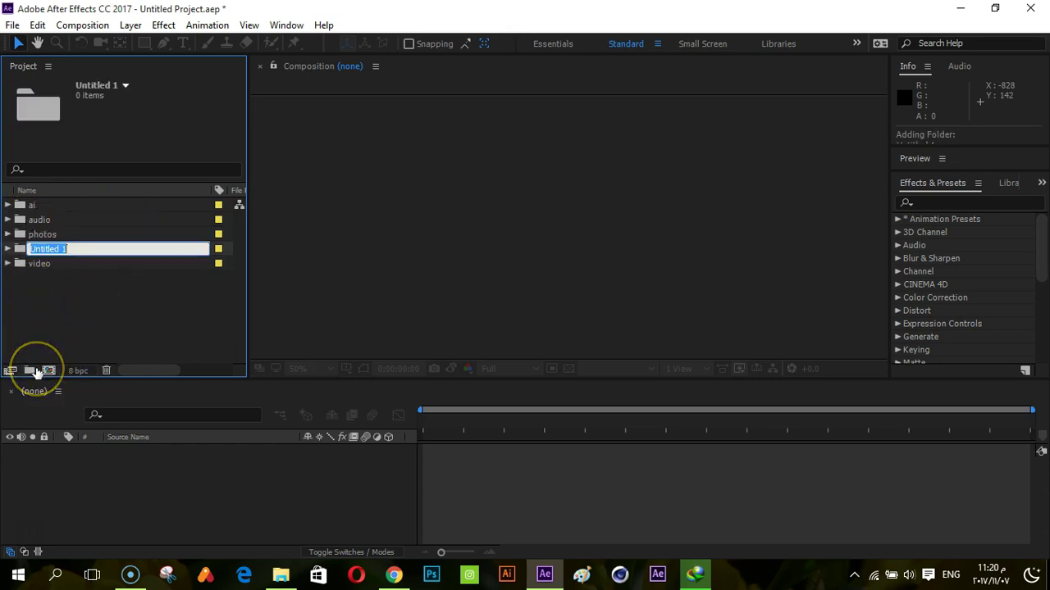
text(psd)
click(32, 331)
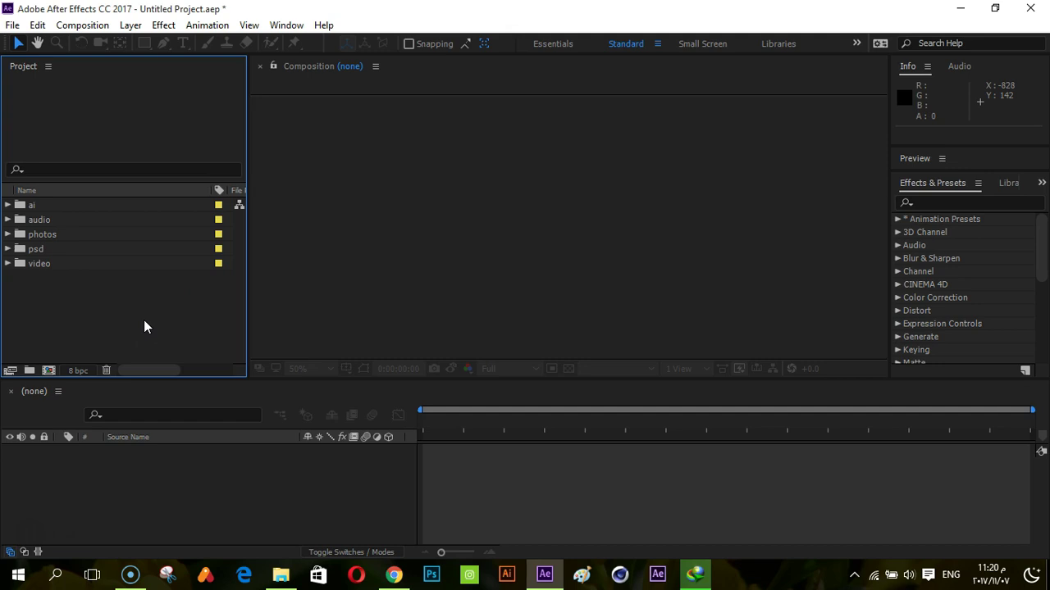
- Import main0000 from Desktop/main as the PNG sequence main[0000-0010].png
double_click(89, 306)
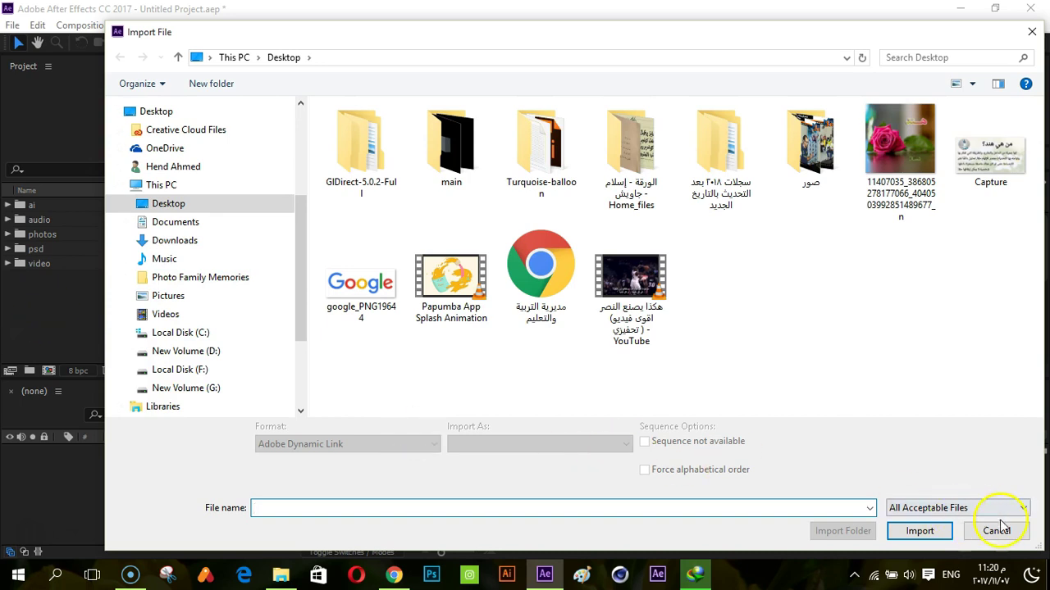
click(1005, 533)
double_click(86, 329)
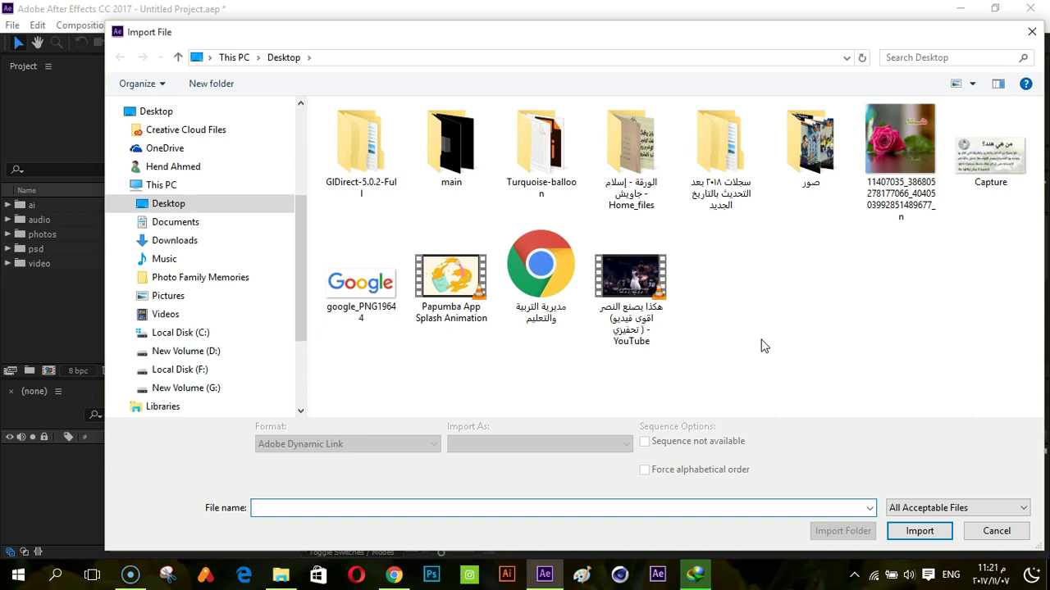
click(776, 325)
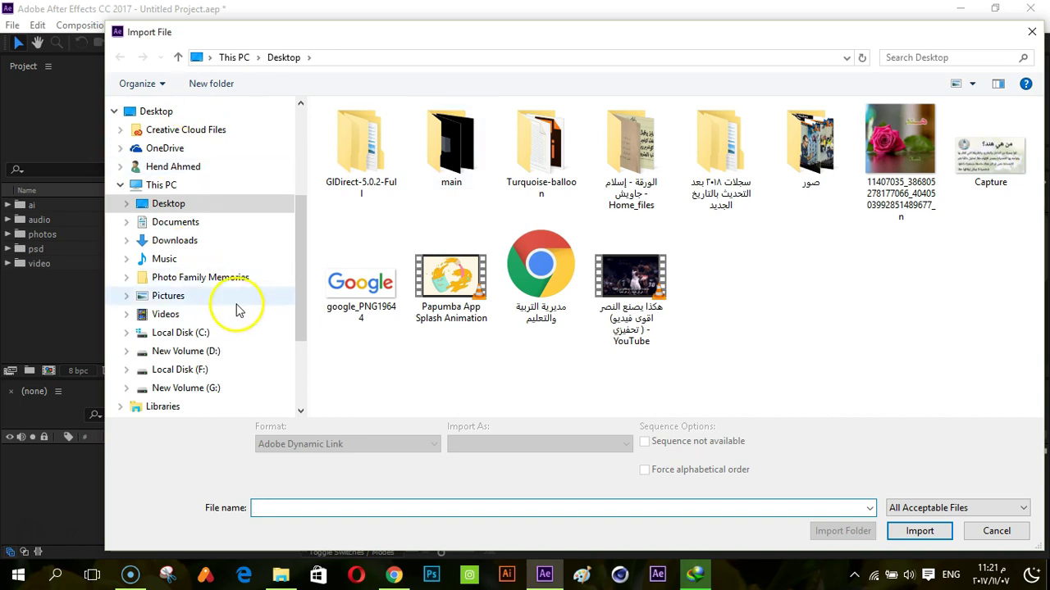
double_click(480, 170)
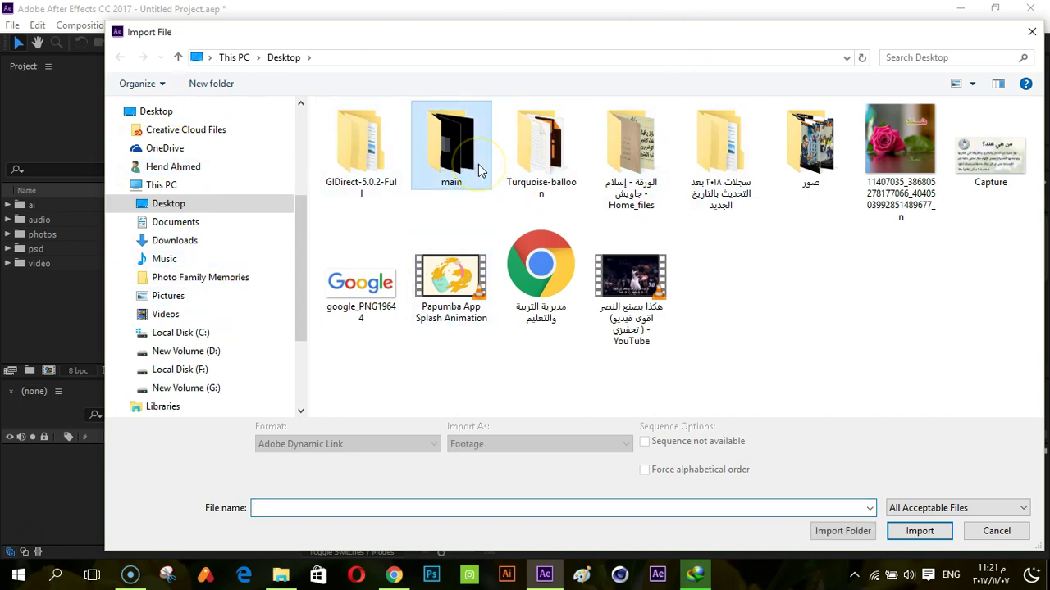
click(358, 128)
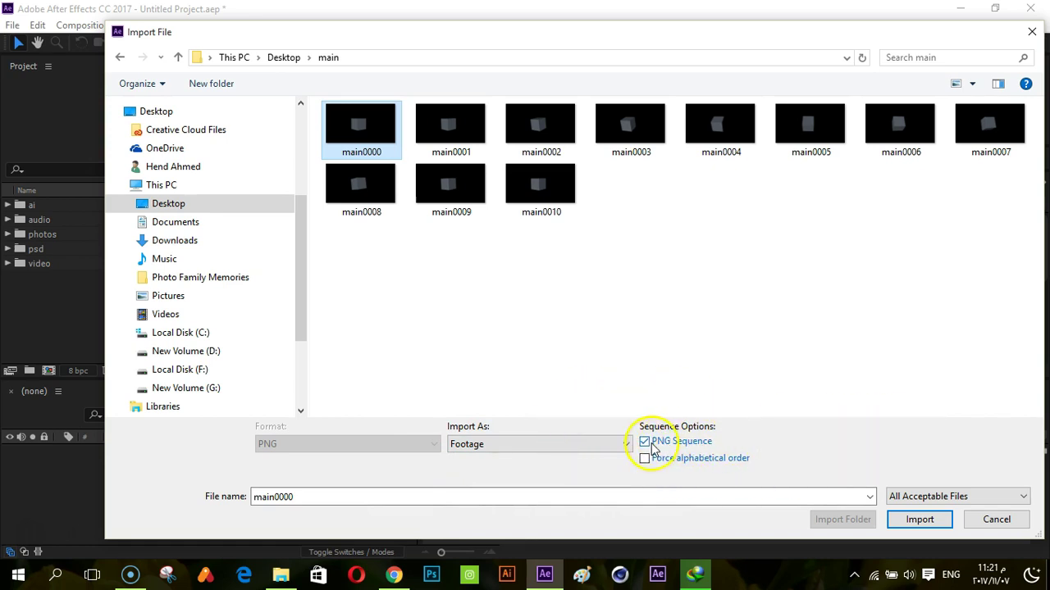
click(701, 444)
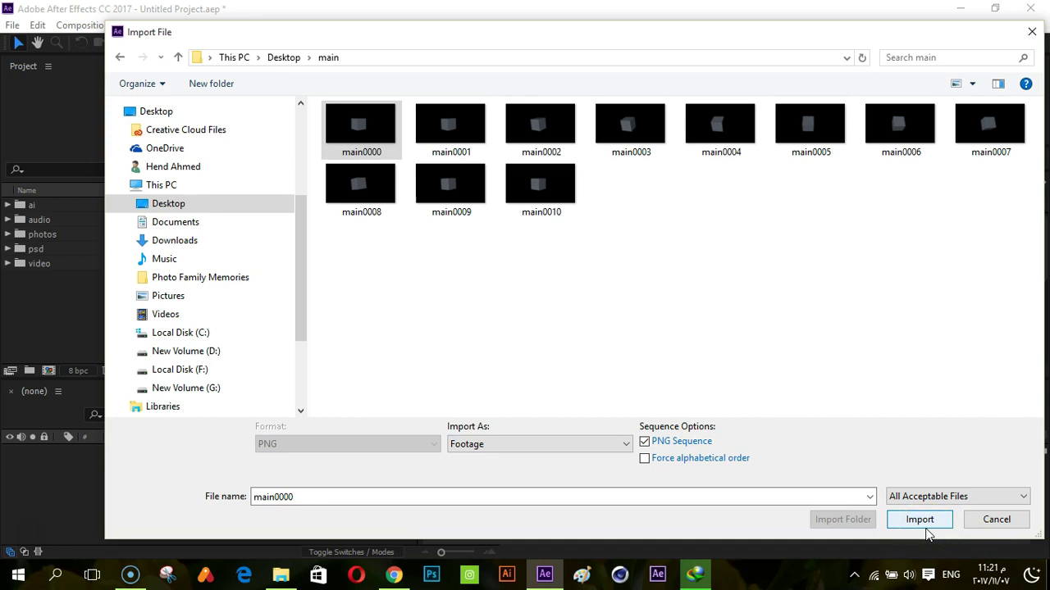
click(421, 197)
click(386, 179)
click(445, 179)
click(394, 154)
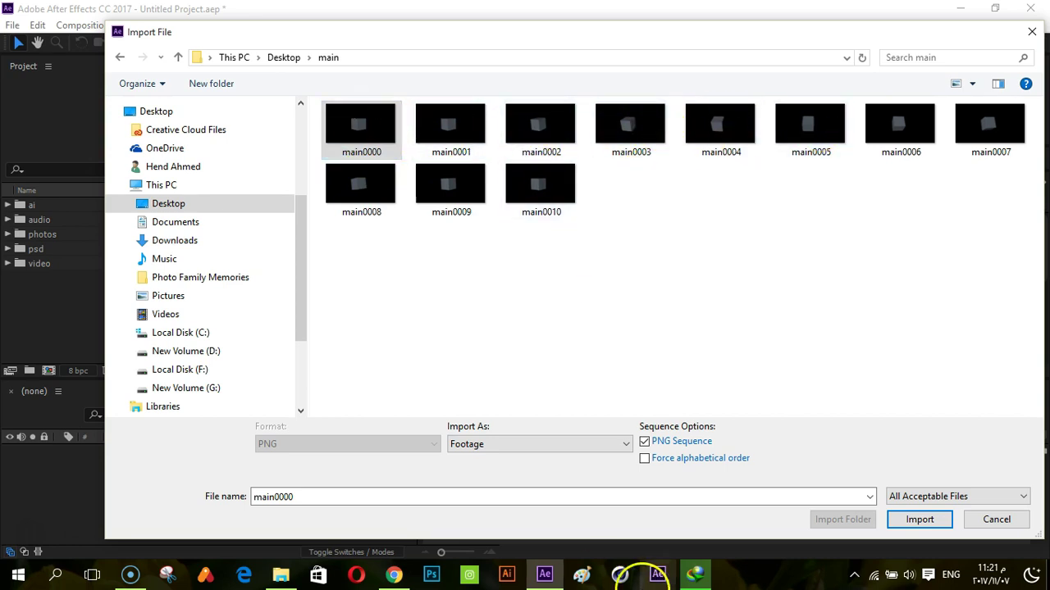
click(940, 527)
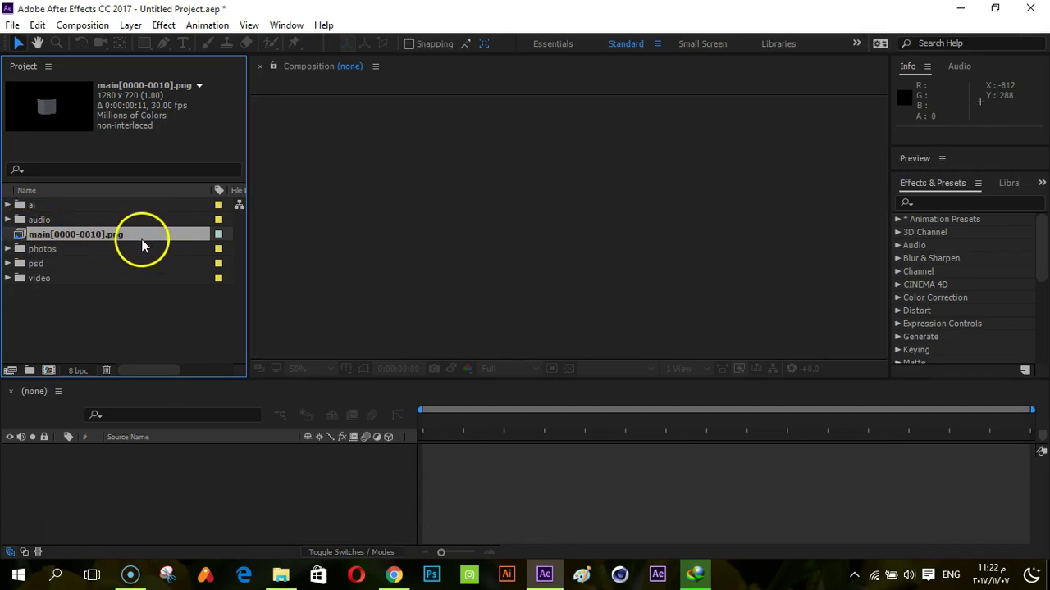
- Preview the main sequence footage in the viewer, scrubbing to frame 02
click(90, 235)
double_click(90, 235)
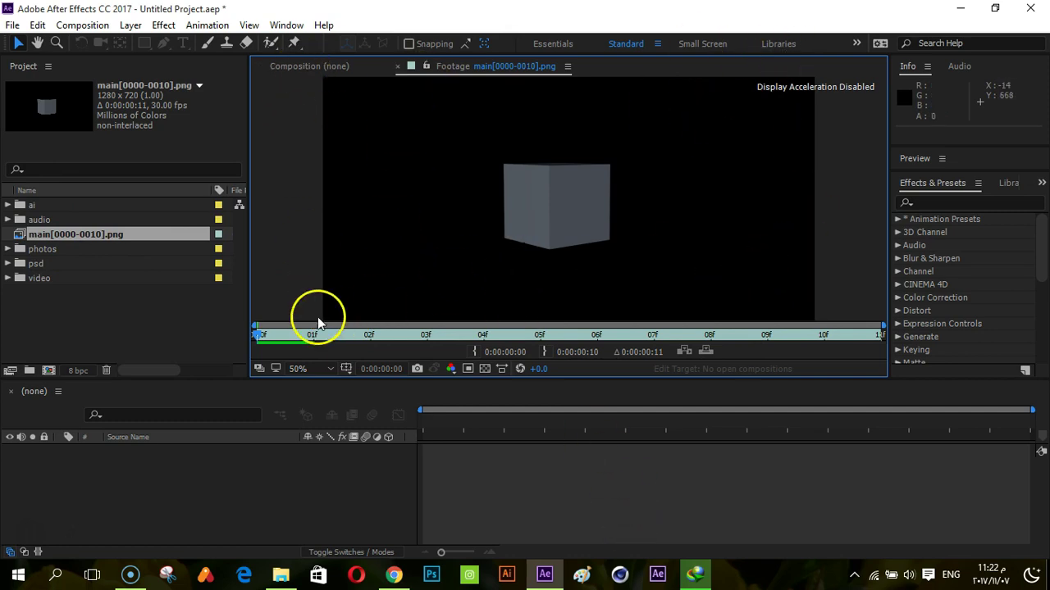
mouse_move(257, 336)
mouse_down()
mouse_move(849, 364)
mouse_move(238, 332)
mouse_move(255, 334)
mouse_up()
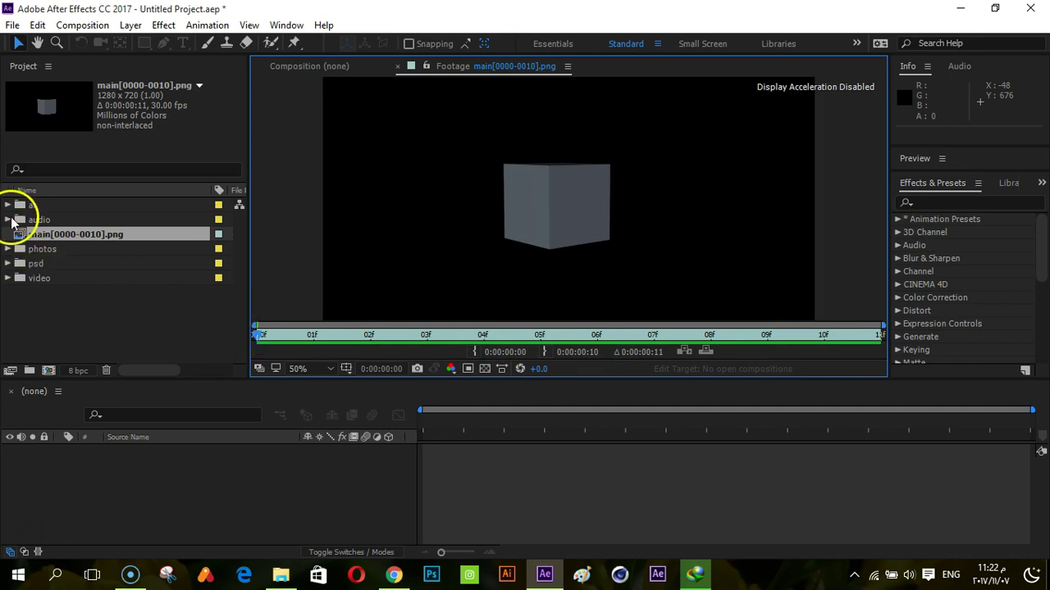
- Move the main sequence into the video folder and reopen the Import File window
drag(58, 237, 53, 283)
drag(263, 335, 425, 335)
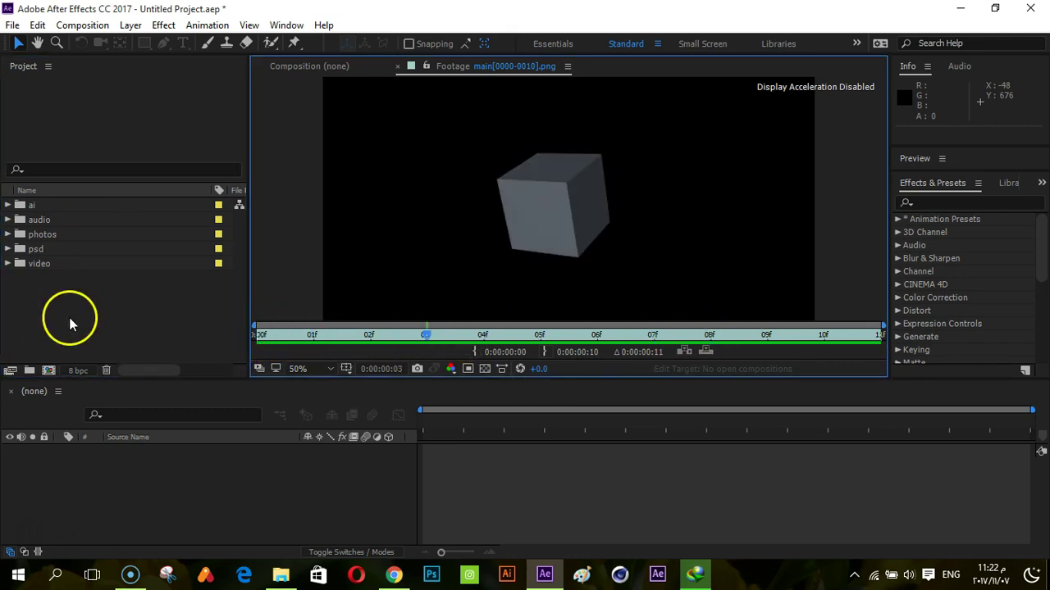
double_click(104, 319)
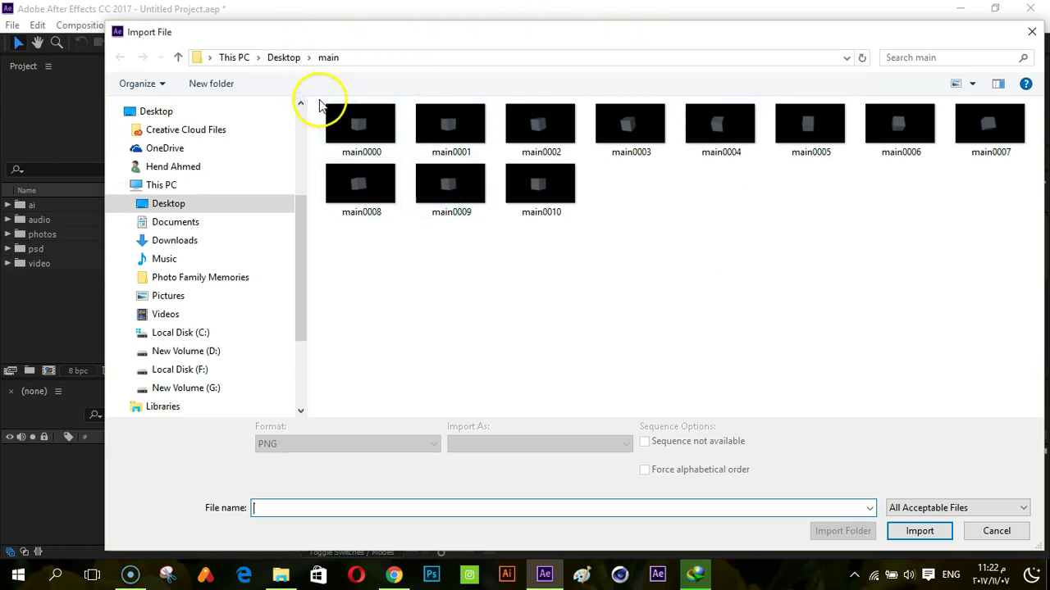
- Import the google_PNG19644 image from the Desktop and drag it into a project folder
click(292, 60)
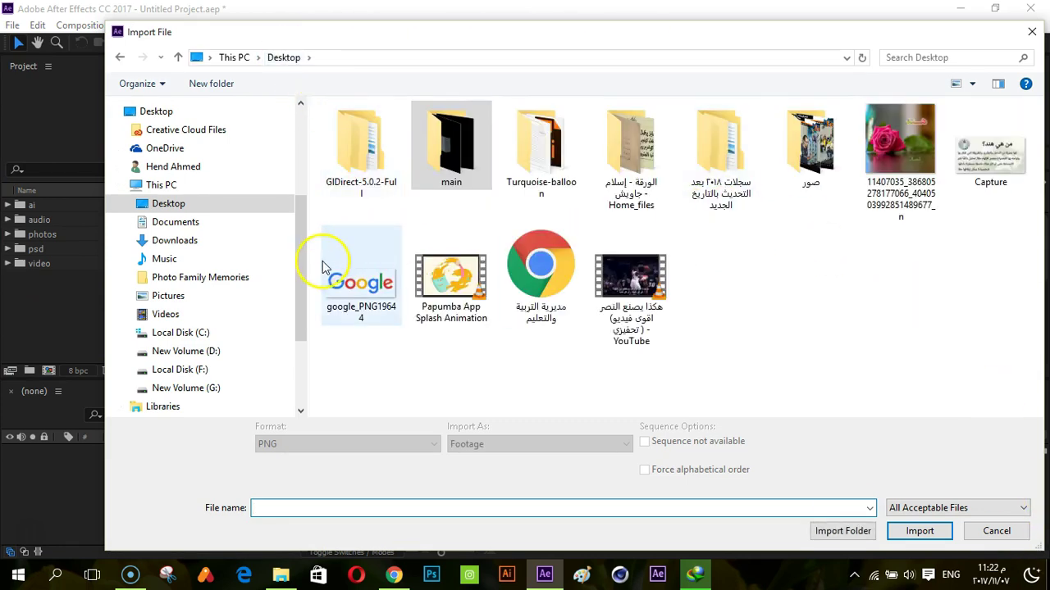
click(365, 303)
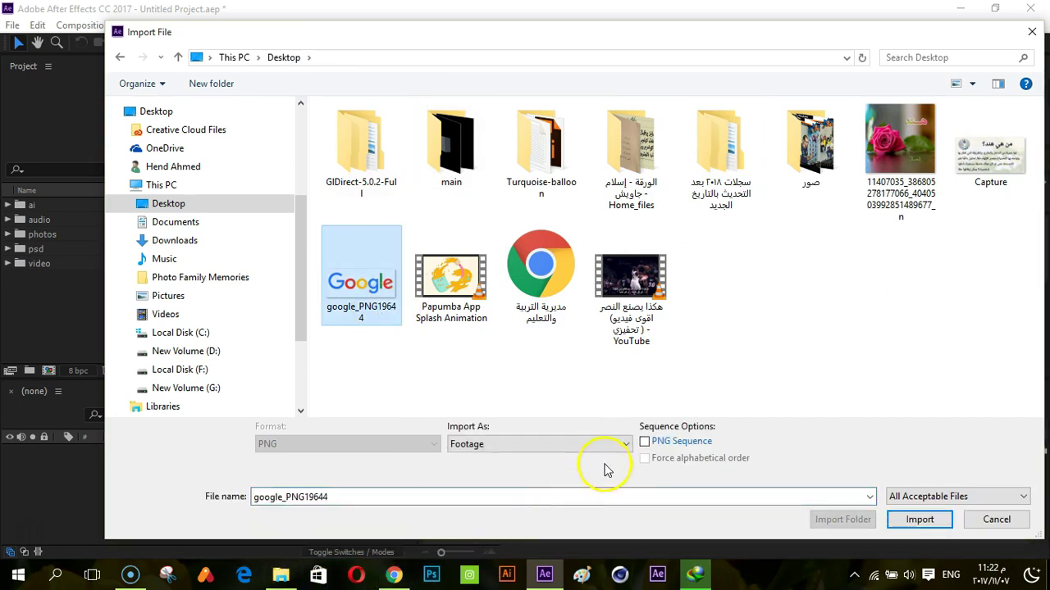
click(927, 520)
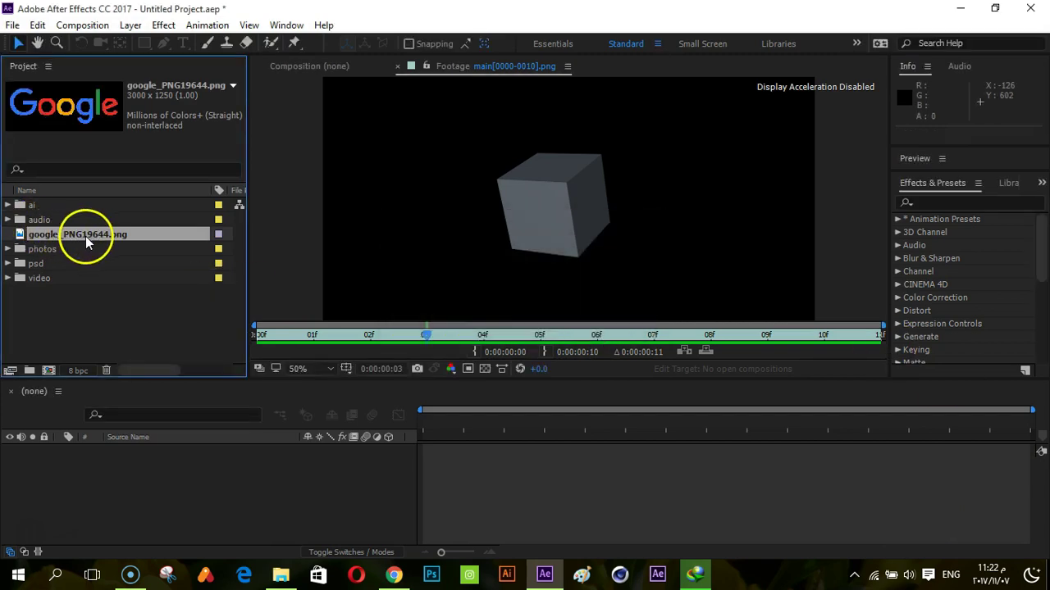
drag(86, 238, 78, 249)
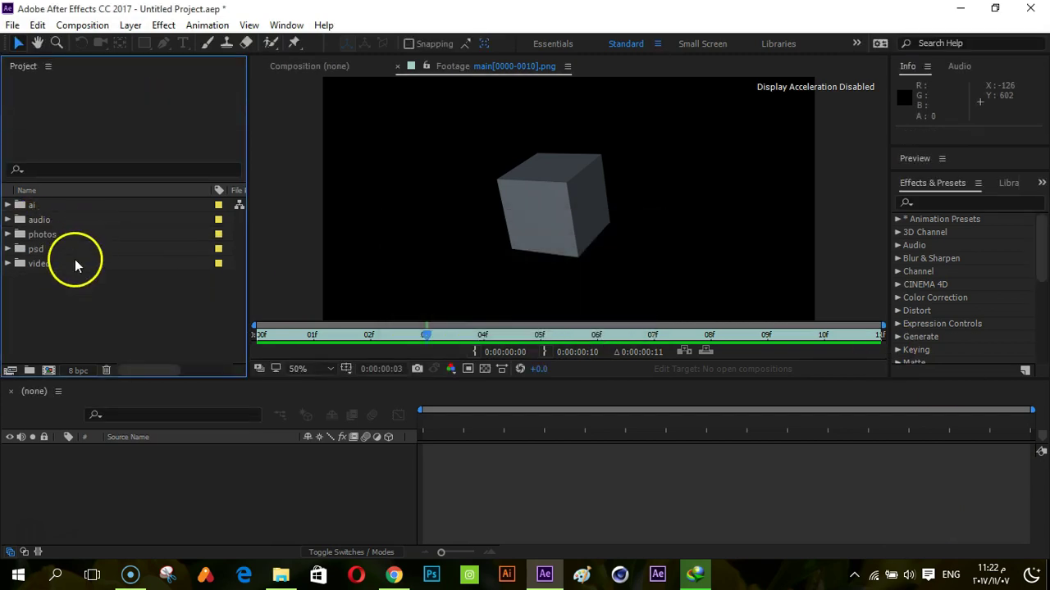
- Import the whole Desktop main folder with Import Folder and check its 11 frames
double_click(68, 324)
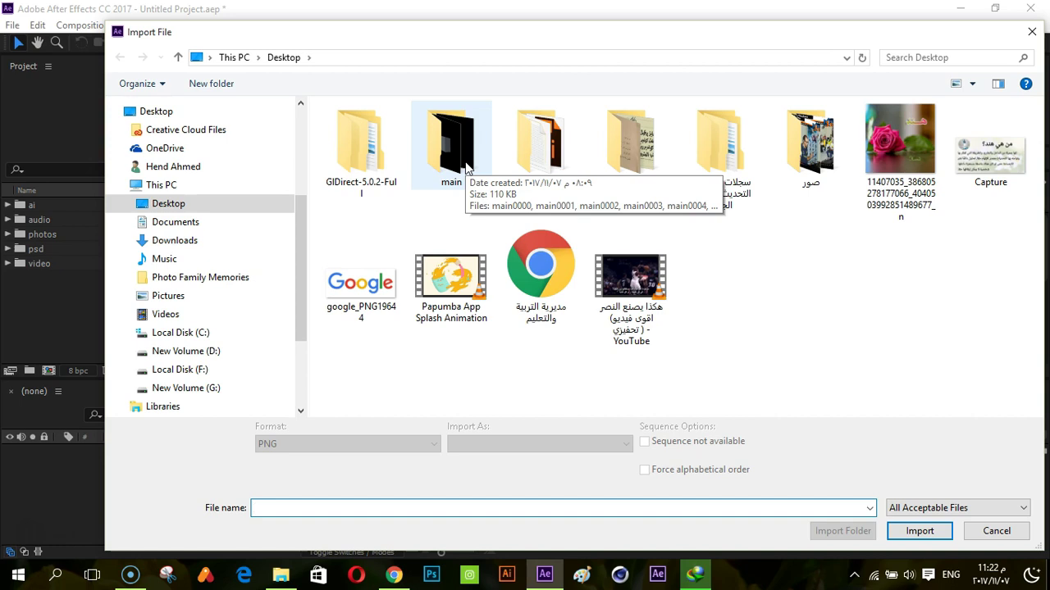
click(465, 167)
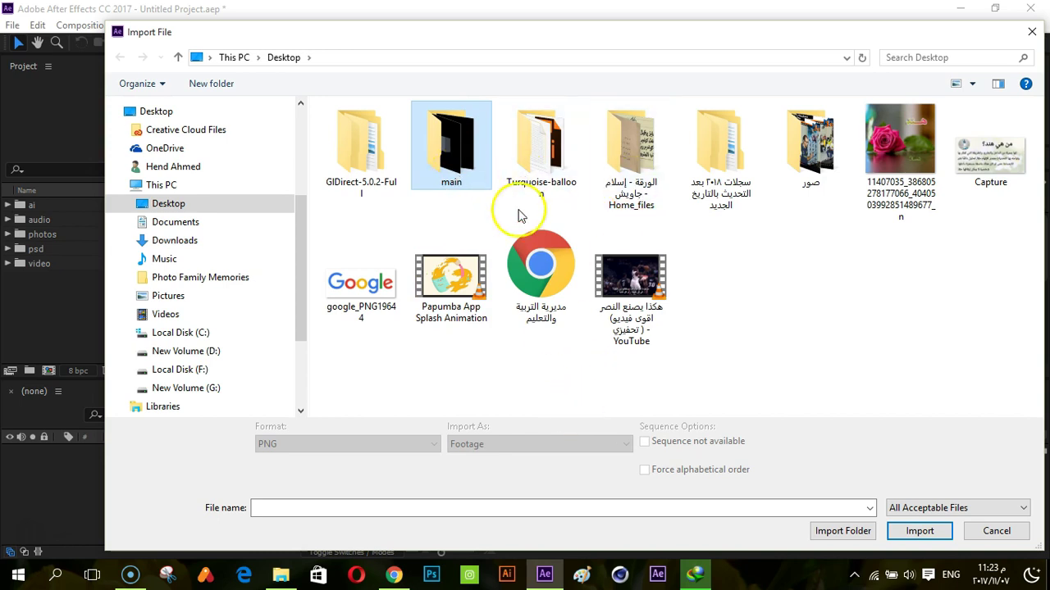
double_click(457, 154)
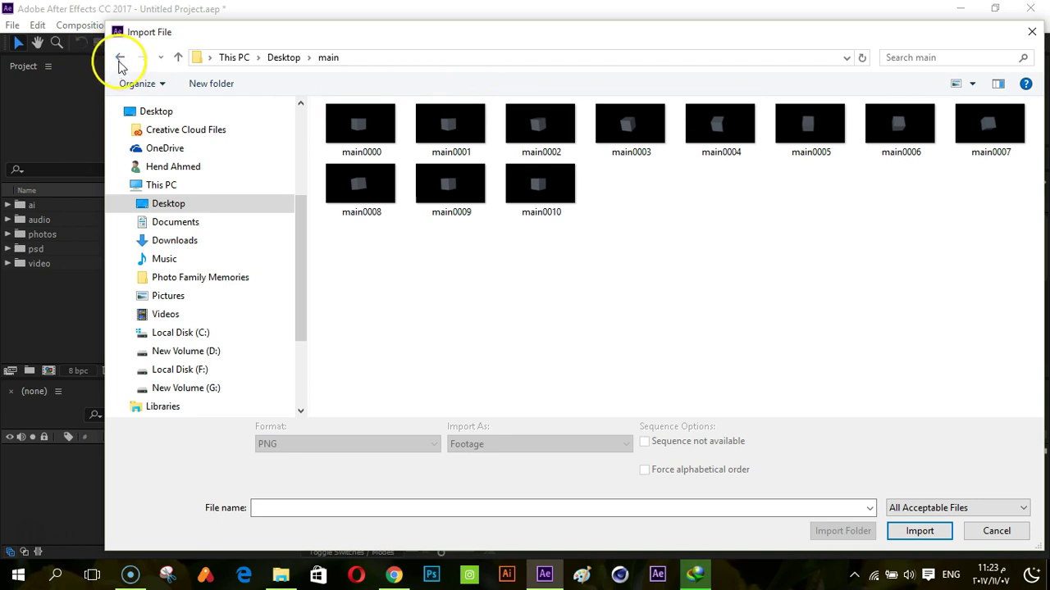
click(120, 62)
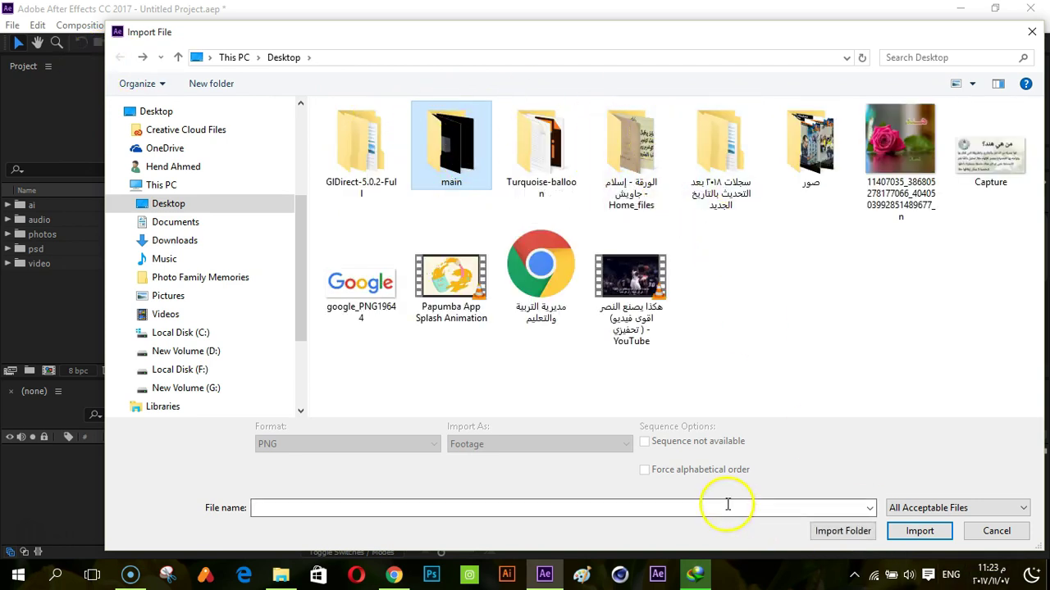
click(835, 534)
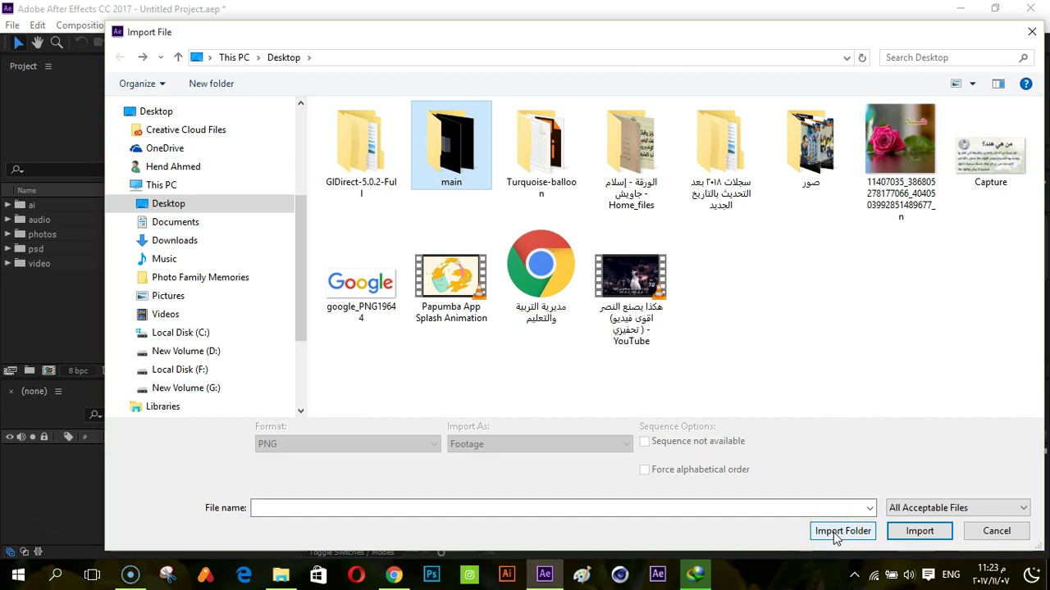
click(837, 534)
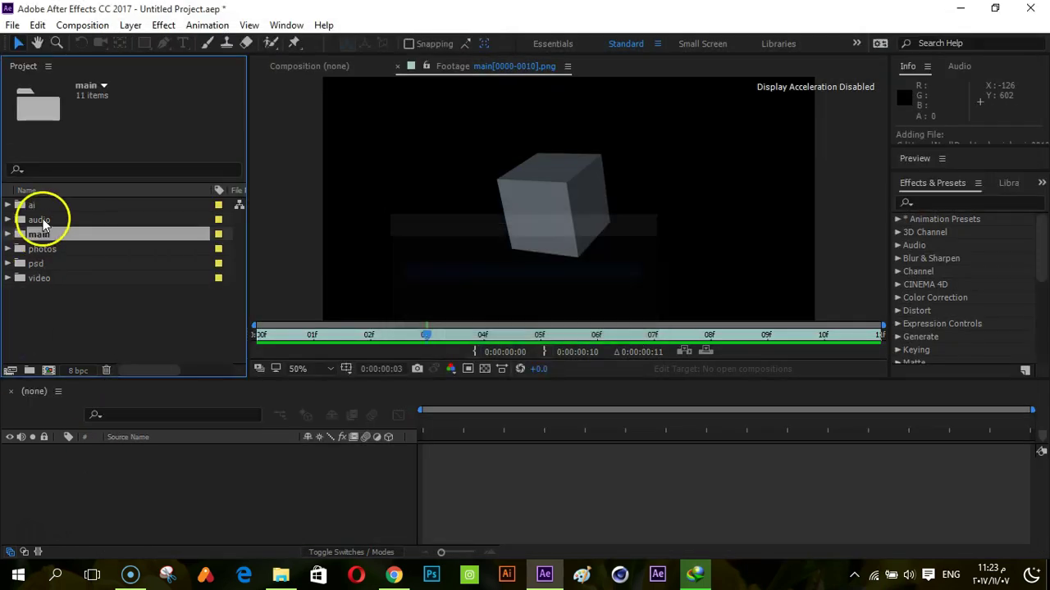
click(9, 236)
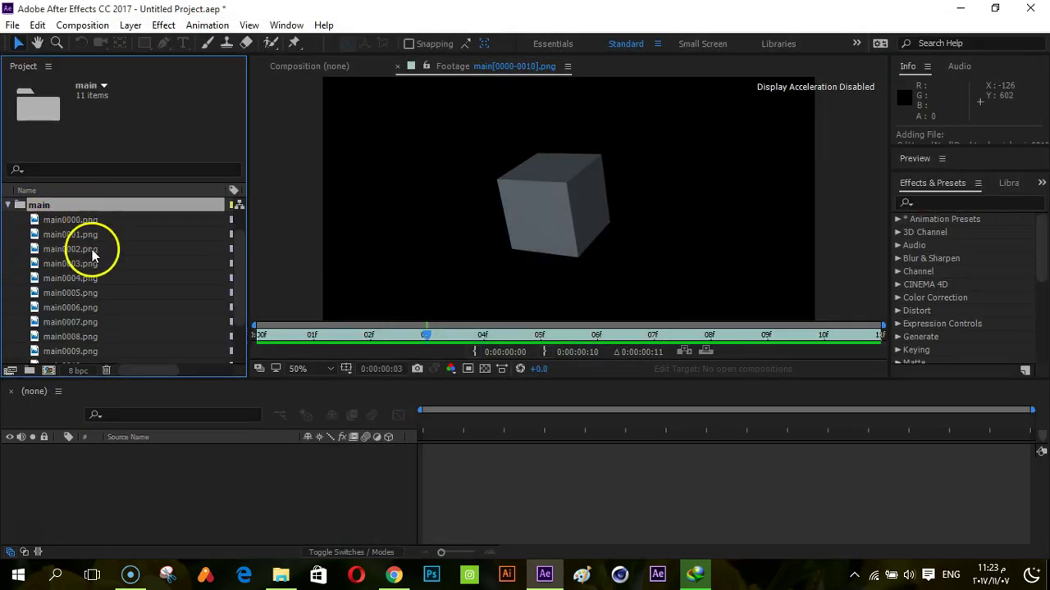
click(9, 206)
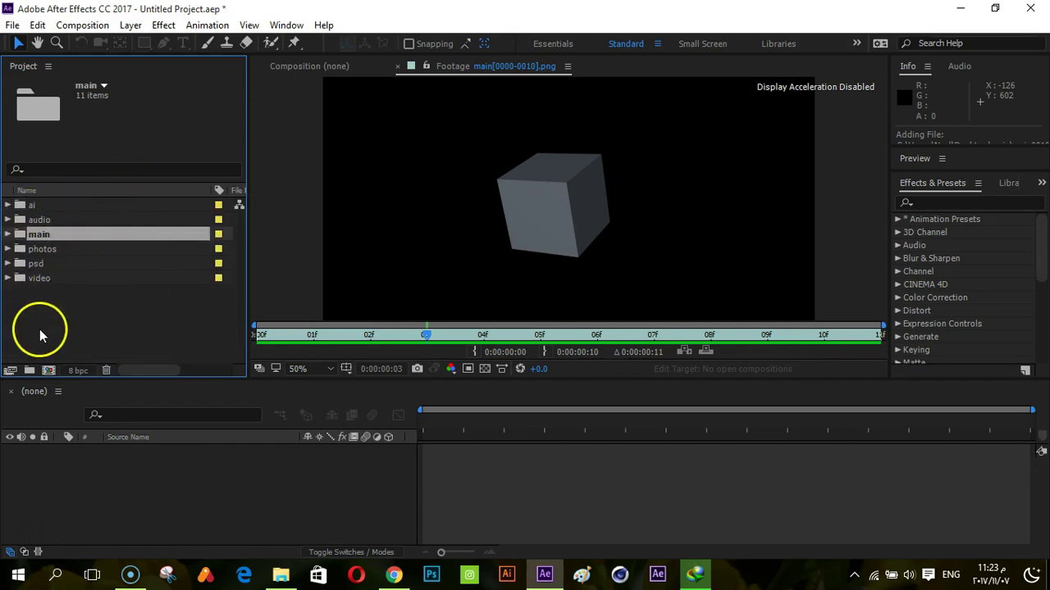
- Choose the single-file import command from the File menu
click(13, 26)
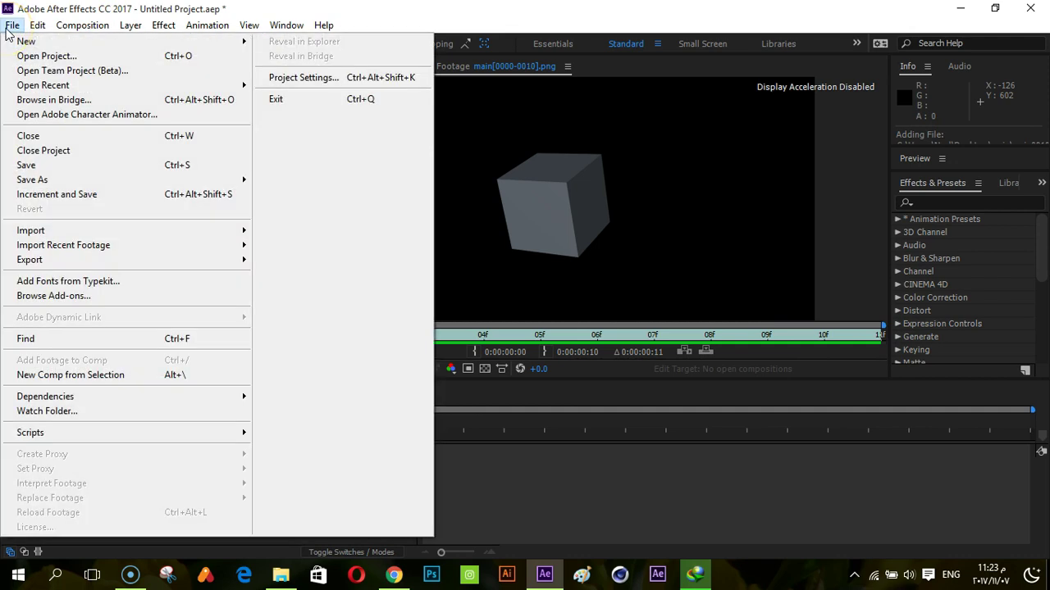
mouse_move(33, 231)
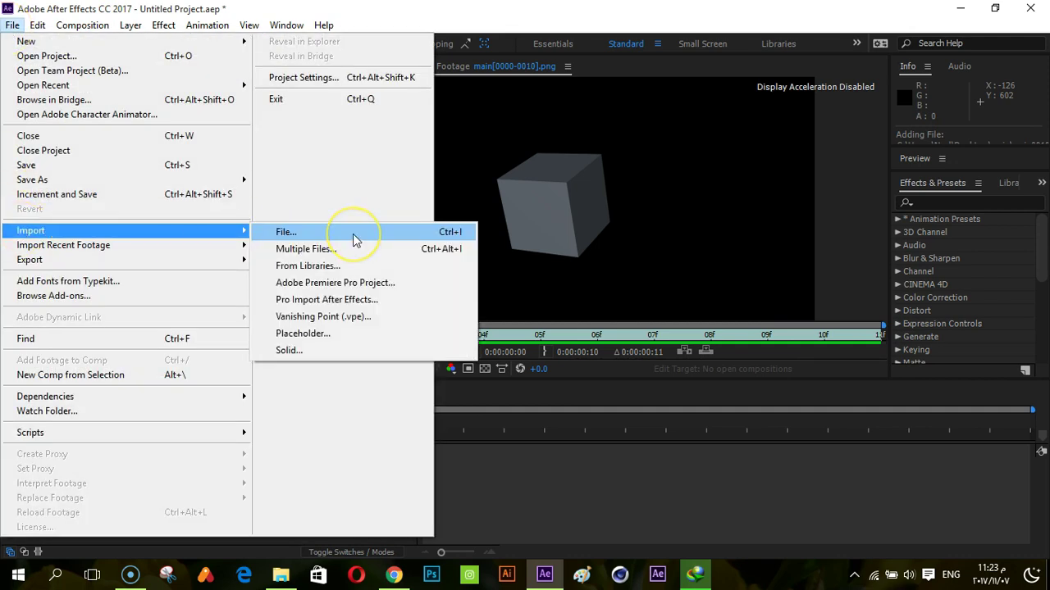
click(355, 238)
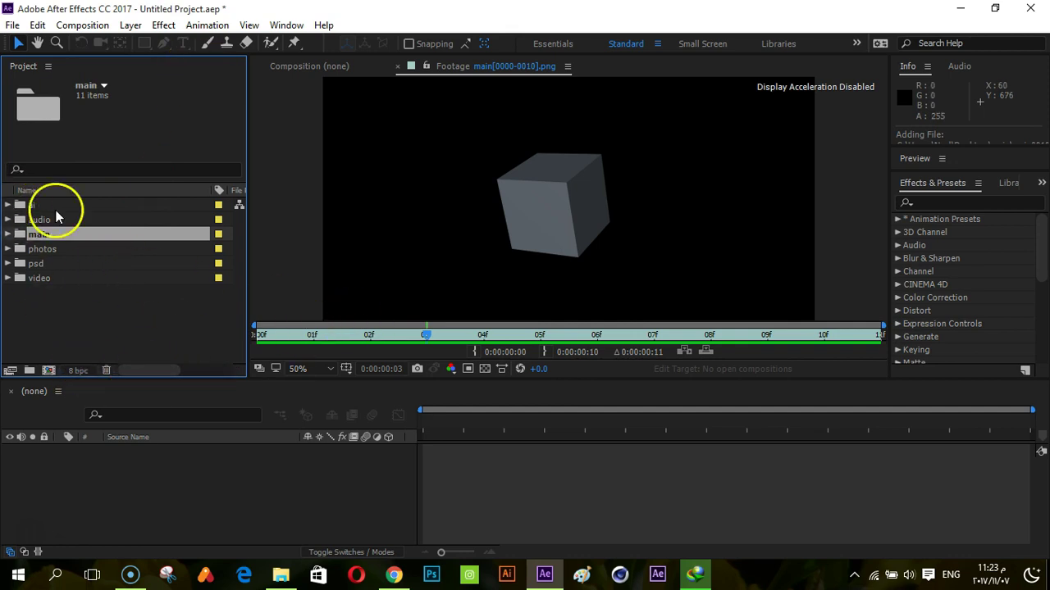
- Delete the imported main folder from the project, confirming the prompt
click(41, 238)
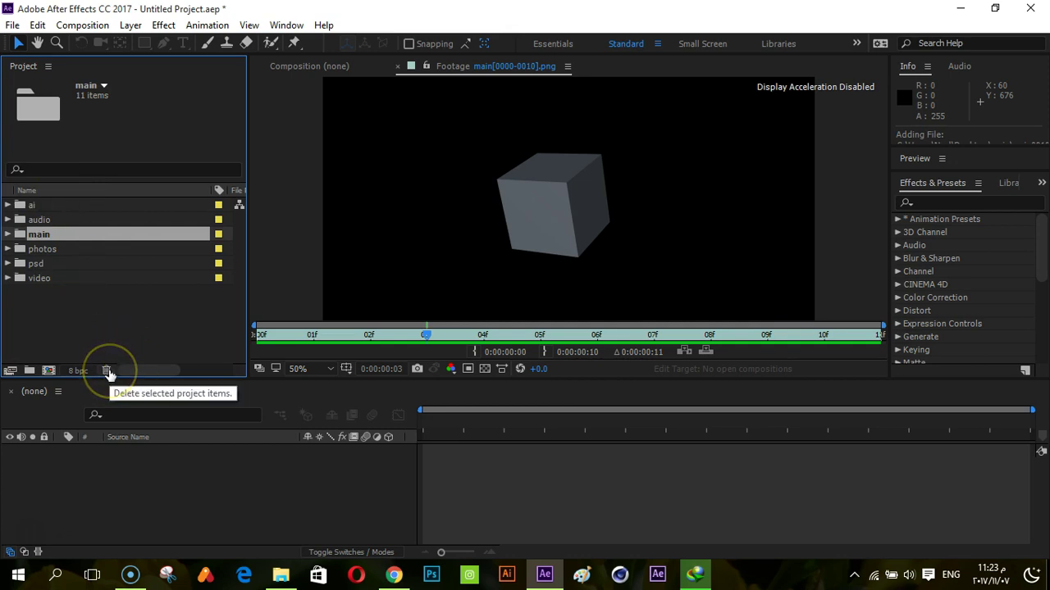
click(107, 371)
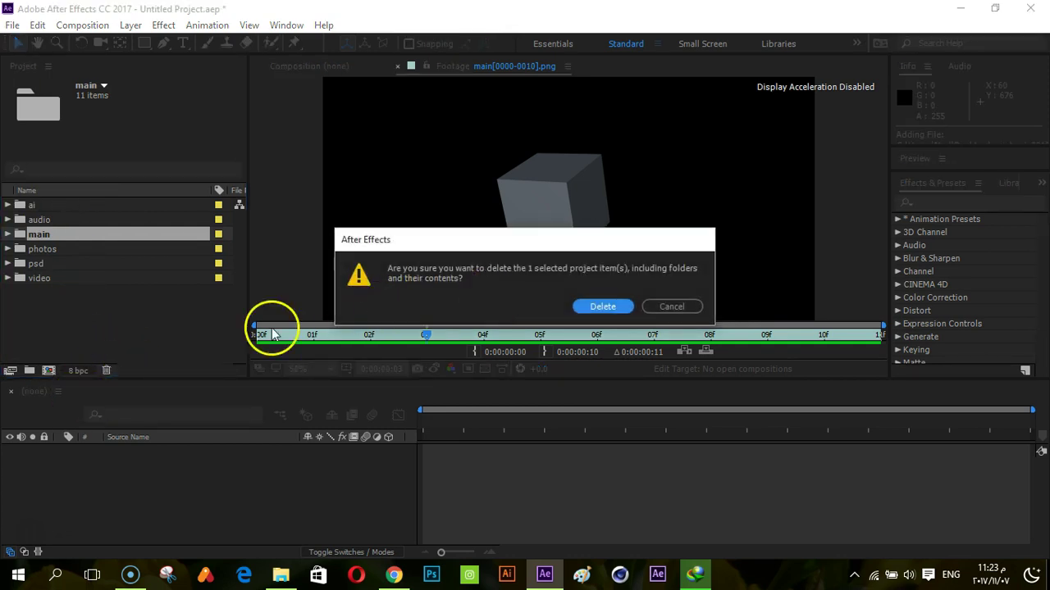
click(611, 307)
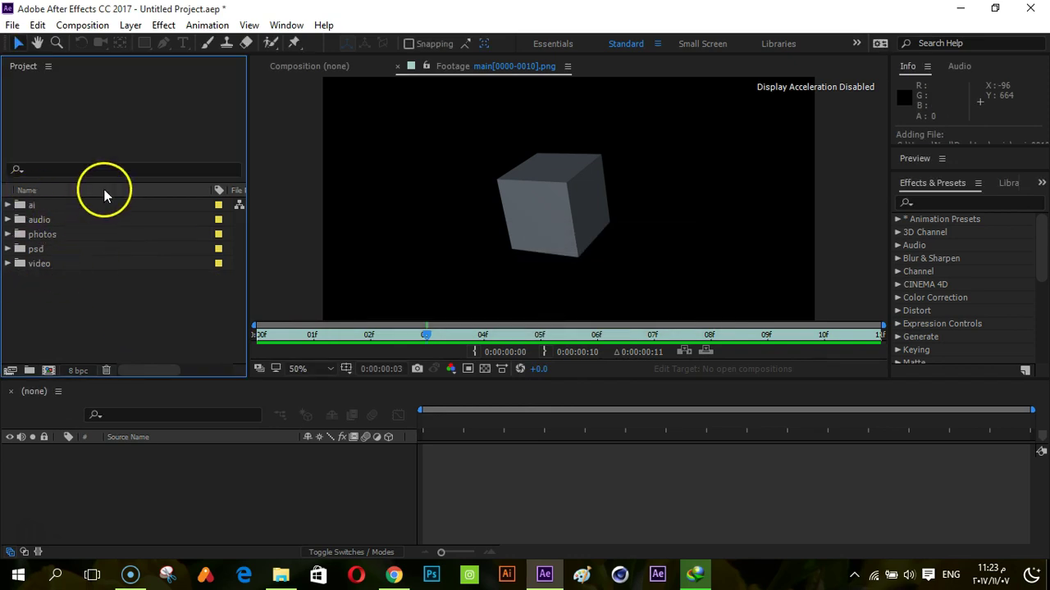
- Check the video folder contents and search the project for 'm'
click(51, 167)
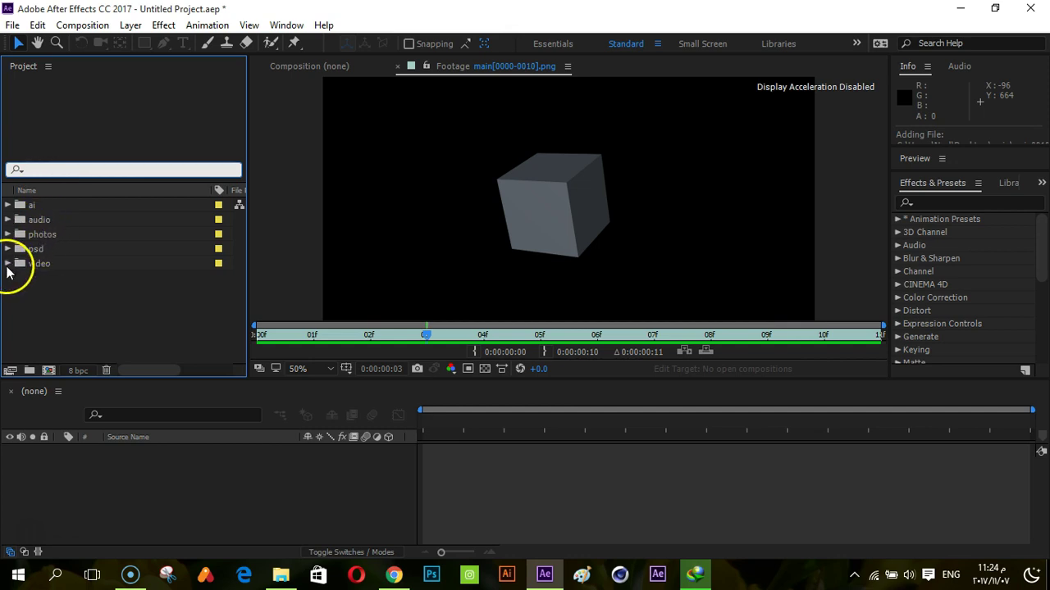
click(8, 264)
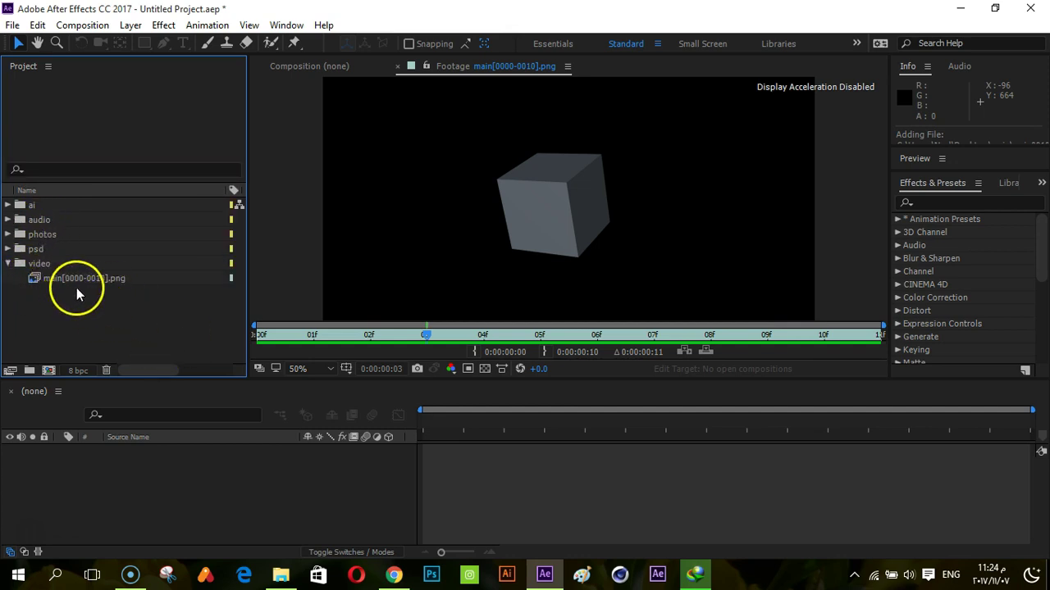
click(8, 264)
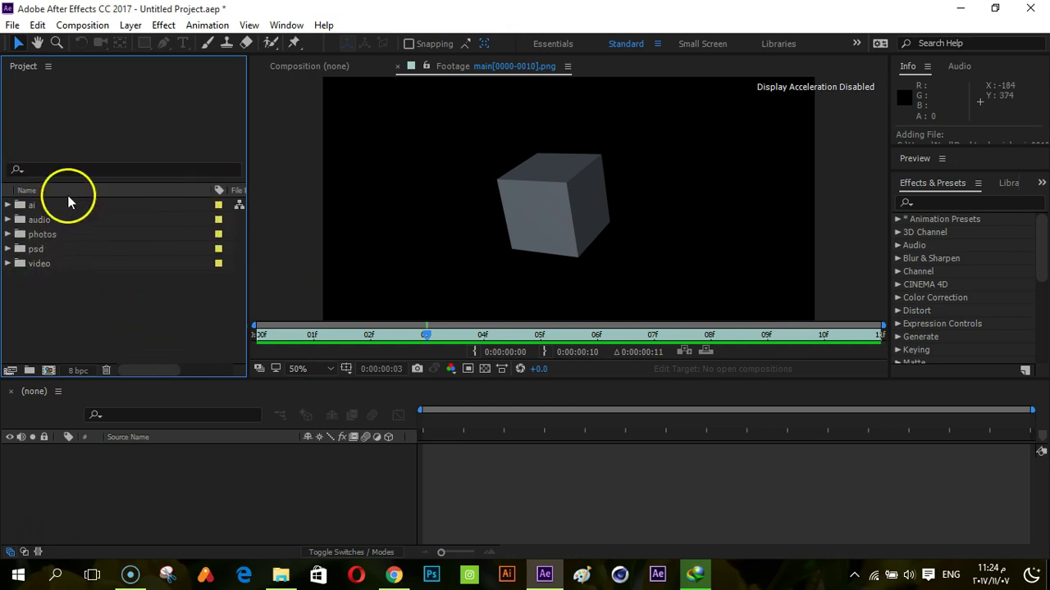
click(64, 171)
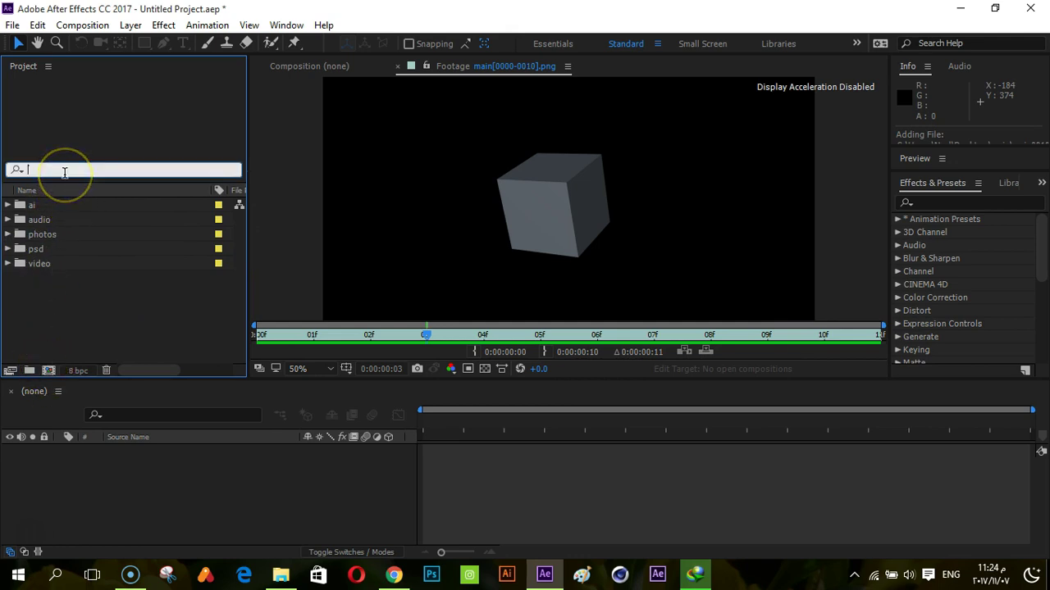
text(main)
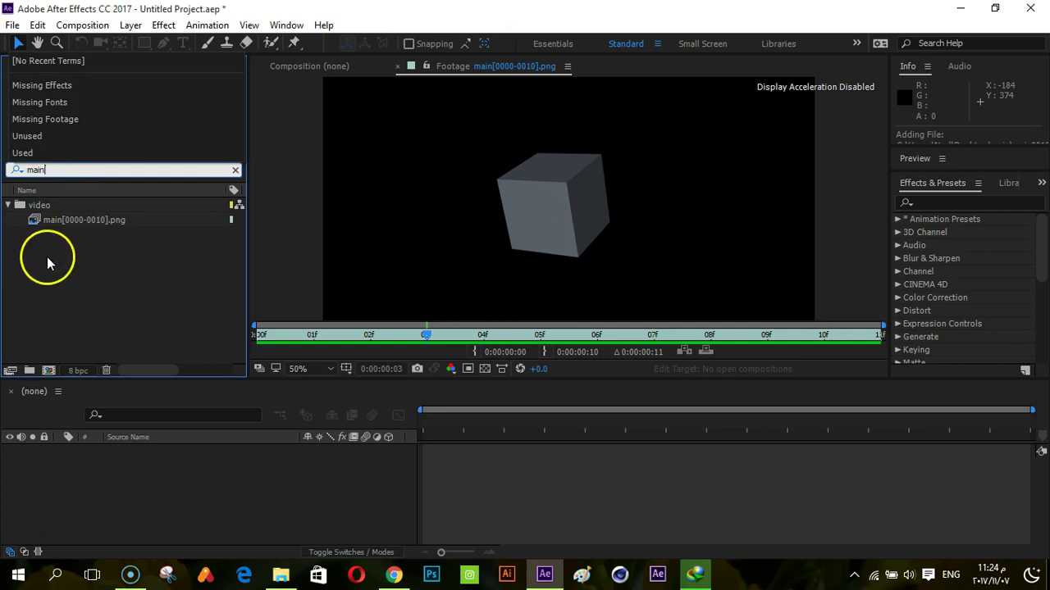
click(79, 221)
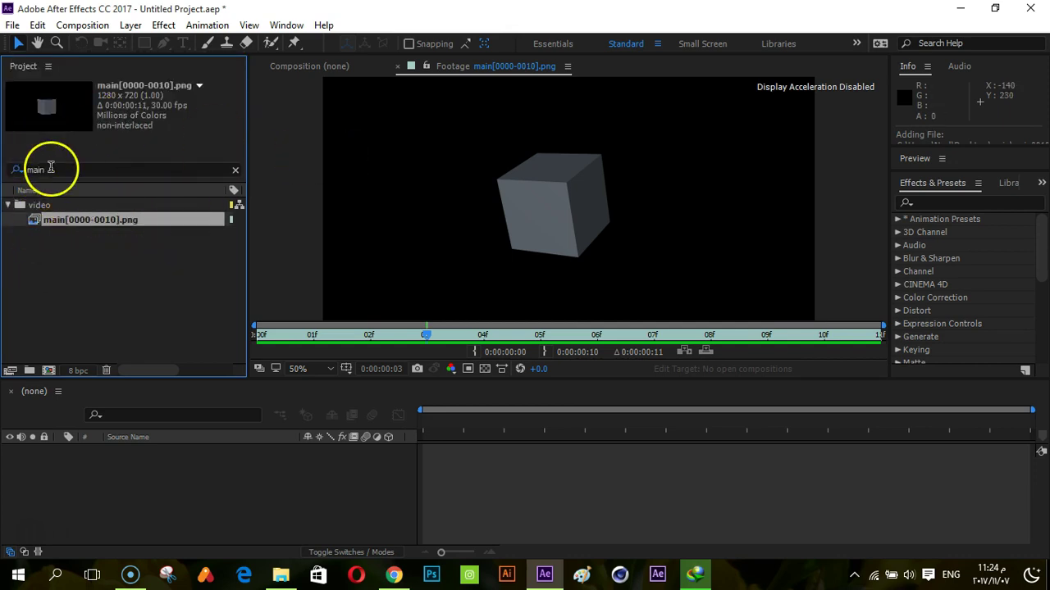
click(12, 172)
key(BackSpace)
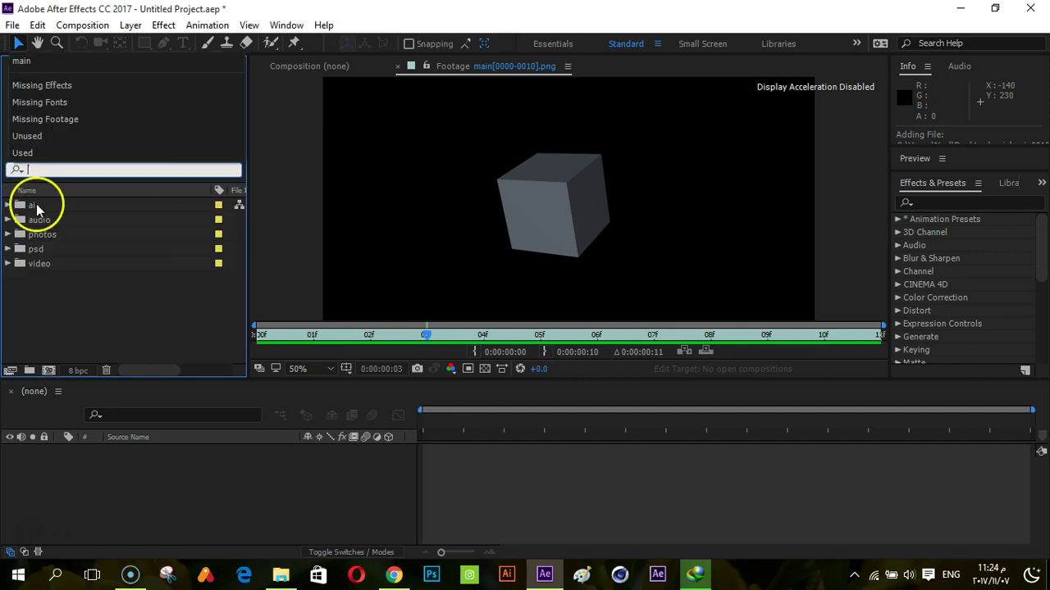
click(206, 344)
drag(206, 351, 125, 395)
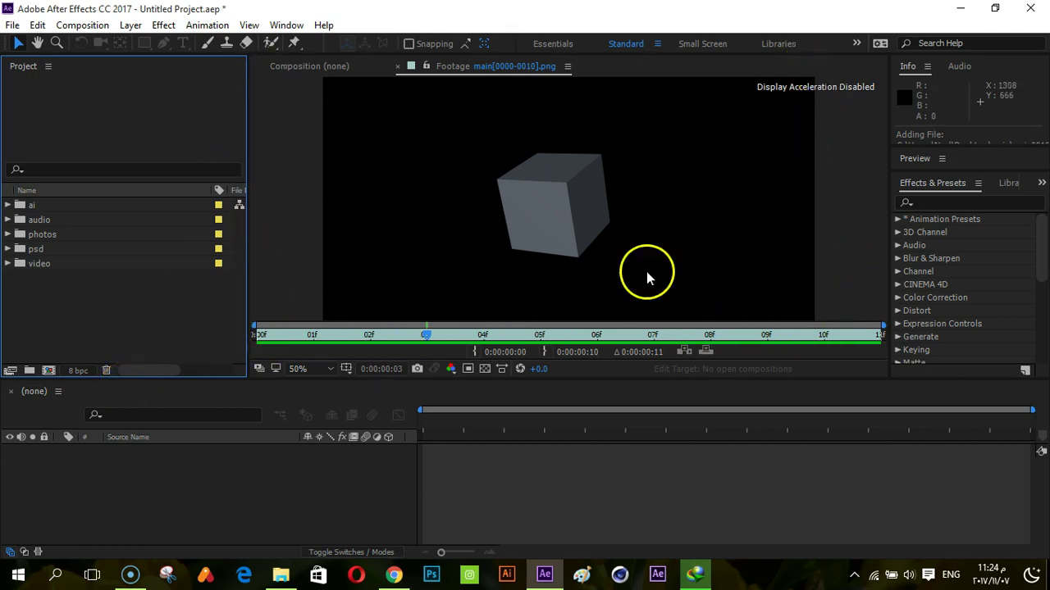
- Close the Footage main[0000-0010].png viewer tab
click(398, 66)
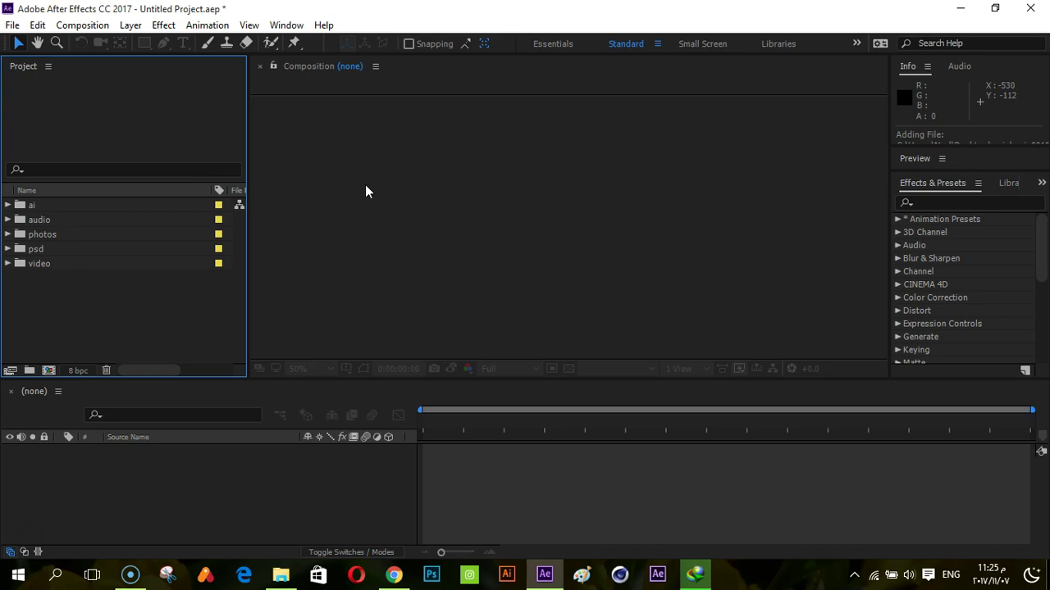
click(279, 199)
- Start a new composition from the Composition menu and name it 'main'
click(96, 29)
click(97, 43)
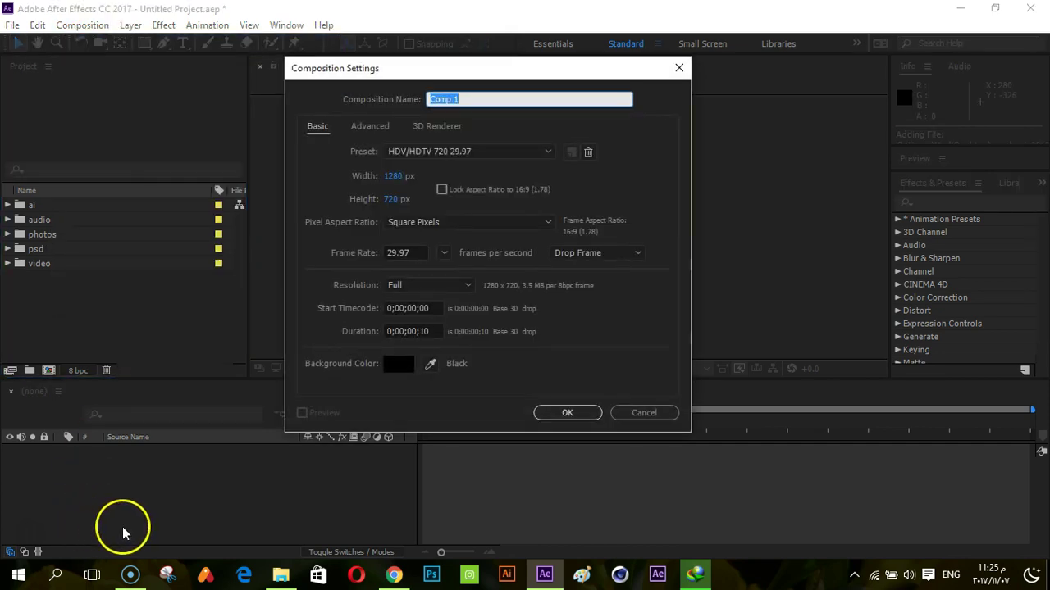
drag(359, 65, 355, 67)
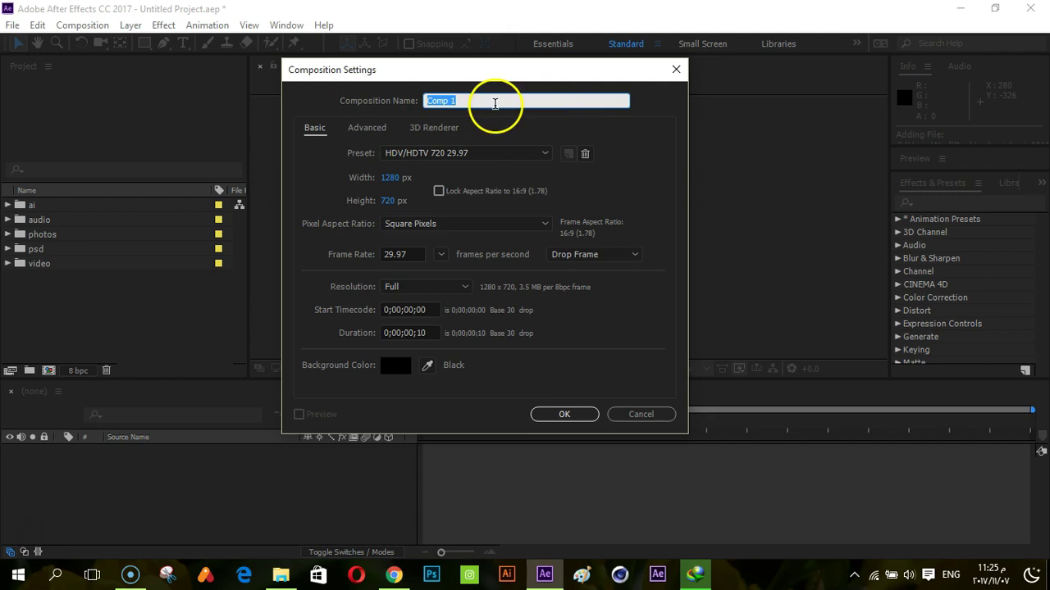
text(main)
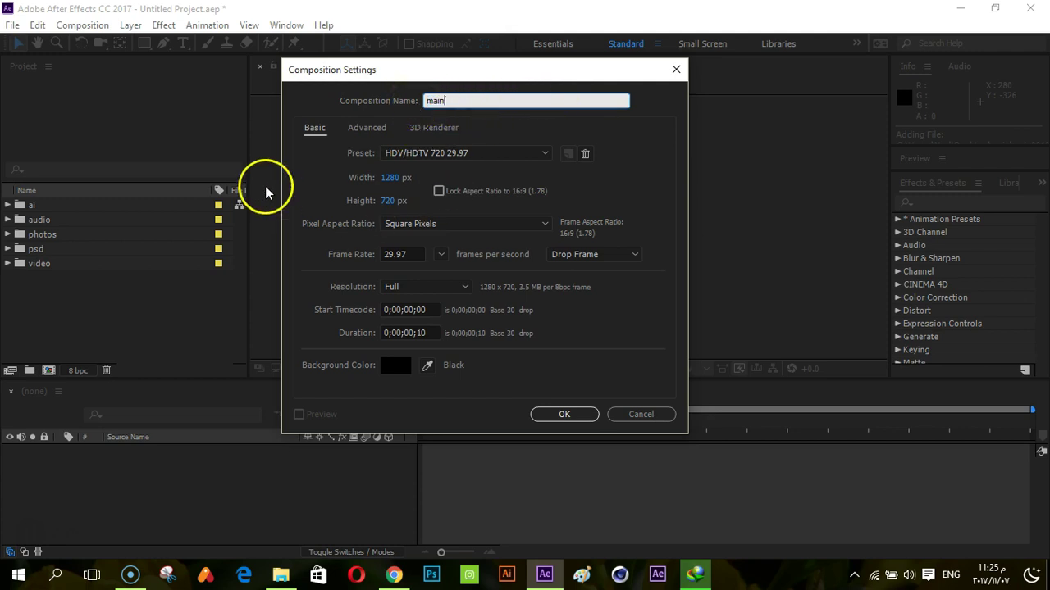
click(300, 181)
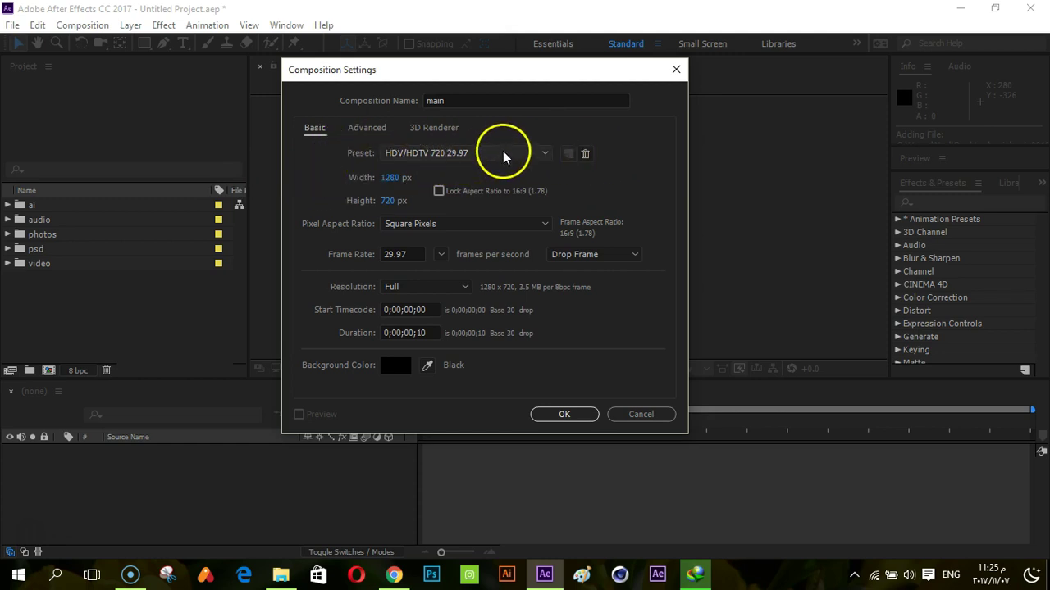
- After trying other sizes and presets, settle on HDV/HDTV 720 29.97 (1280×720)
mouse_move(390, 178)
mouse_down()
mouse_move(351, 185)
mouse_move(387, 182)
mouse_up()
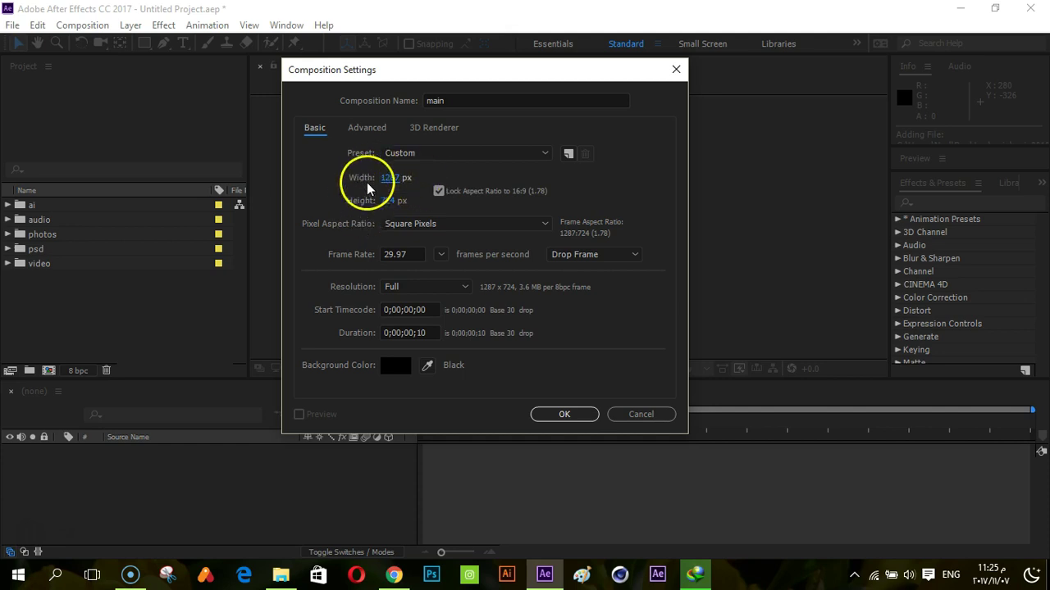
click(440, 192)
mouse_move(392, 178)
mouse_down()
mouse_move(410, 177)
mouse_move(382, 200)
mouse_up()
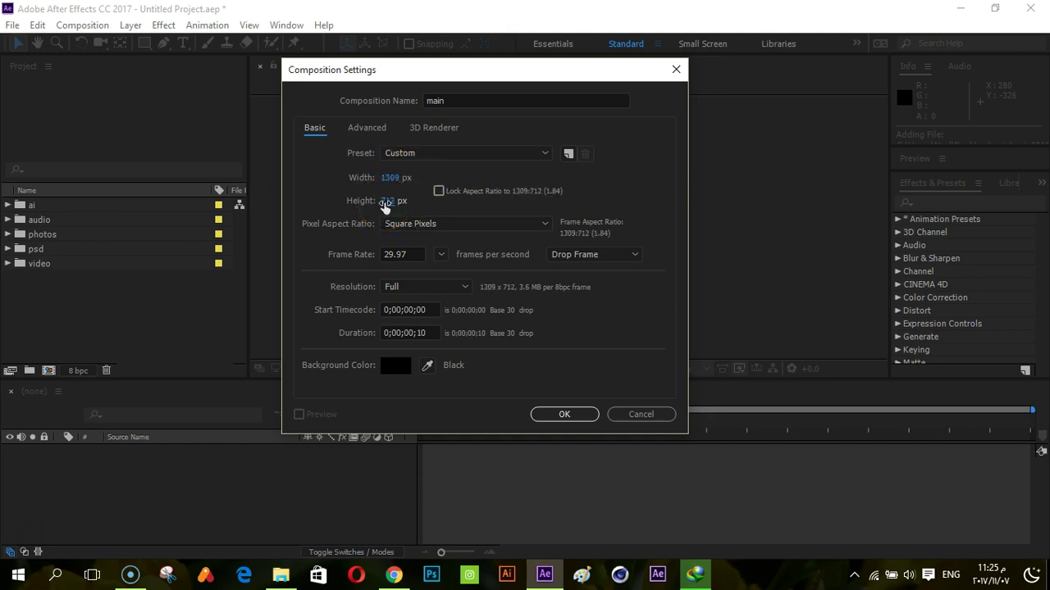
click(447, 154)
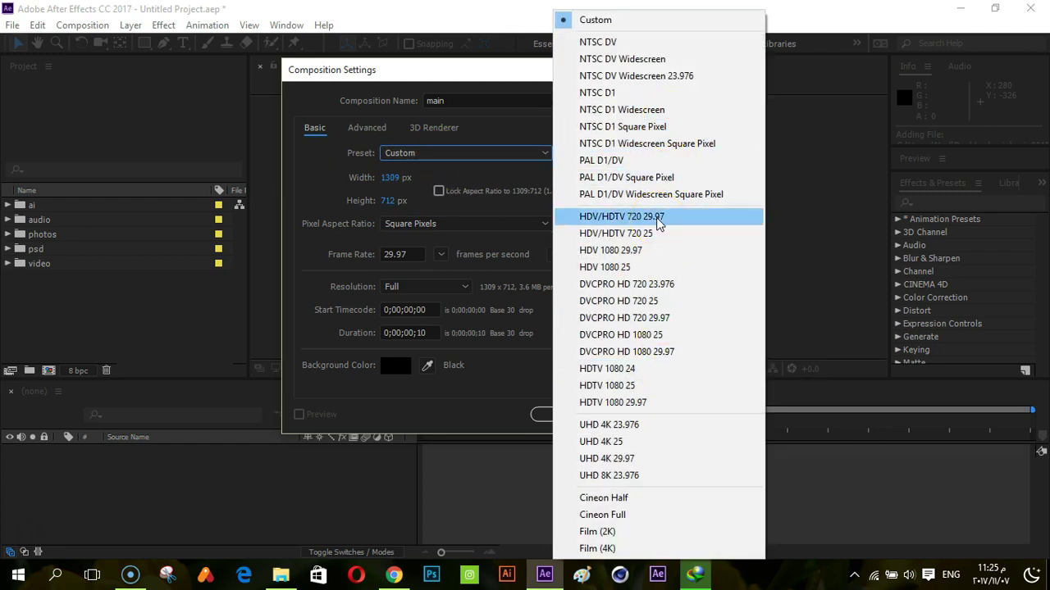
mouse_move(632, 223)
mouse_down()
mouse_move(611, 229)
mouse_move(695, 218)
mouse_up()
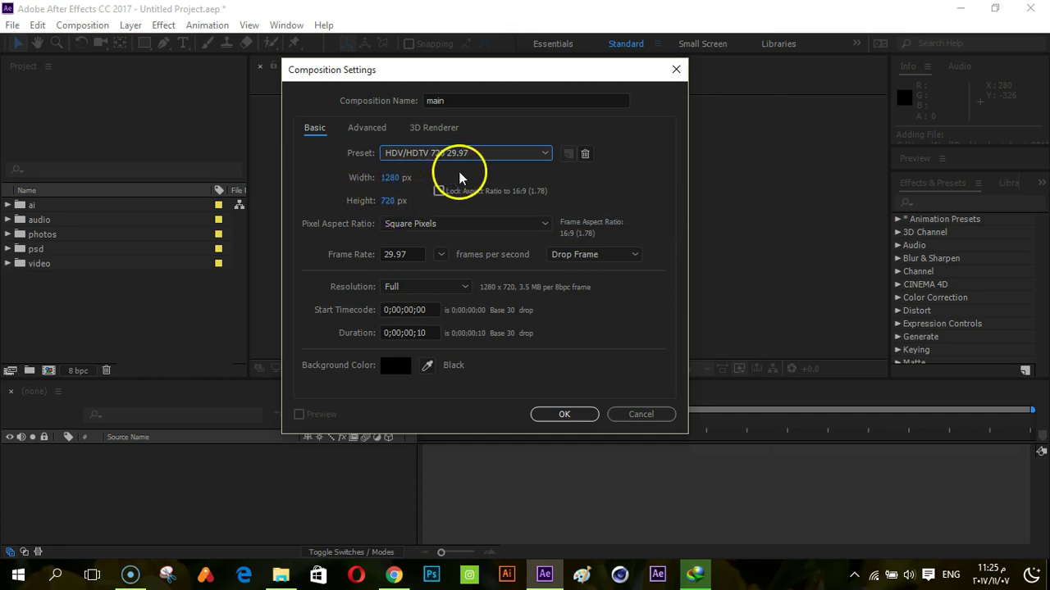
click(518, 156)
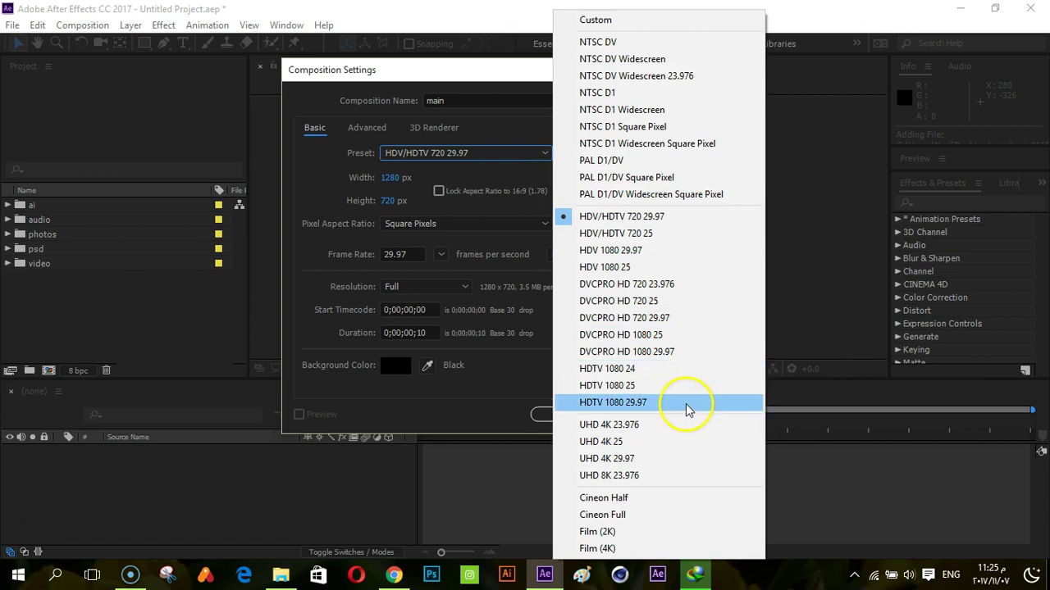
click(653, 372)
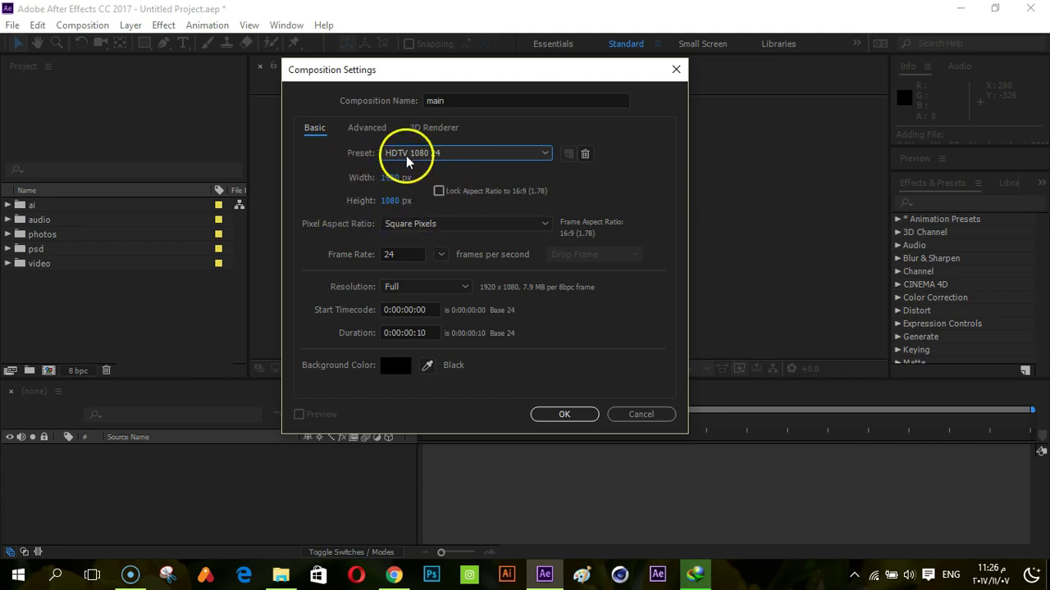
click(396, 192)
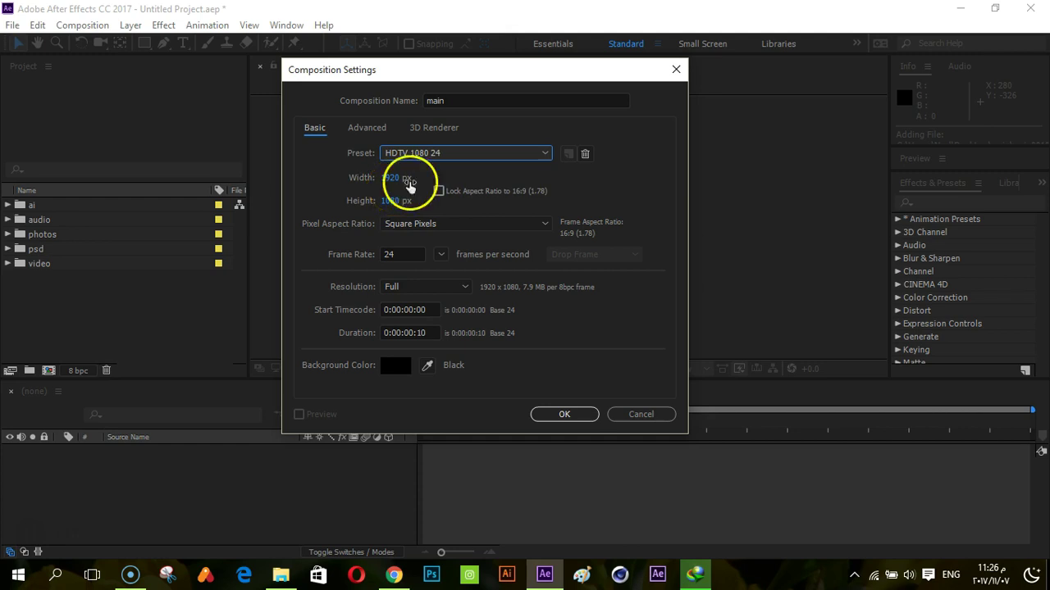
click(462, 155)
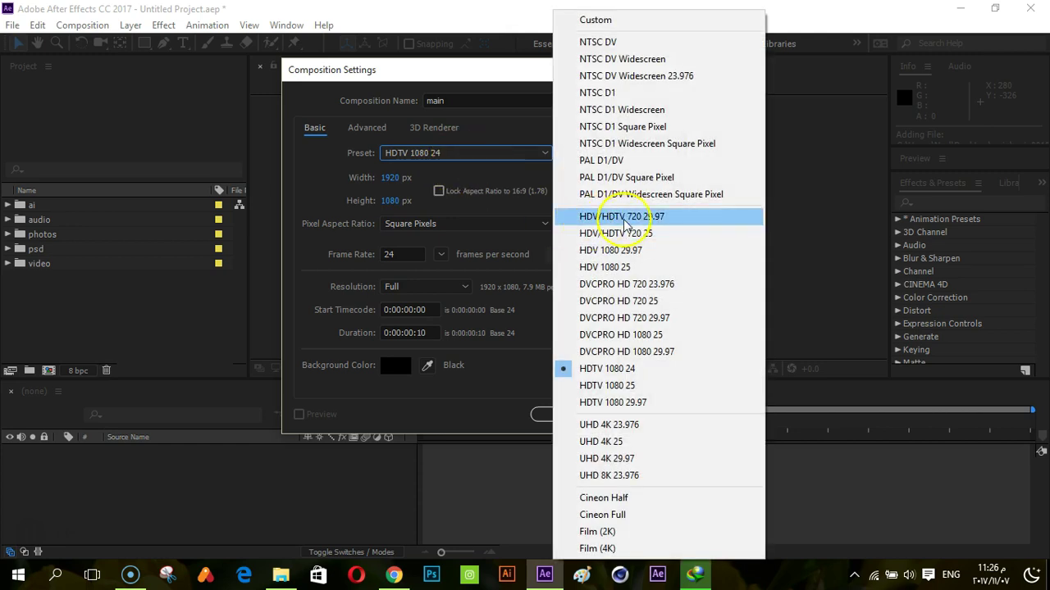
click(662, 221)
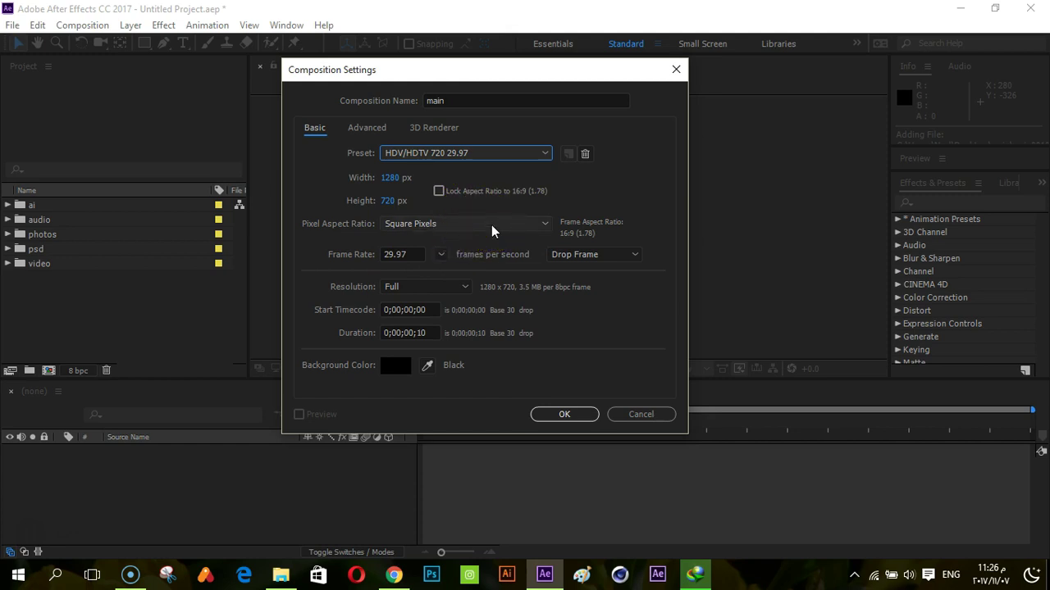
click(492, 231)
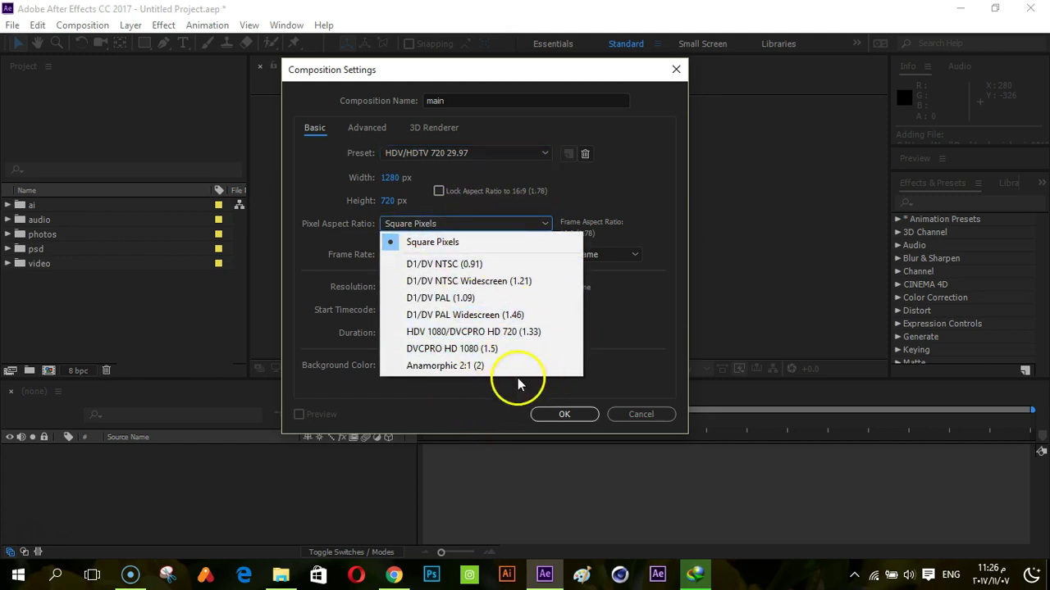
click(320, 236)
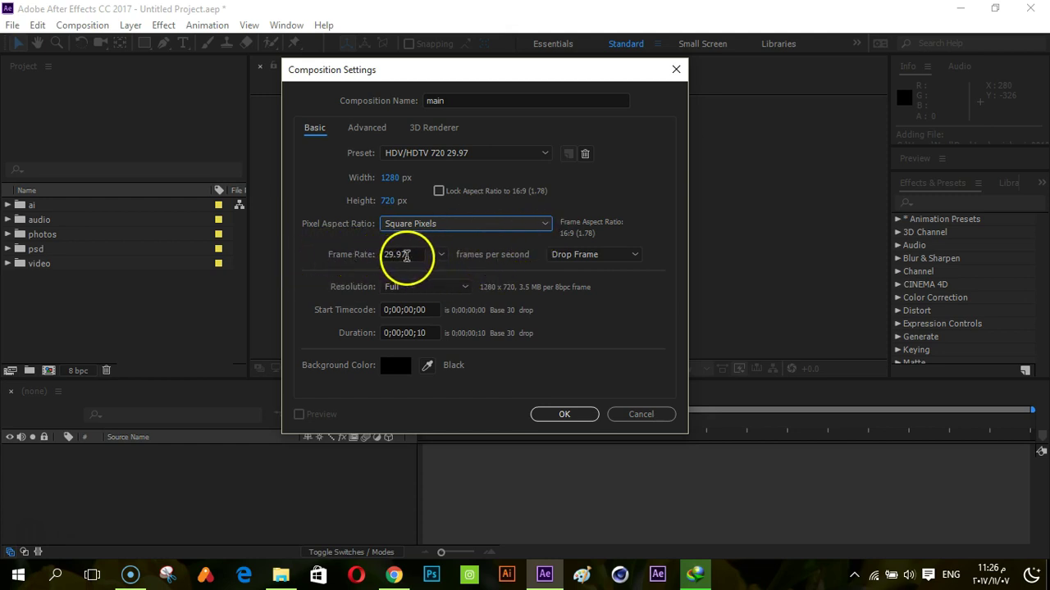
drag(404, 256, 379, 256)
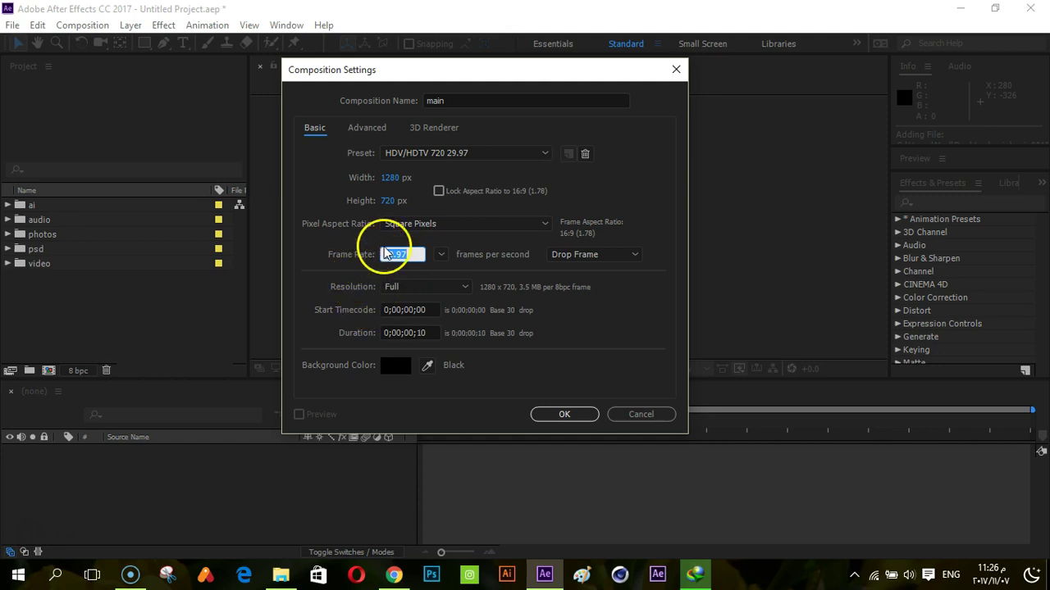
click(441, 254)
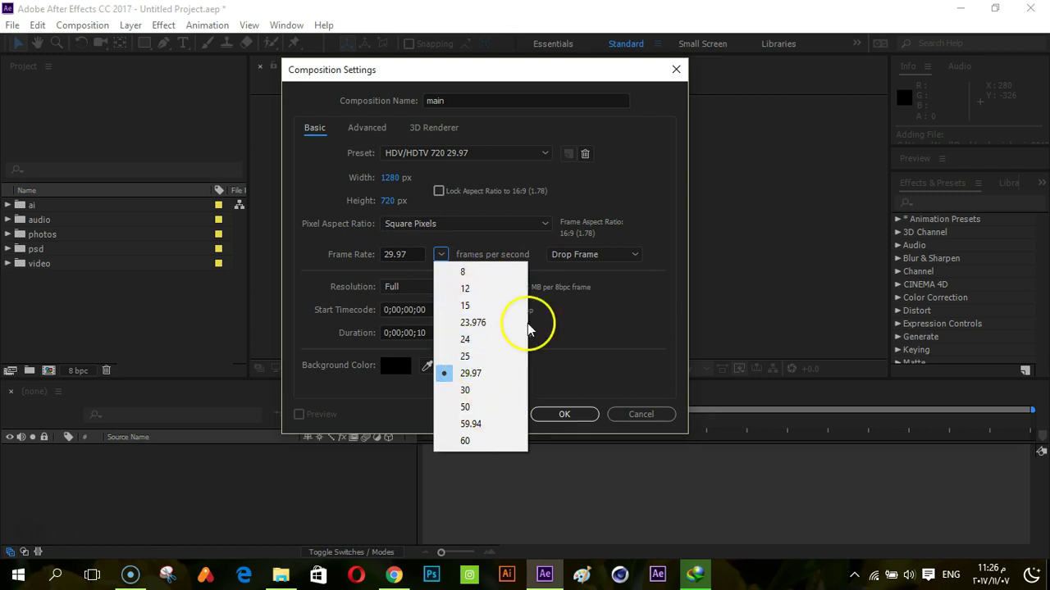
click(614, 320)
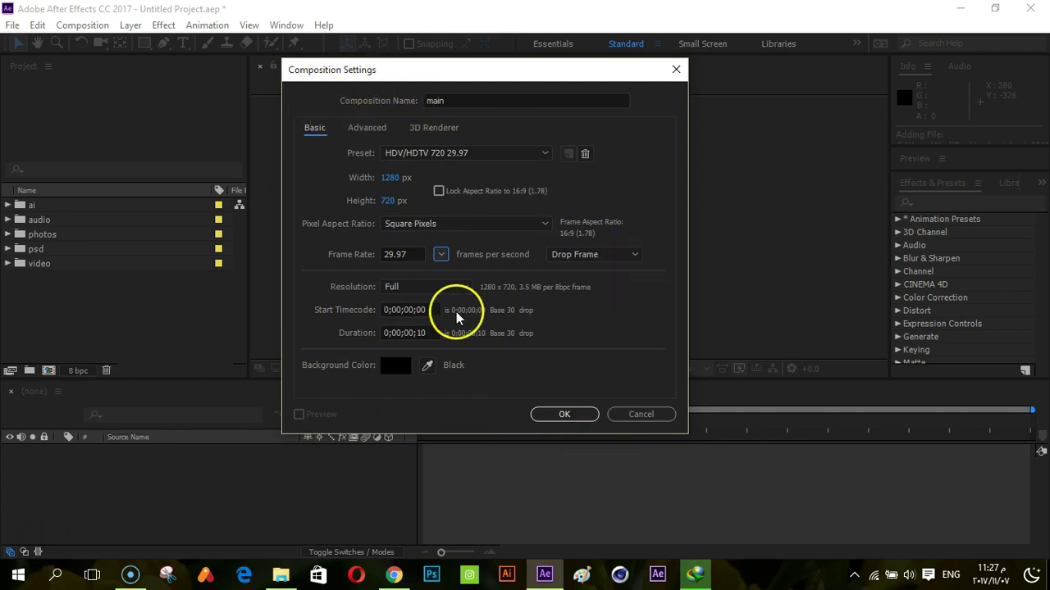
- Change the composition duration from 10 frames to 0;00;10;00
click(425, 332)
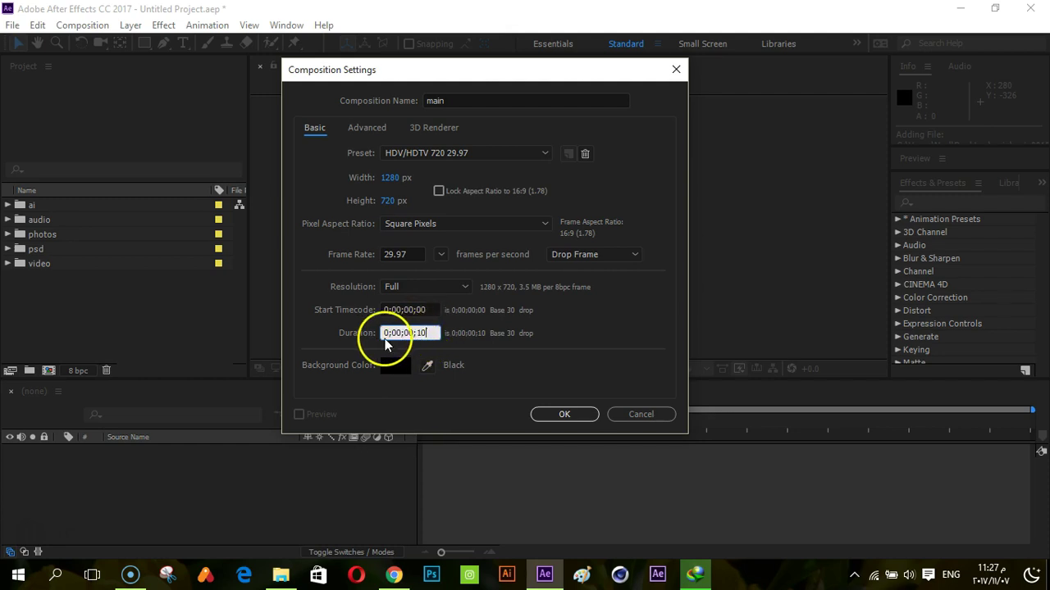
double_click(419, 332)
text(10)
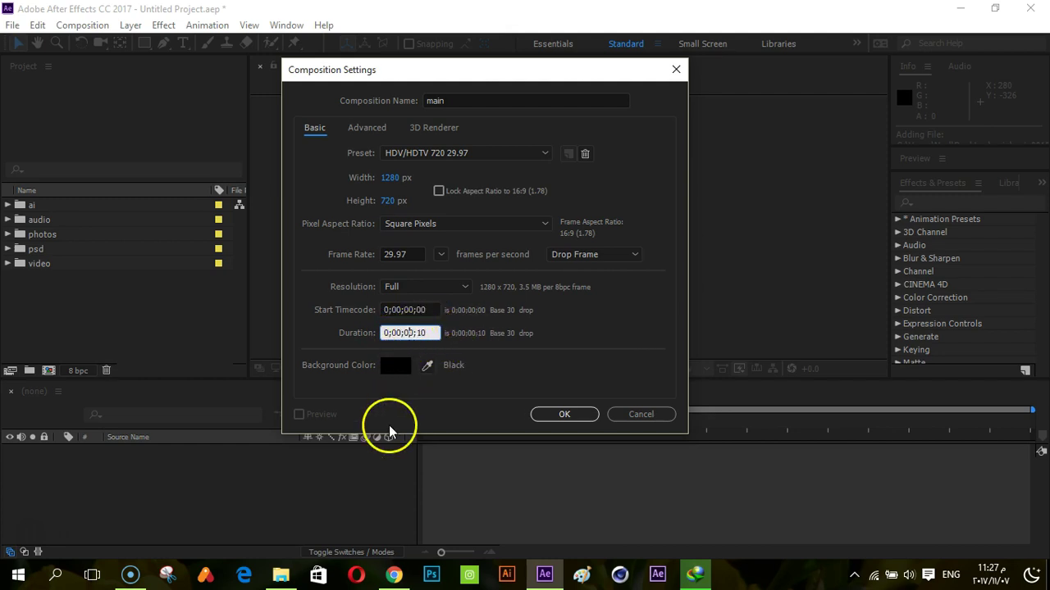
drag(427, 333, 420, 333)
text(0)
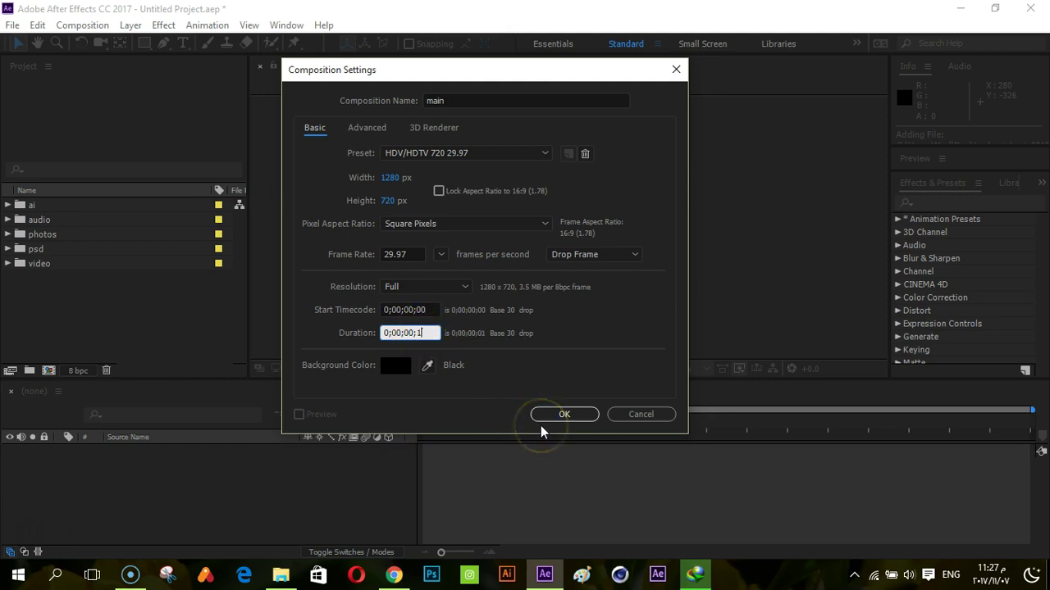
click(410, 332)
text(1;00)
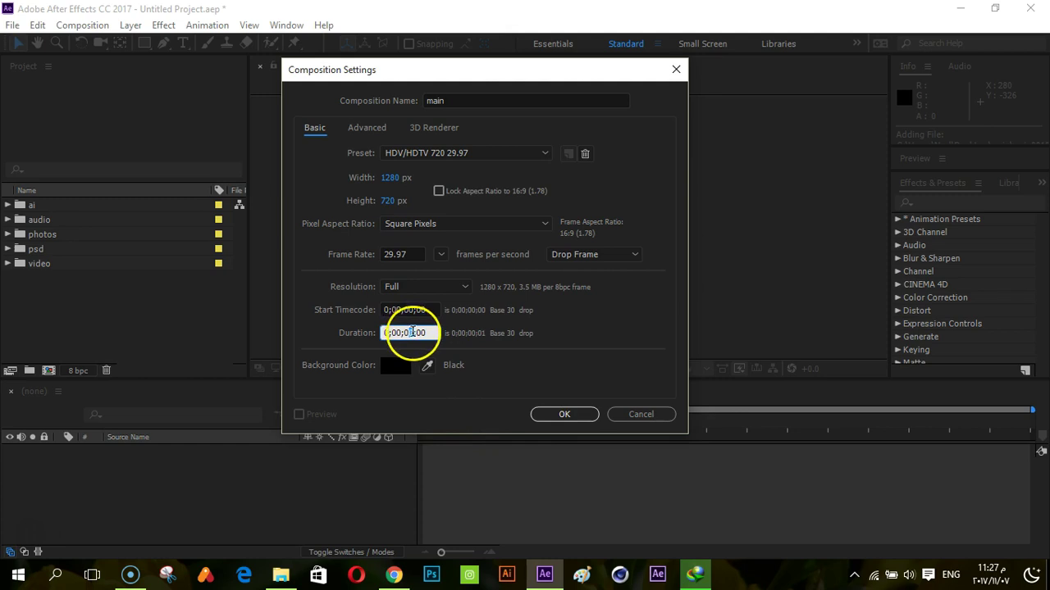
double_click(404, 332)
drag(404, 332, 407, 333)
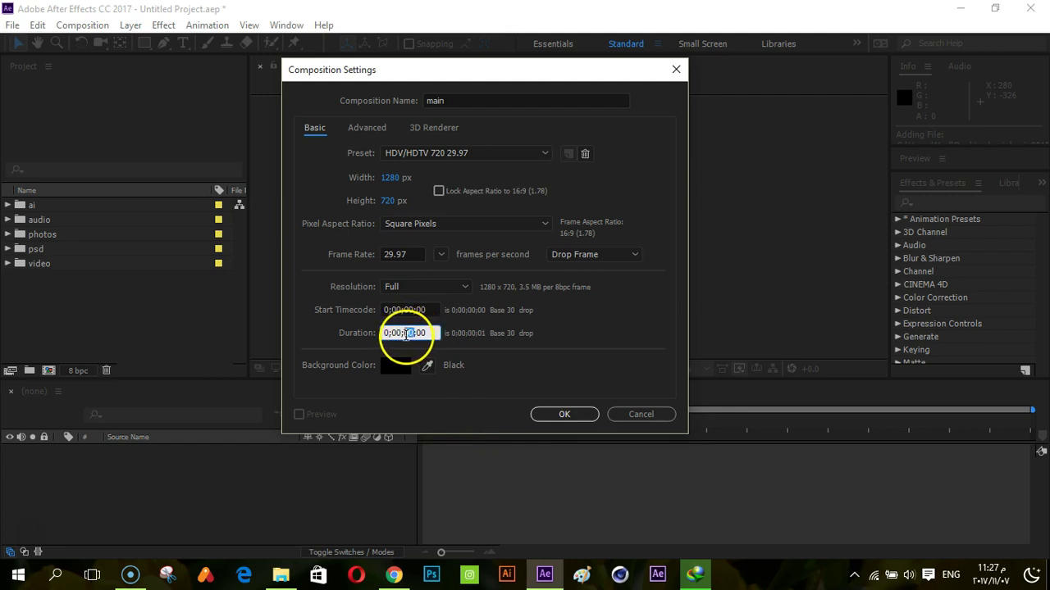
text(1)
click(411, 378)
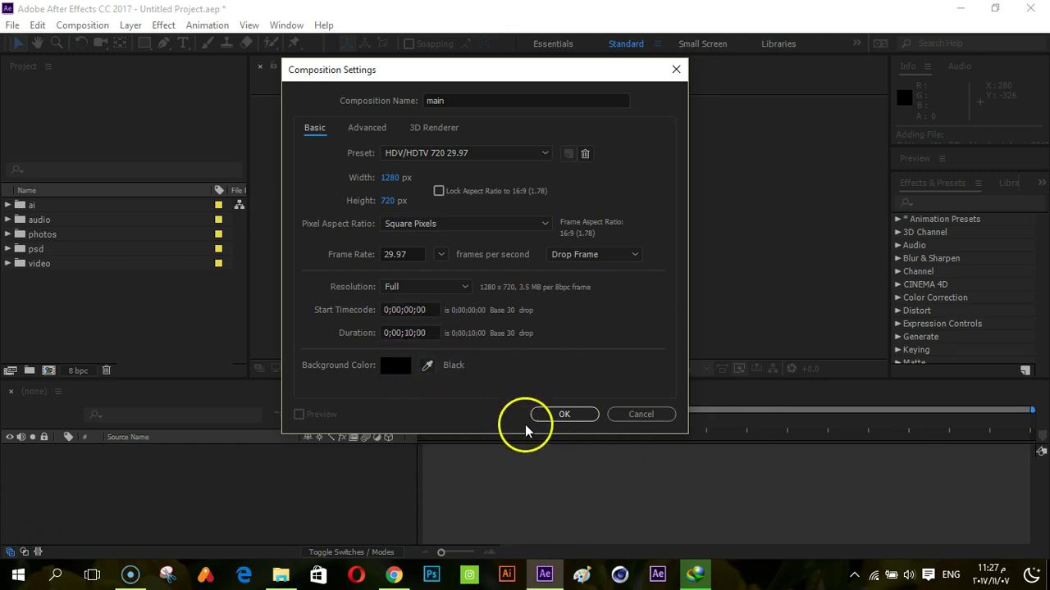
- Confirm the main composition settings and scrub its timeline through the first second
click(563, 417)
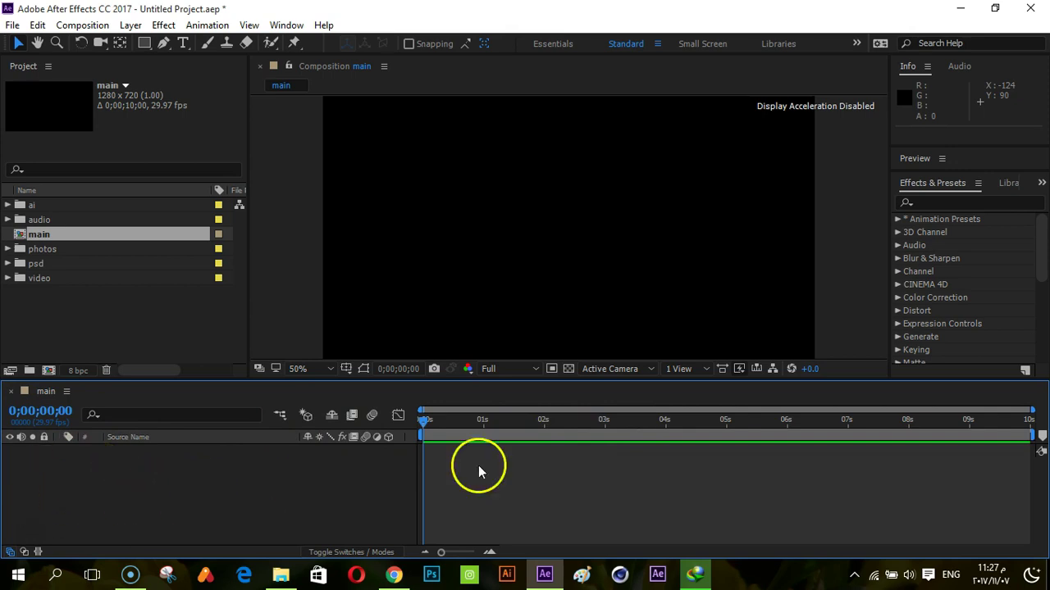
drag(425, 425, 331, 439)
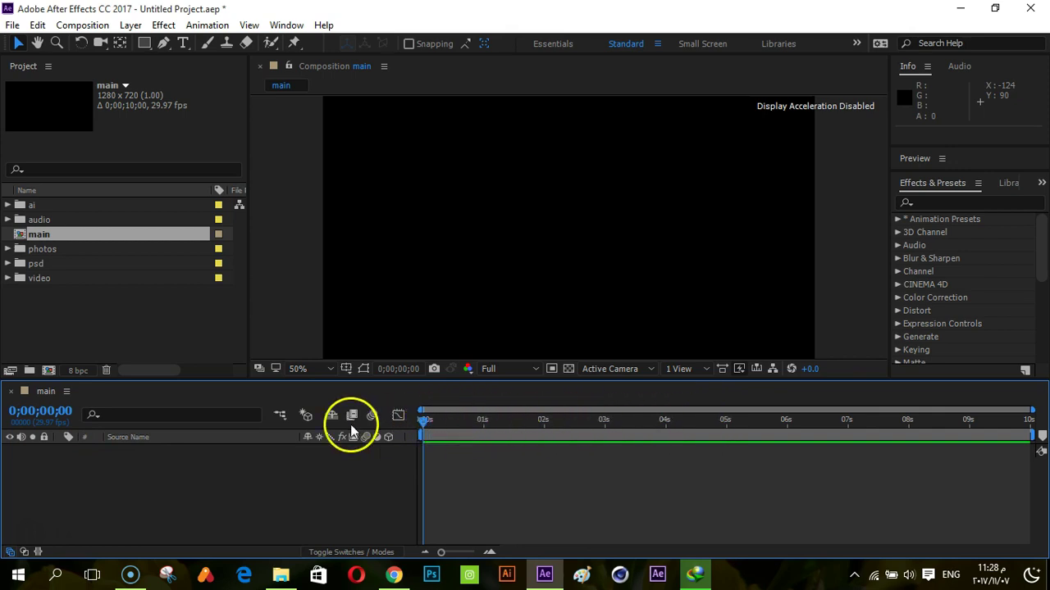
- Browse the New layer types from the empty timeline's context menu, then reopen the menu
right_click(59, 492)
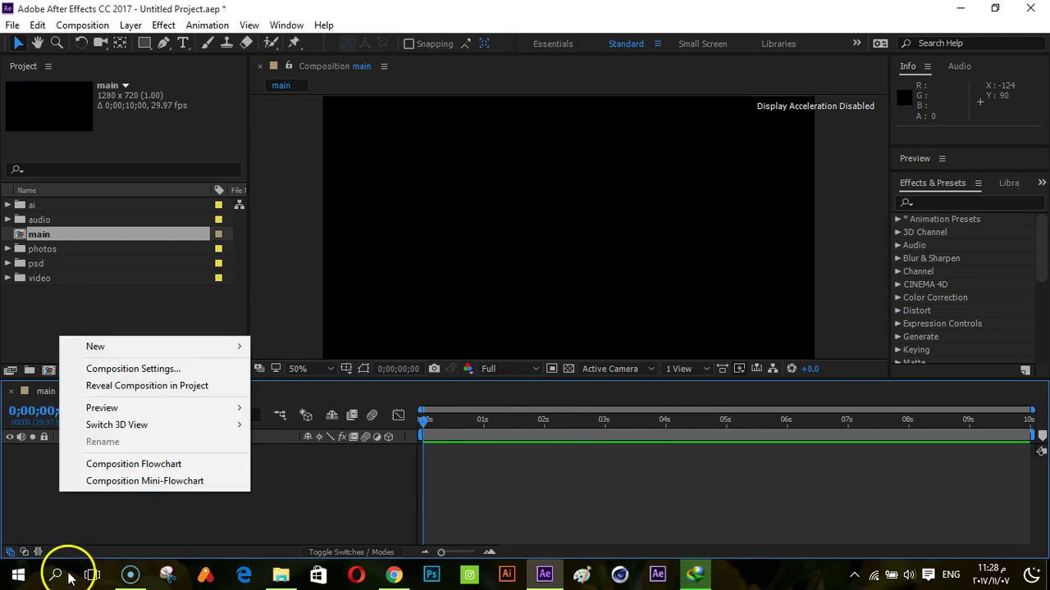
mouse_move(214, 359)
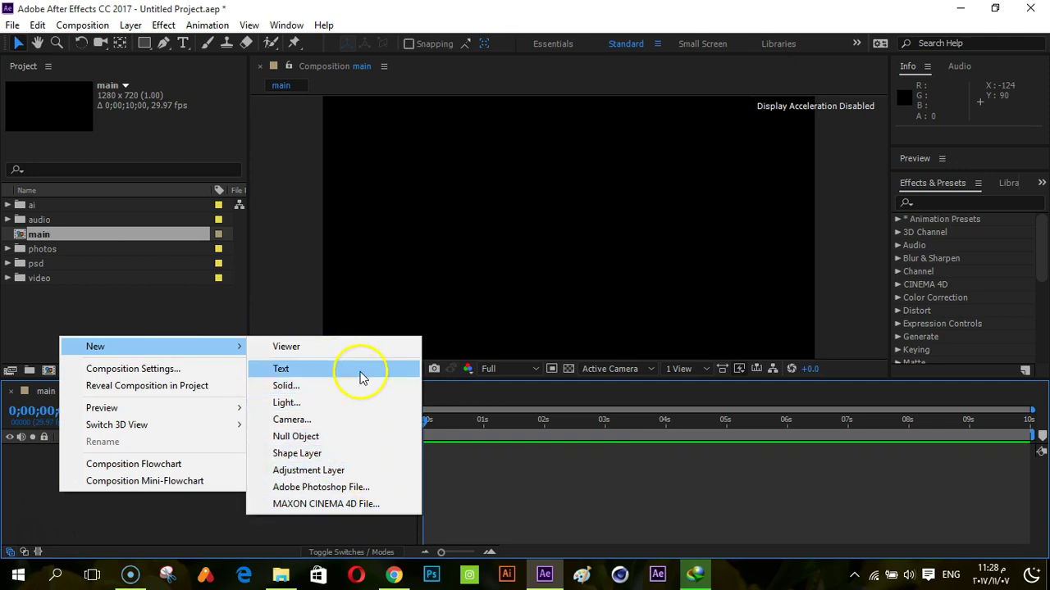
click(346, 402)
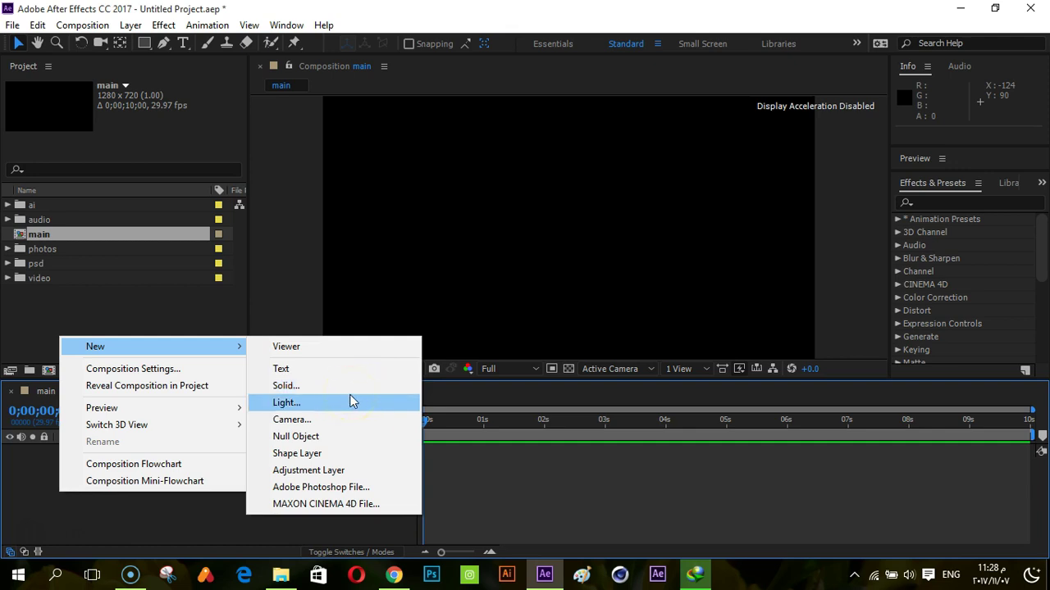
click(353, 410)
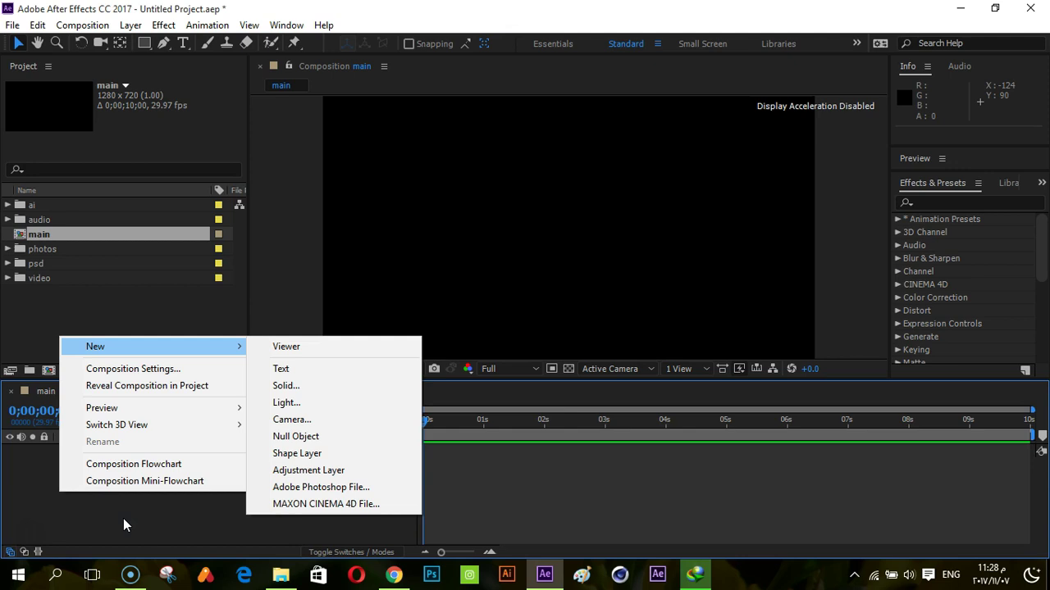
click(123, 523)
right_click(28, 478)
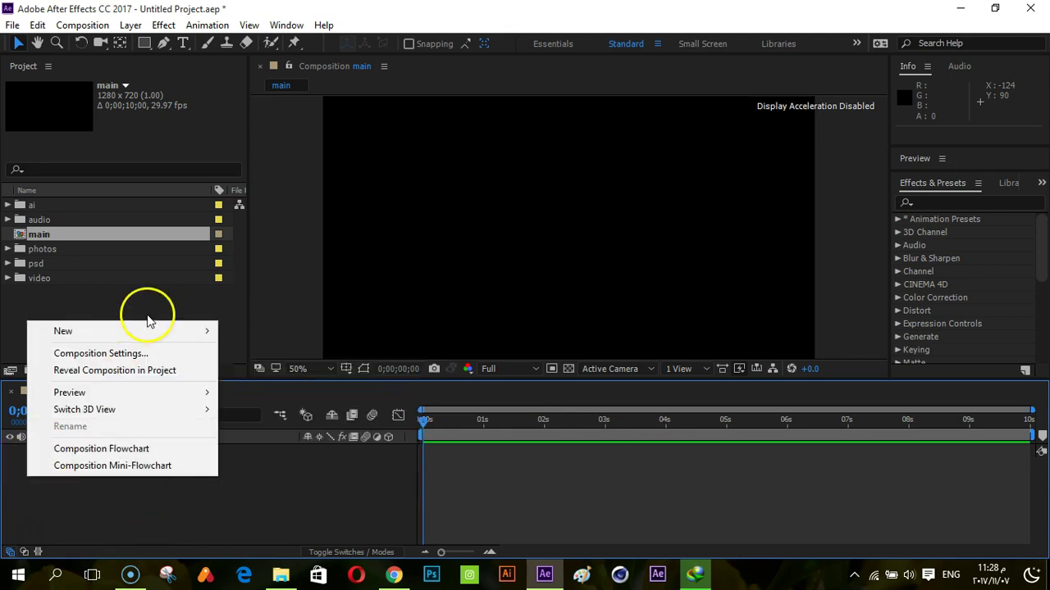
- Start a new solid layer in main and name it bg
mouse_move(148, 330)
click(332, 373)
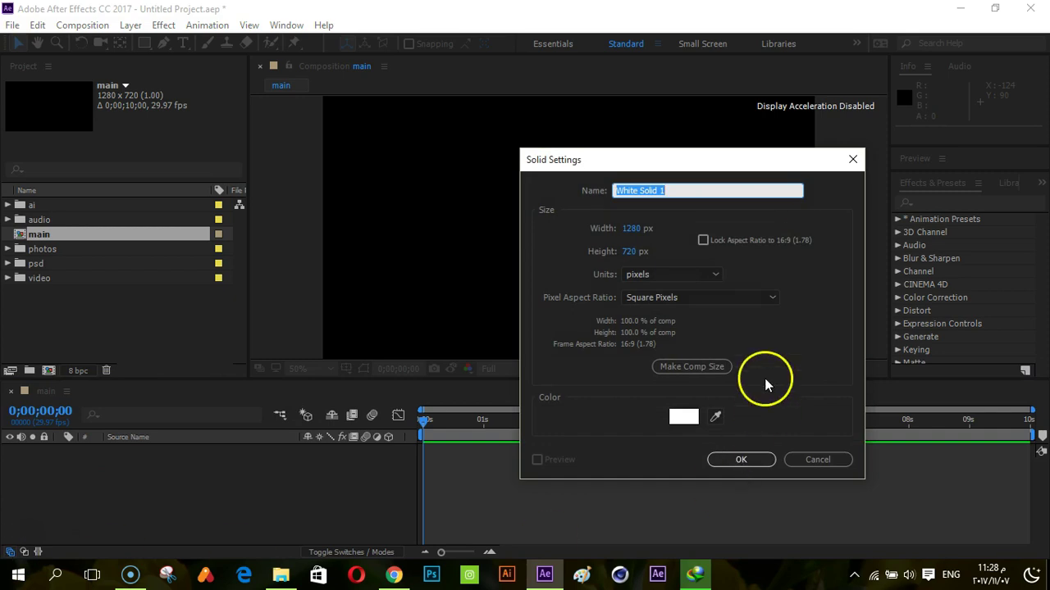
drag(637, 159, 439, 162)
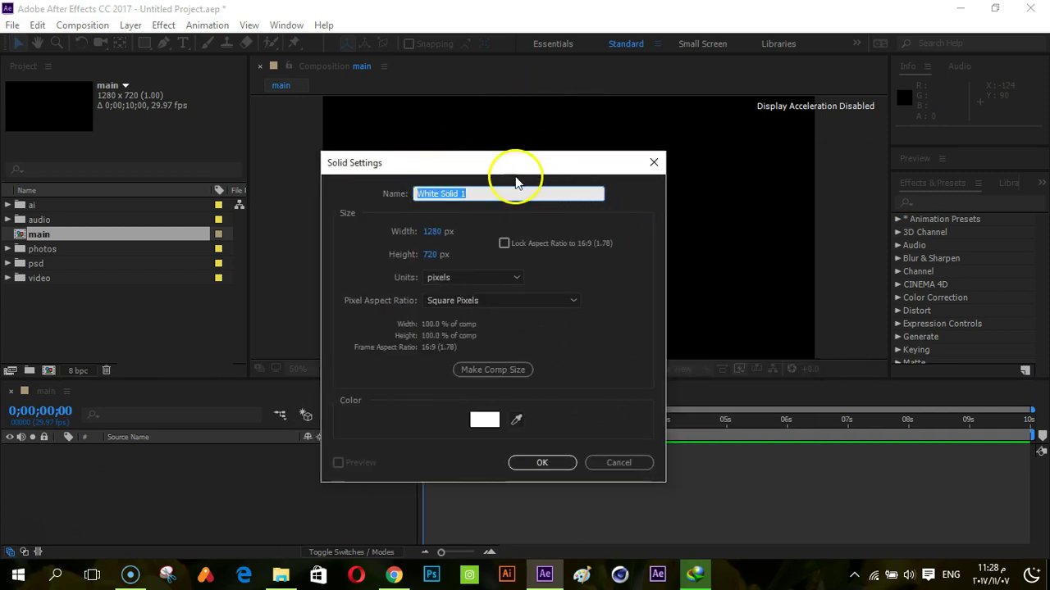
text(bg)
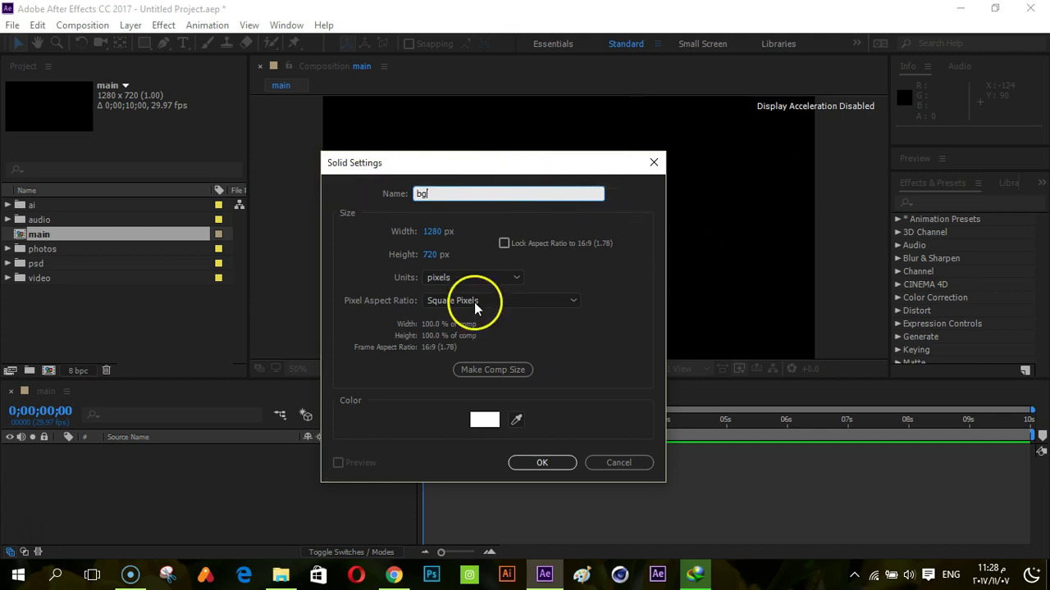
- Set the solid's colour to teal 005356
click(497, 422)
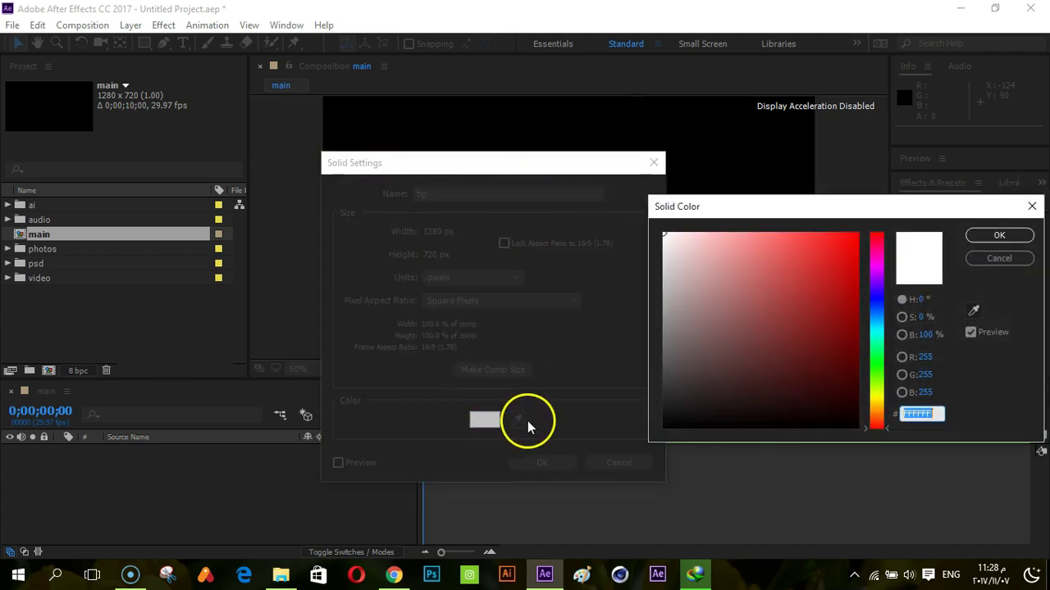
mouse_move(880, 311)
mouse_down()
mouse_move(883, 409)
mouse_move(871, 424)
mouse_up()
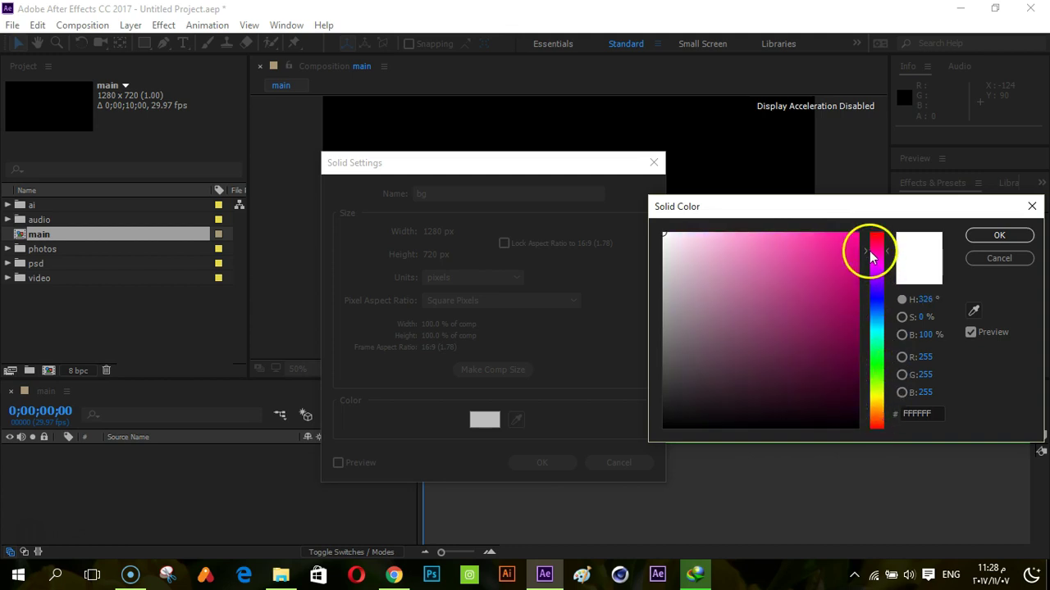
click(833, 338)
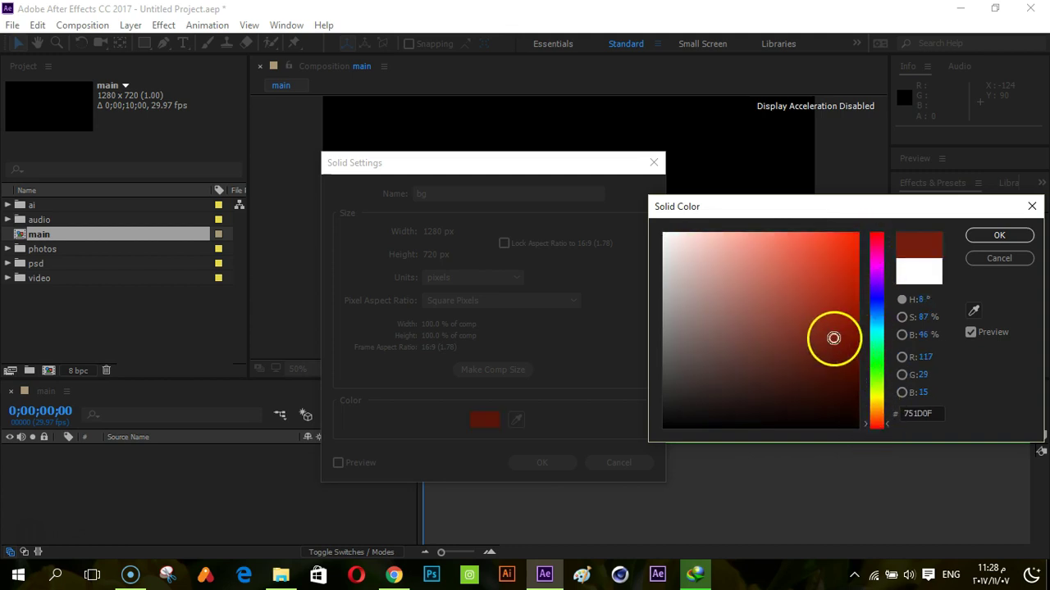
drag(877, 402, 875, 303)
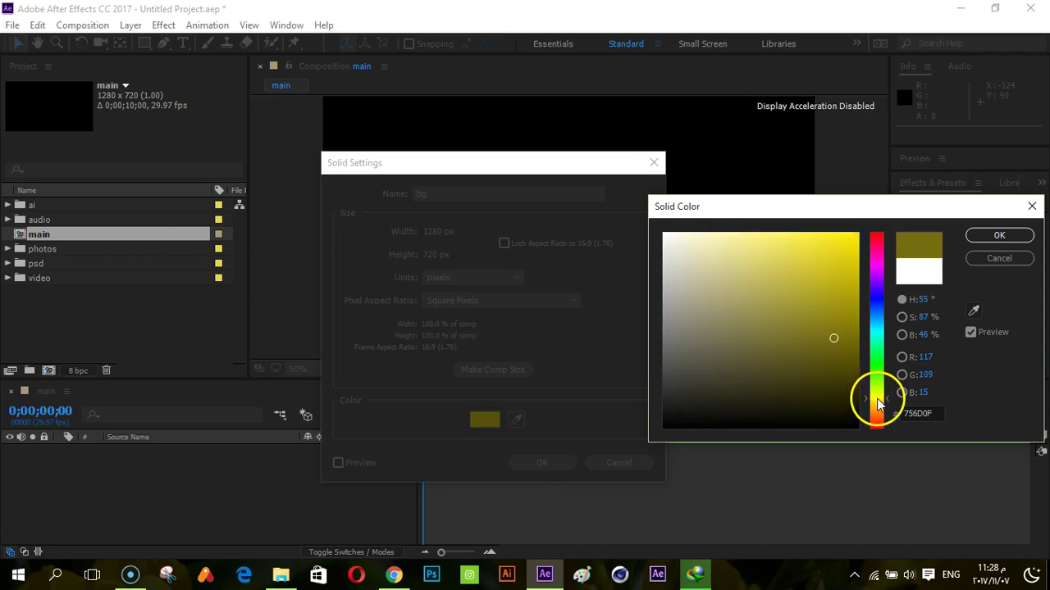
drag(850, 328, 861, 362)
click(877, 343)
click(877, 330)
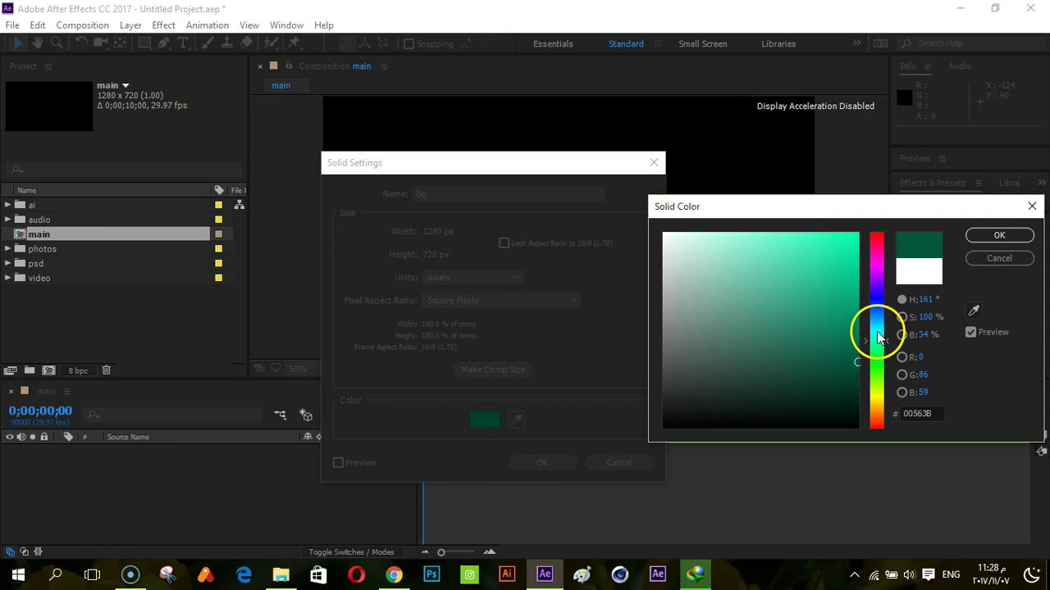
click(1015, 237)
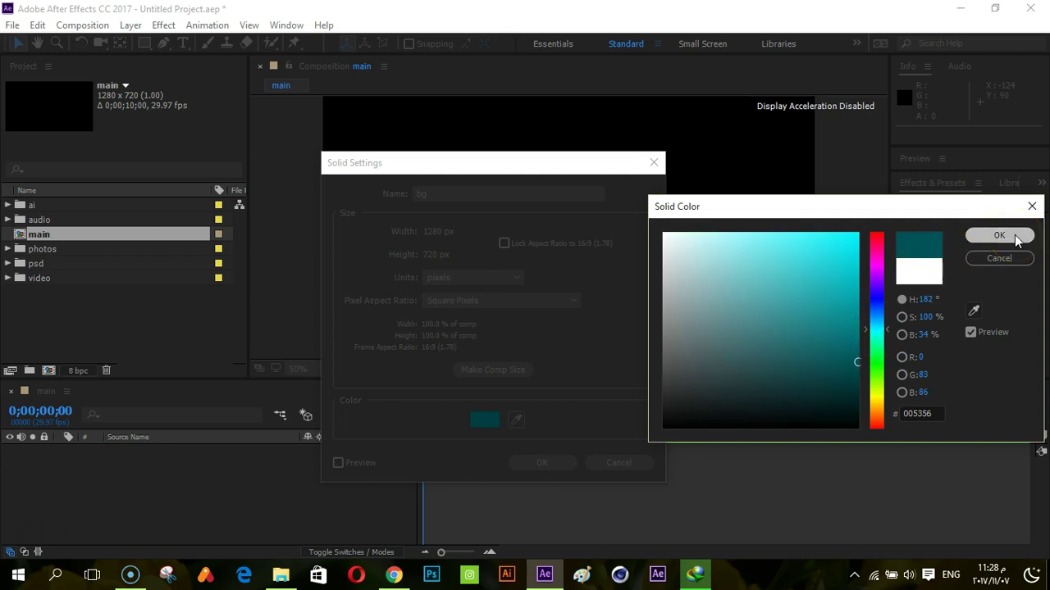
drag(796, 218, 692, 228)
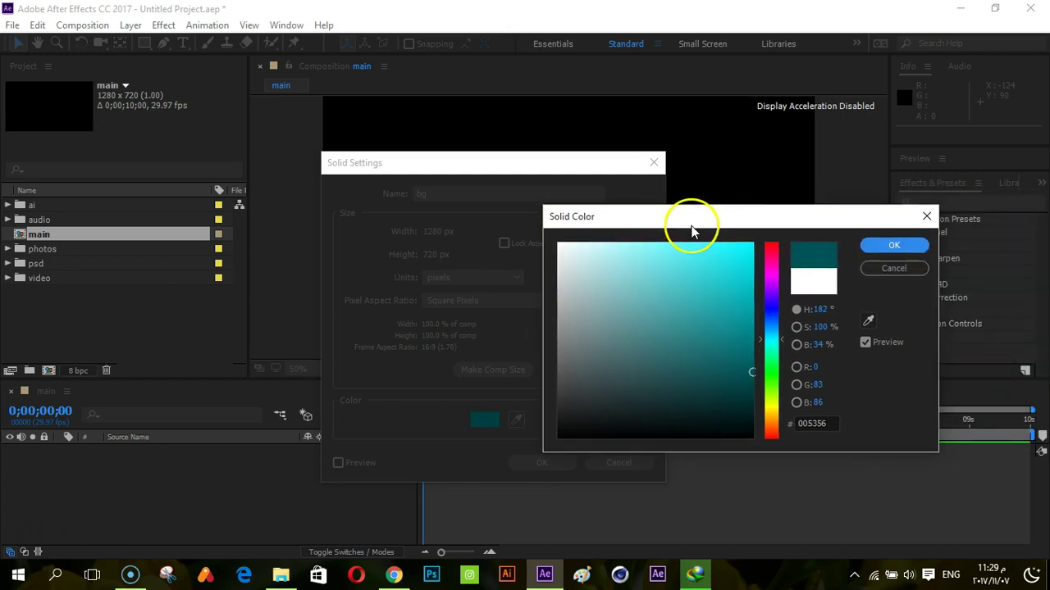
click(924, 244)
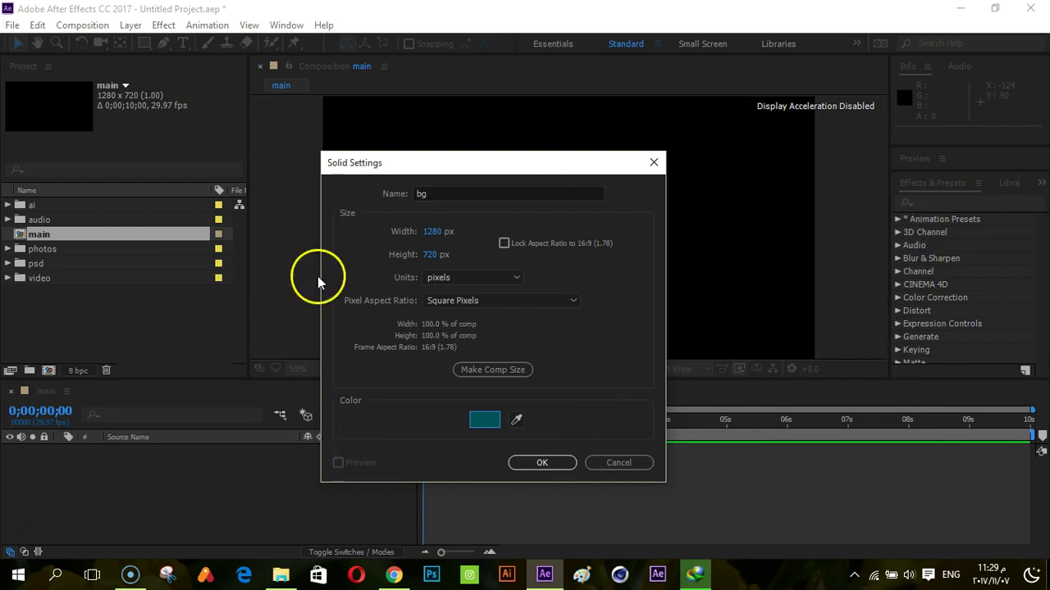
- Make the bg solid comp size (1280x720) and create it
click(517, 368)
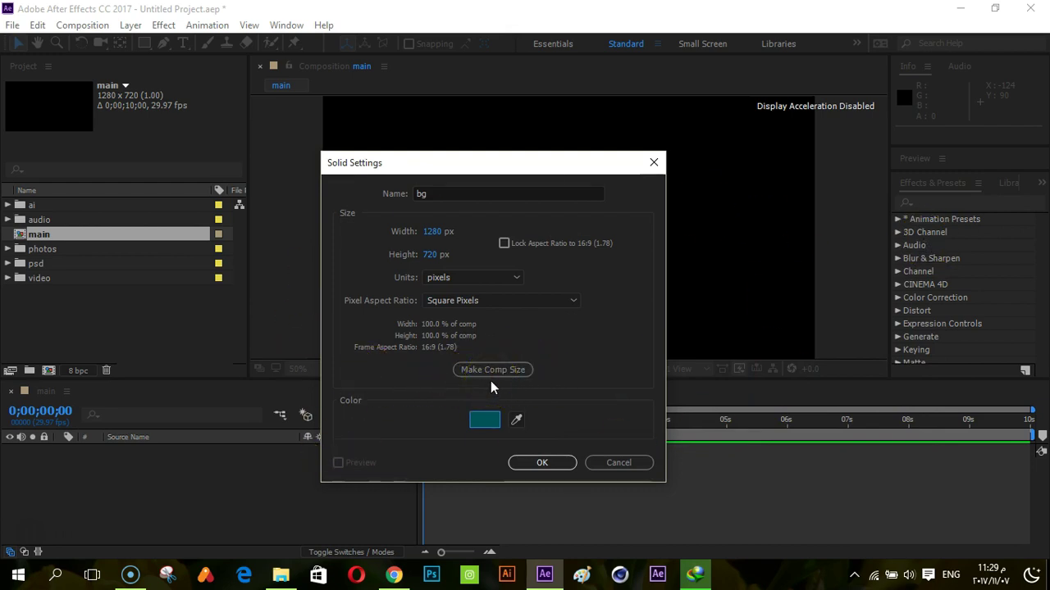
drag(494, 163, 627, 163)
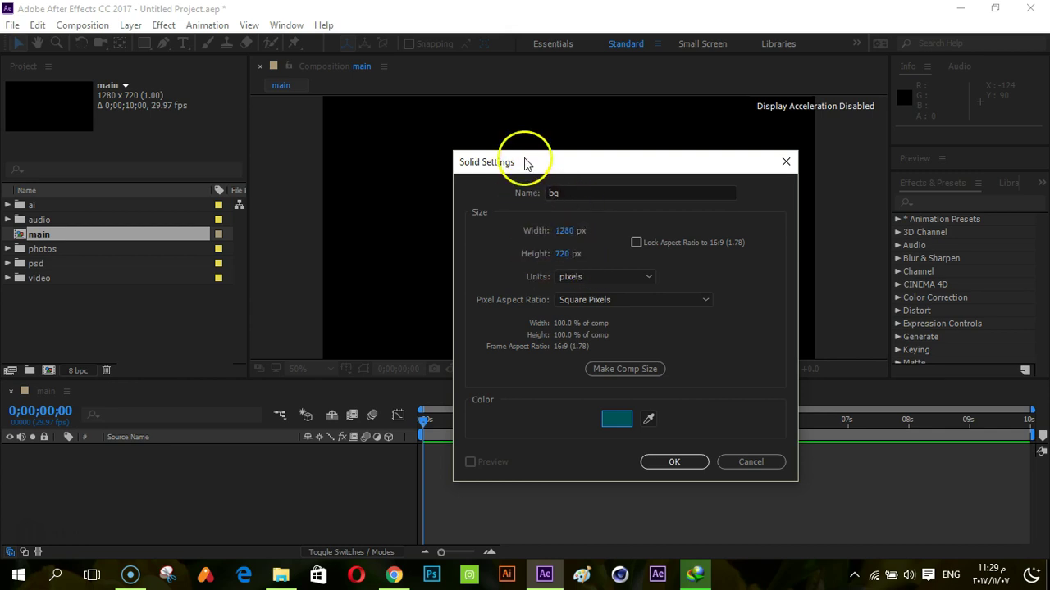
drag(526, 161, 672, 141)
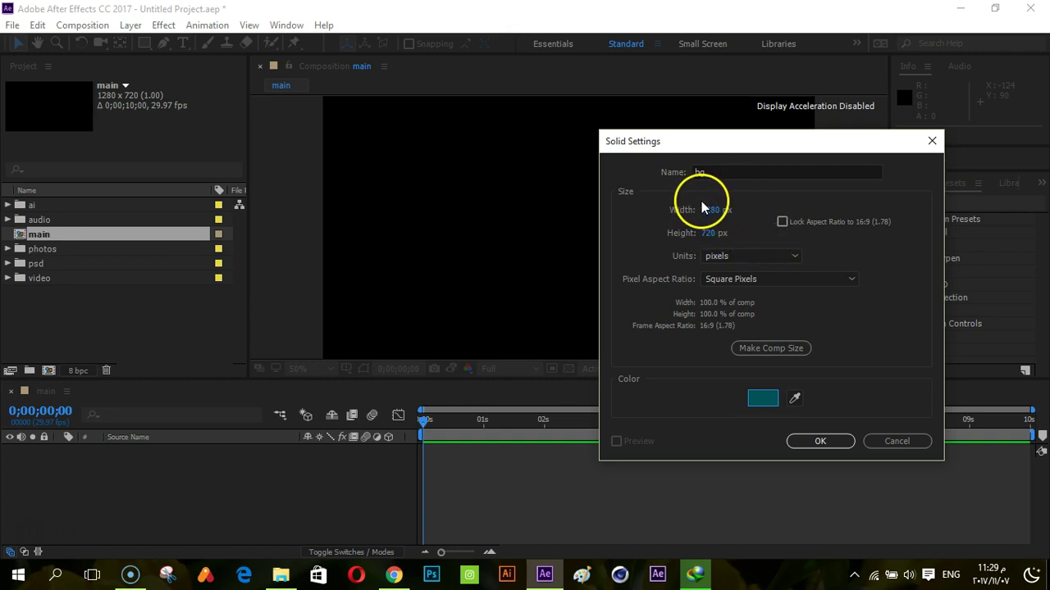
click(756, 352)
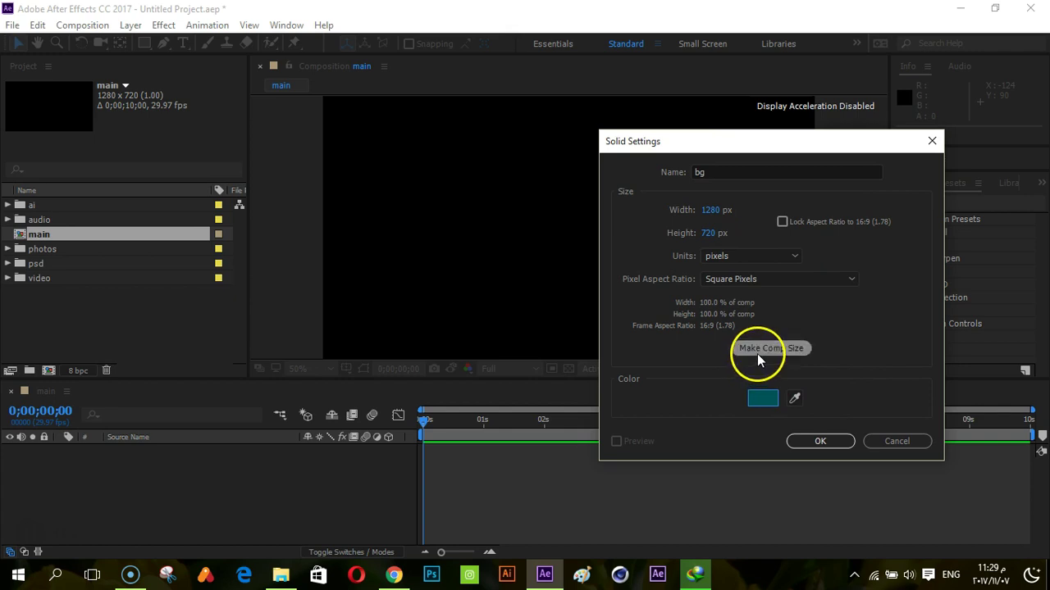
click(657, 214)
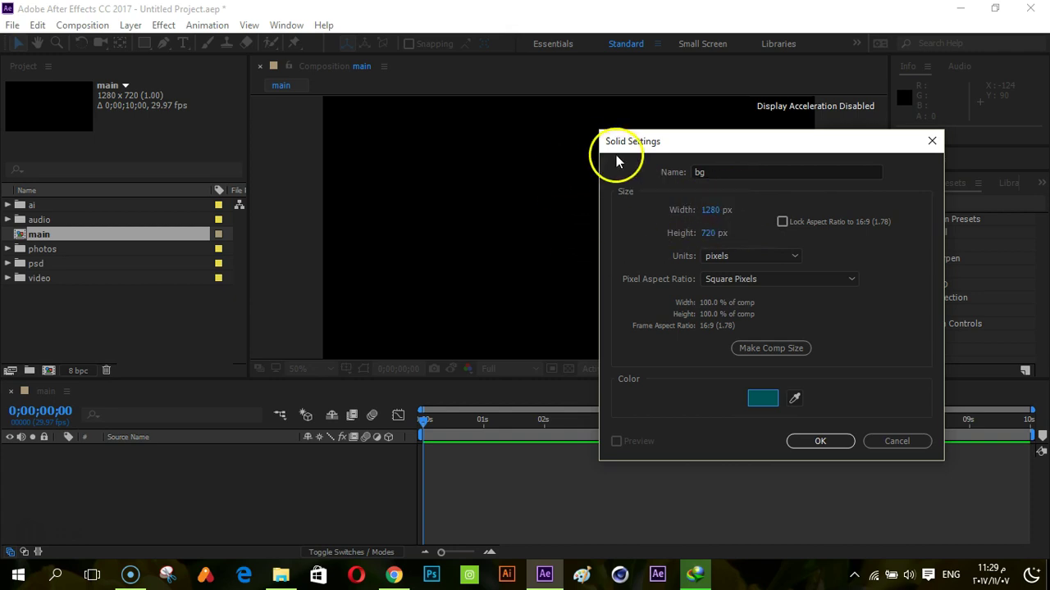
click(820, 441)
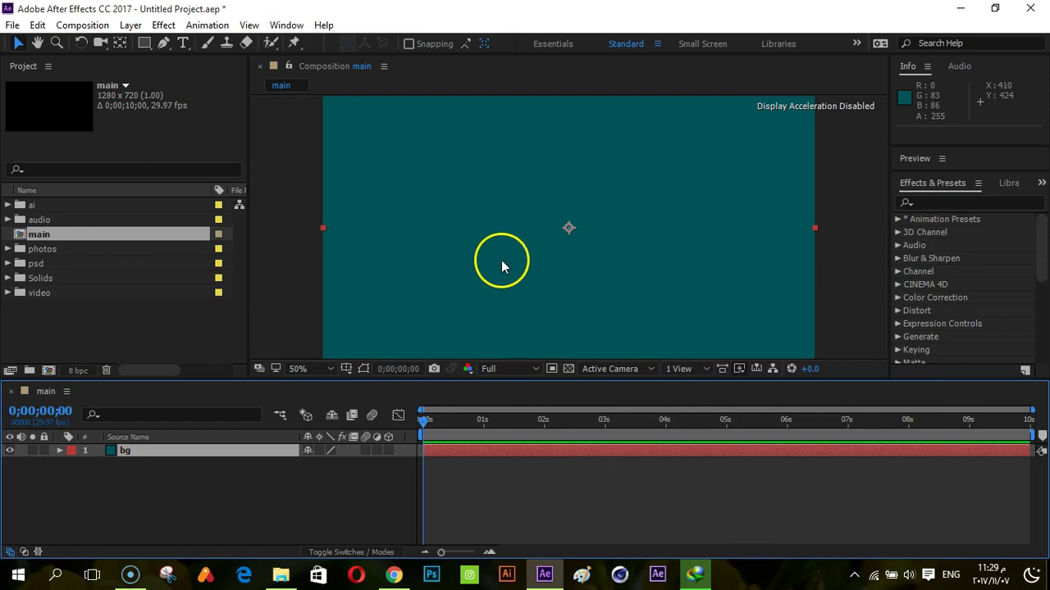
click(258, 479)
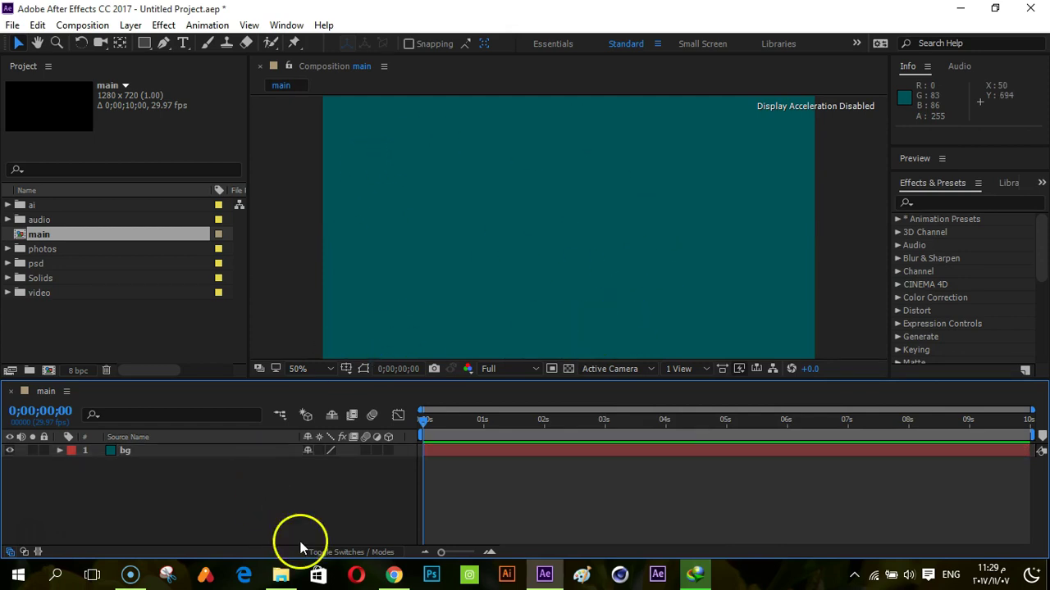
mouse_move(422, 422)
mouse_down()
mouse_move(392, 443)
mouse_move(519, 440)
mouse_move(483, 469)
mouse_move(410, 473)
mouse_up()
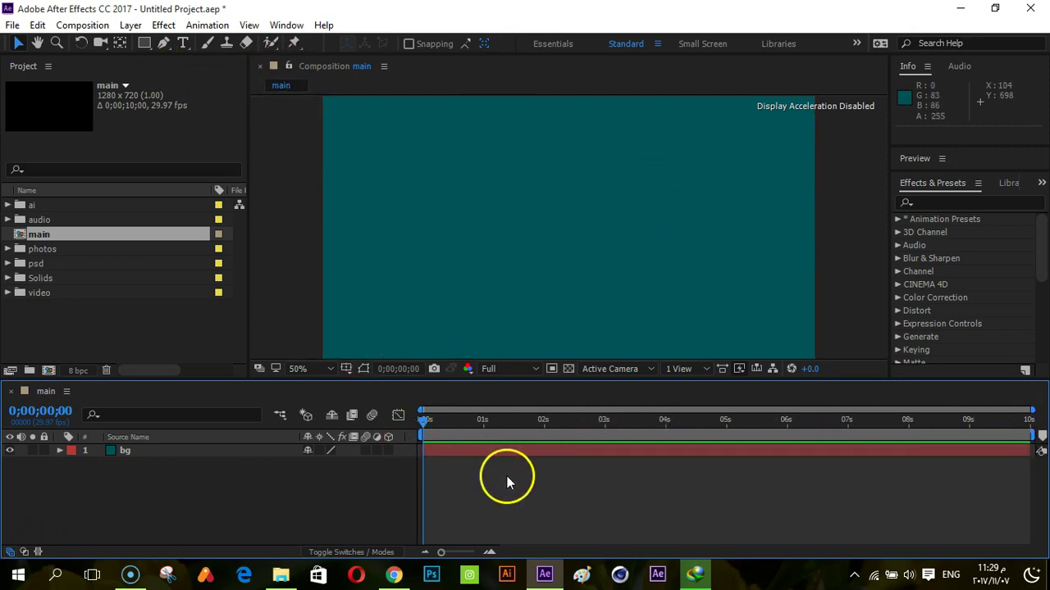
drag(440, 553, 466, 558)
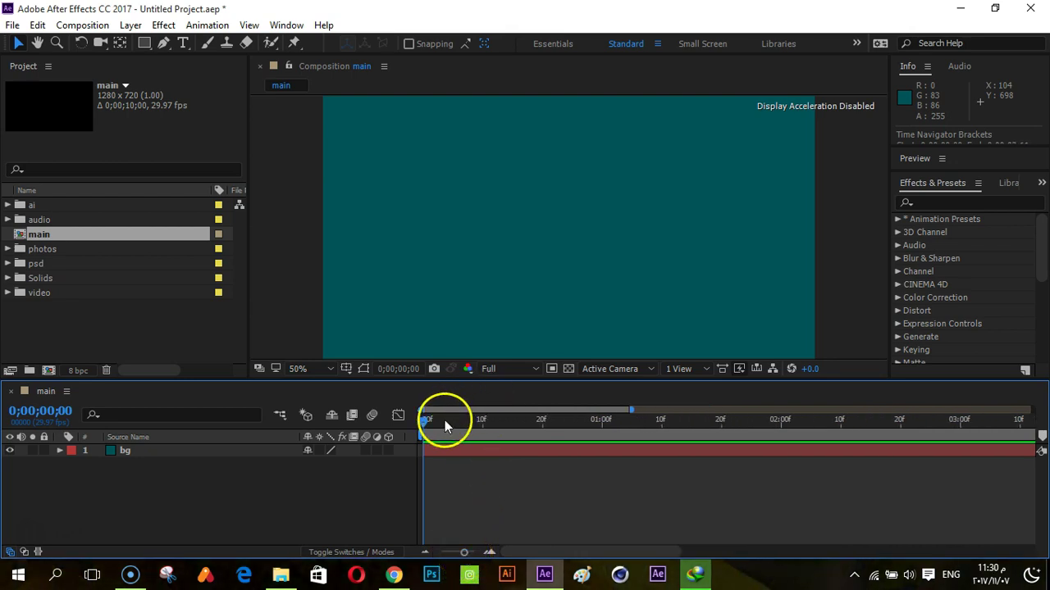
drag(469, 557, 475, 556)
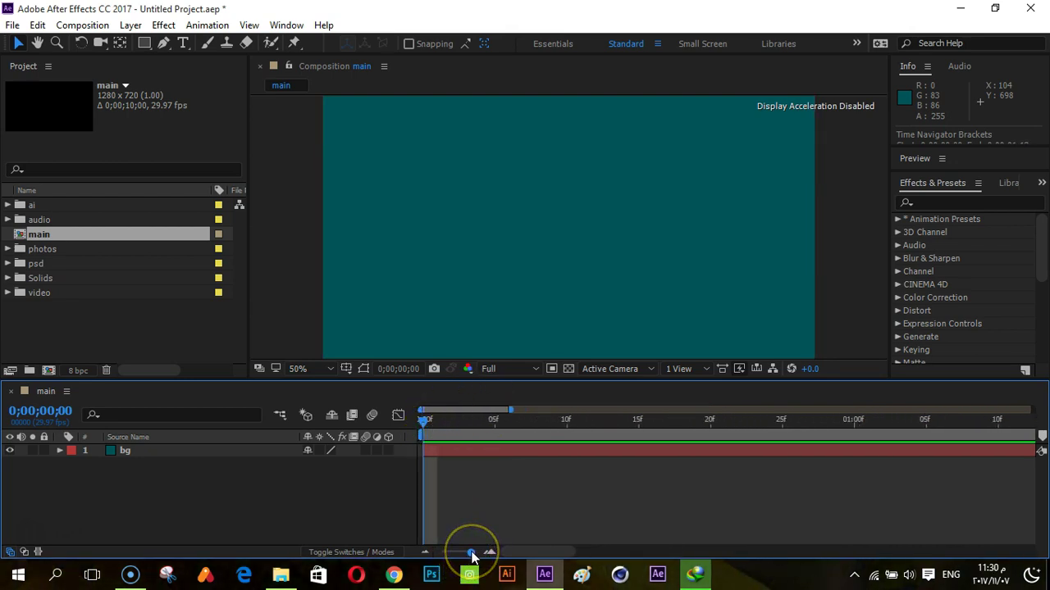
drag(447, 440, 429, 418)
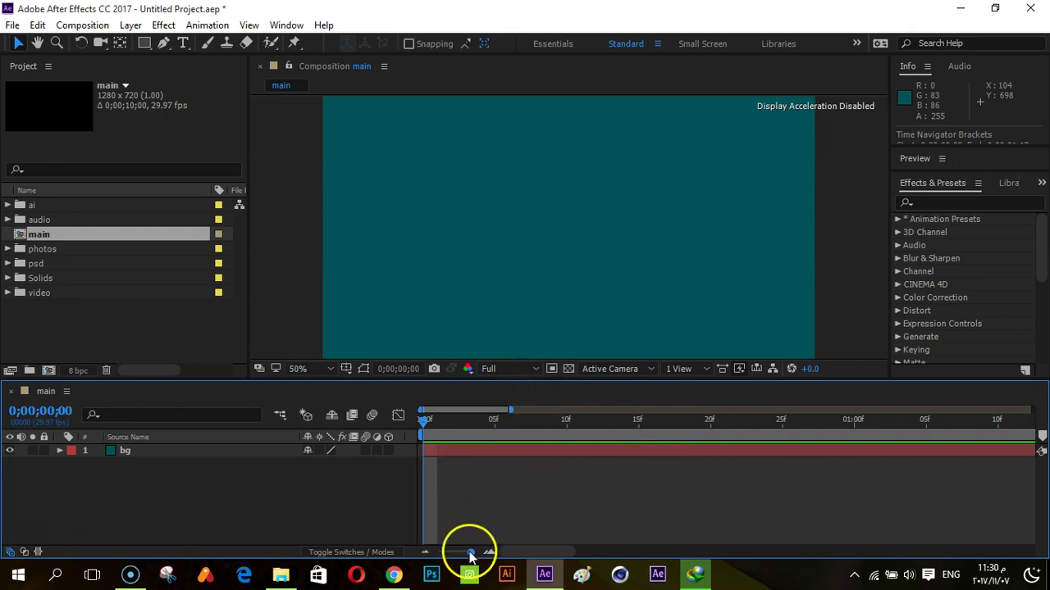
drag(473, 551, 460, 554)
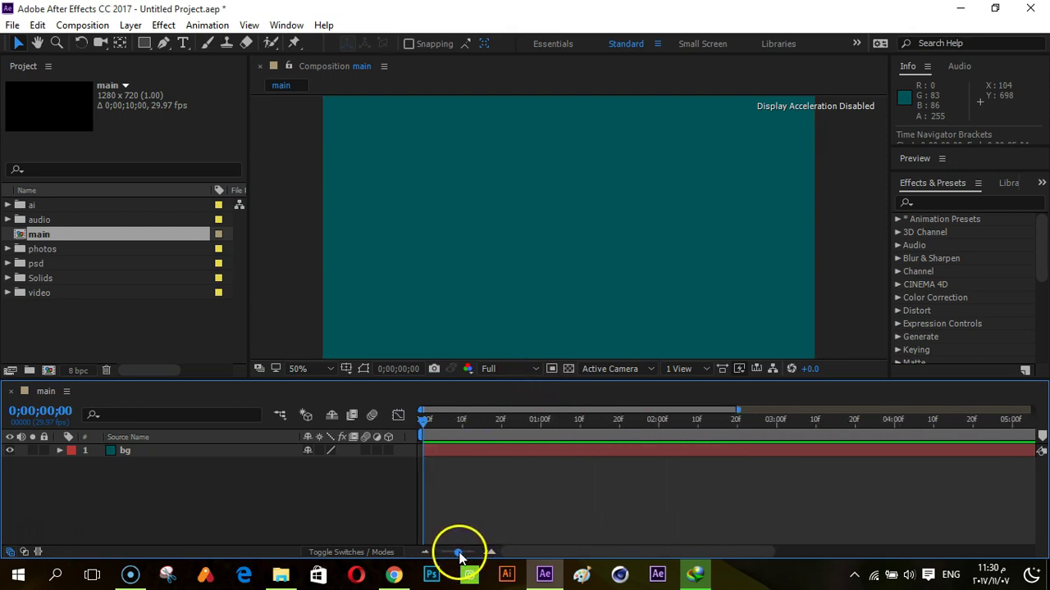
click(25, 553)
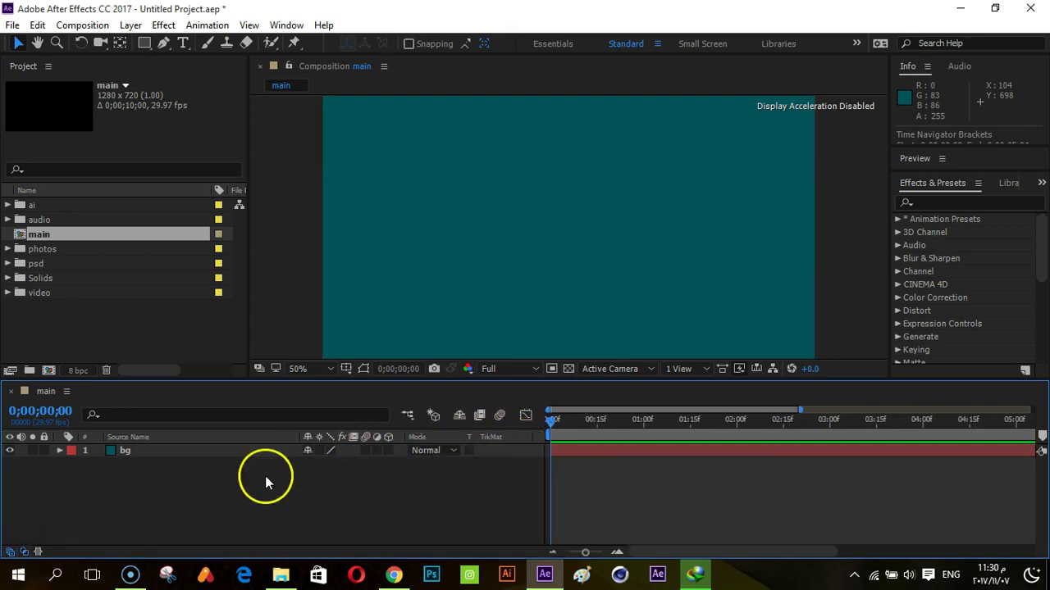
click(24, 553)
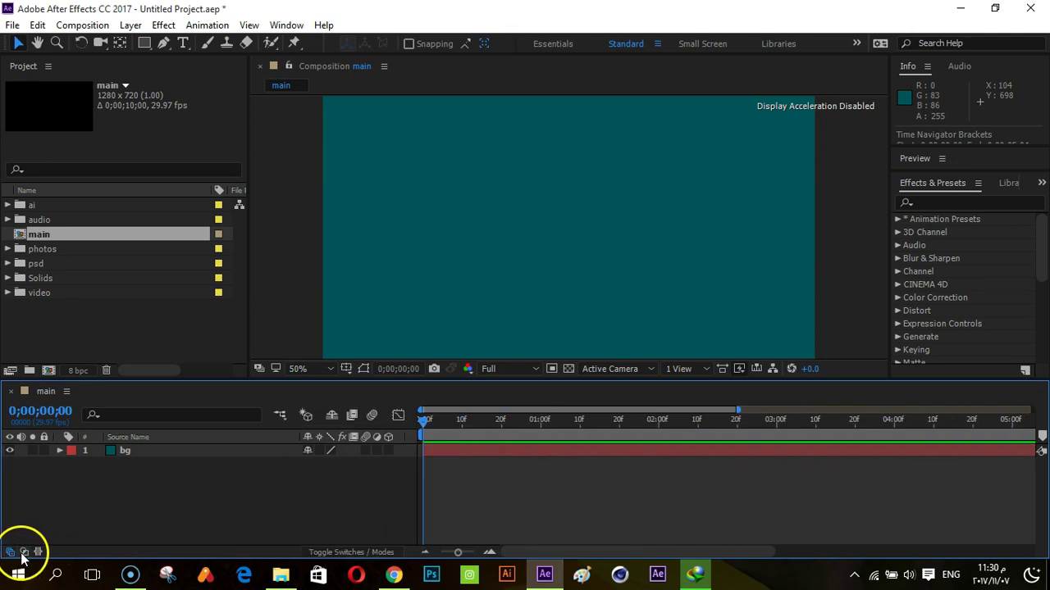
click(12, 553)
click(11, 552)
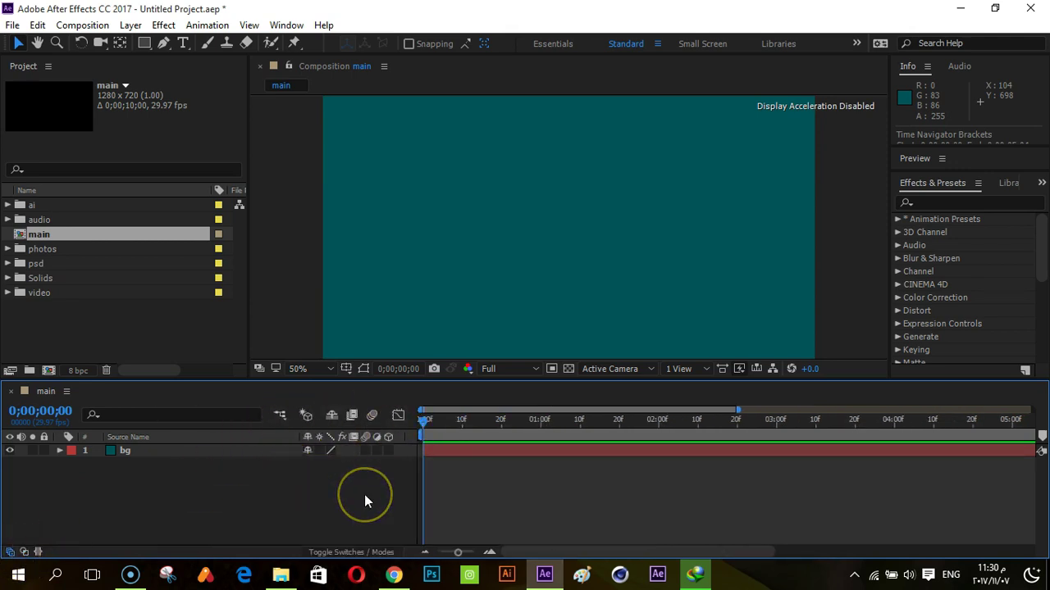
key(F4)
key(F4)
click(549, 420)
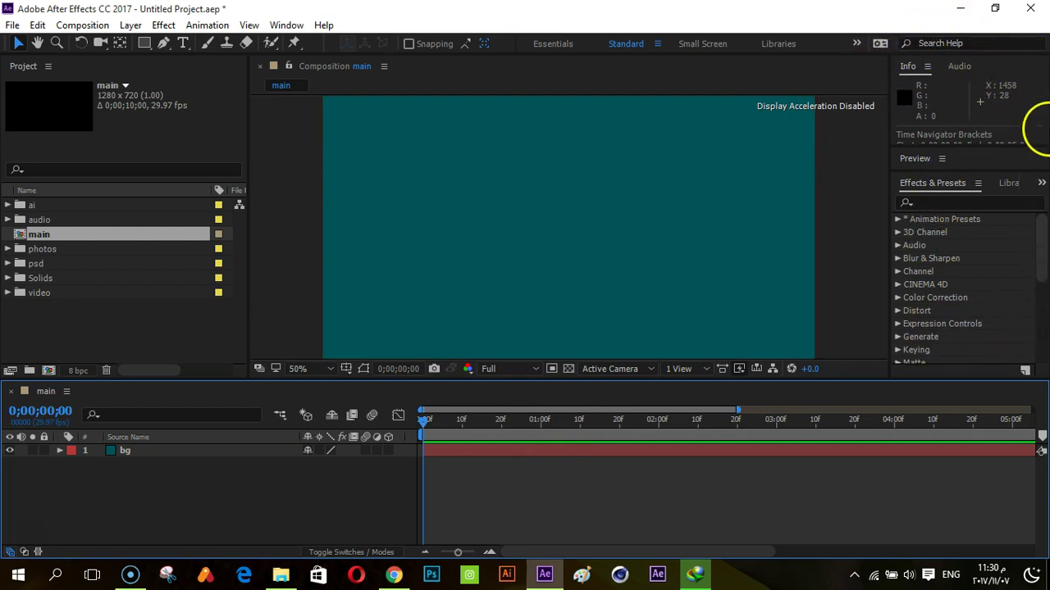
- Close the Info and Audio panels
click(288, 25)
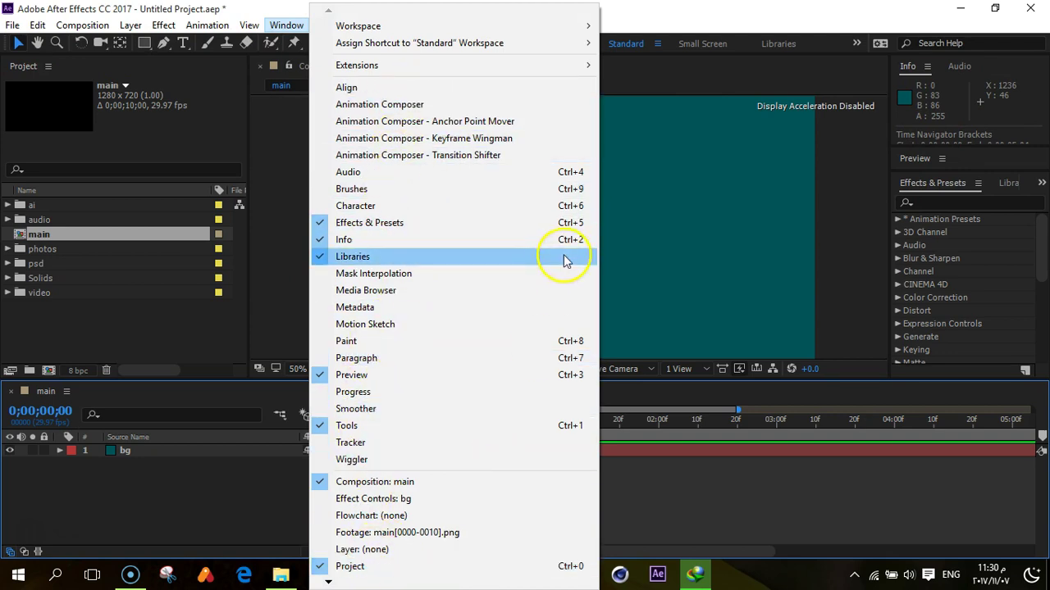
click(647, 45)
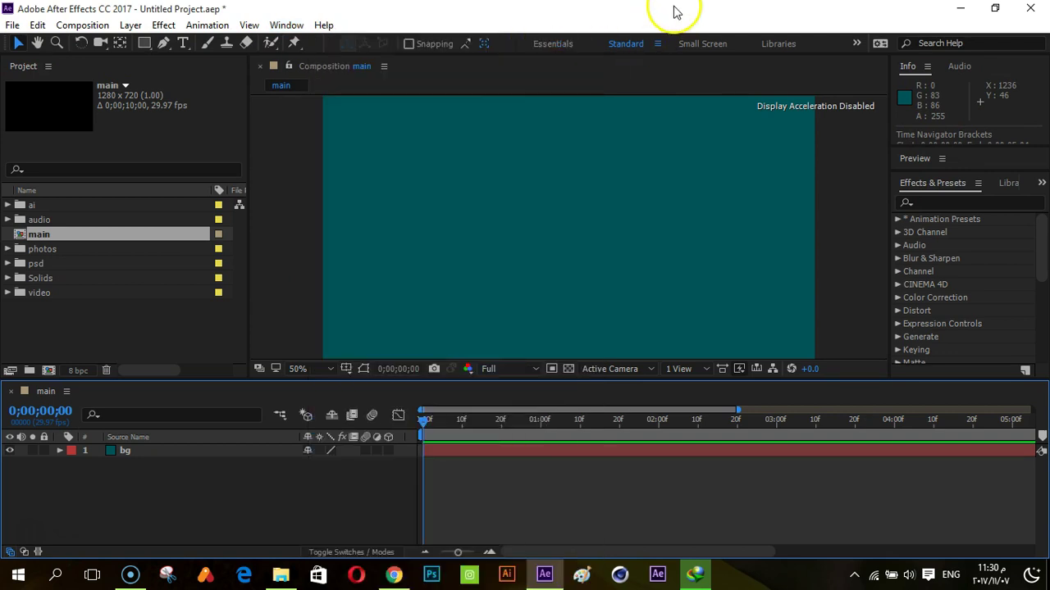
right_click(911, 69)
click(886, 23)
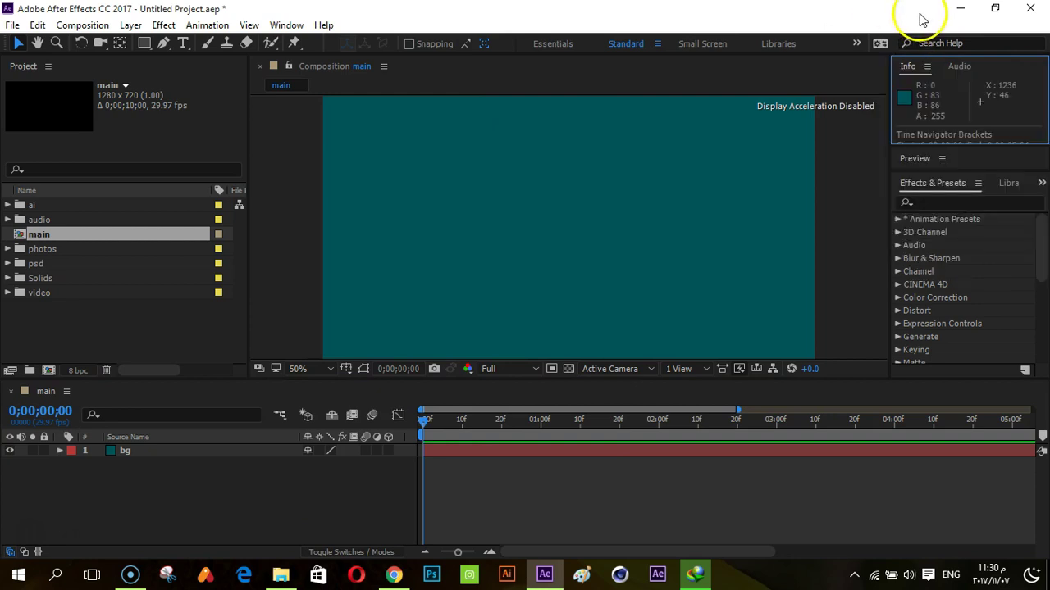
right_click(914, 72)
click(912, 77)
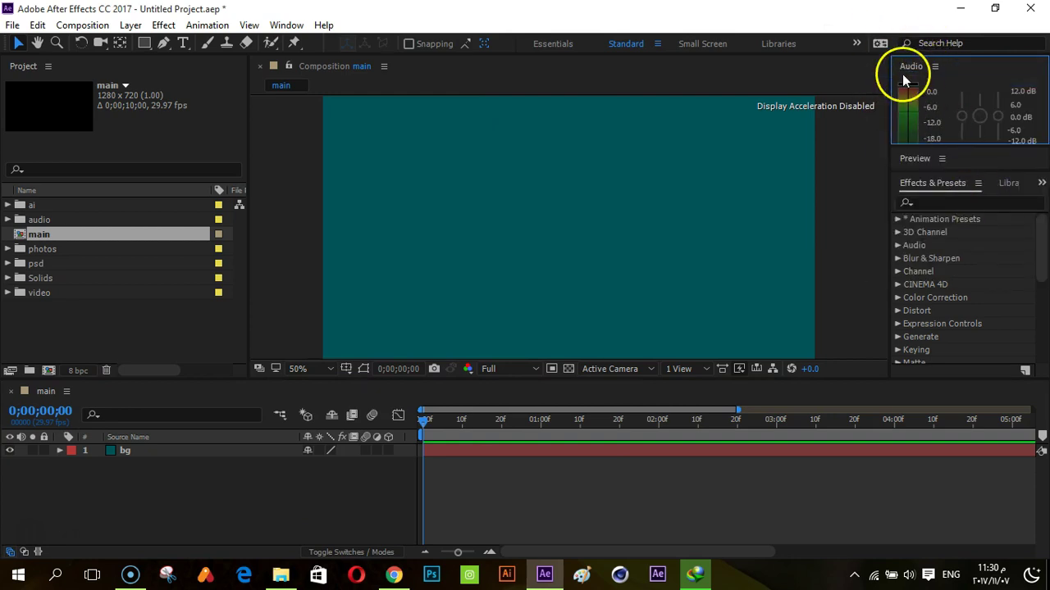
right_click(917, 76)
click(915, 78)
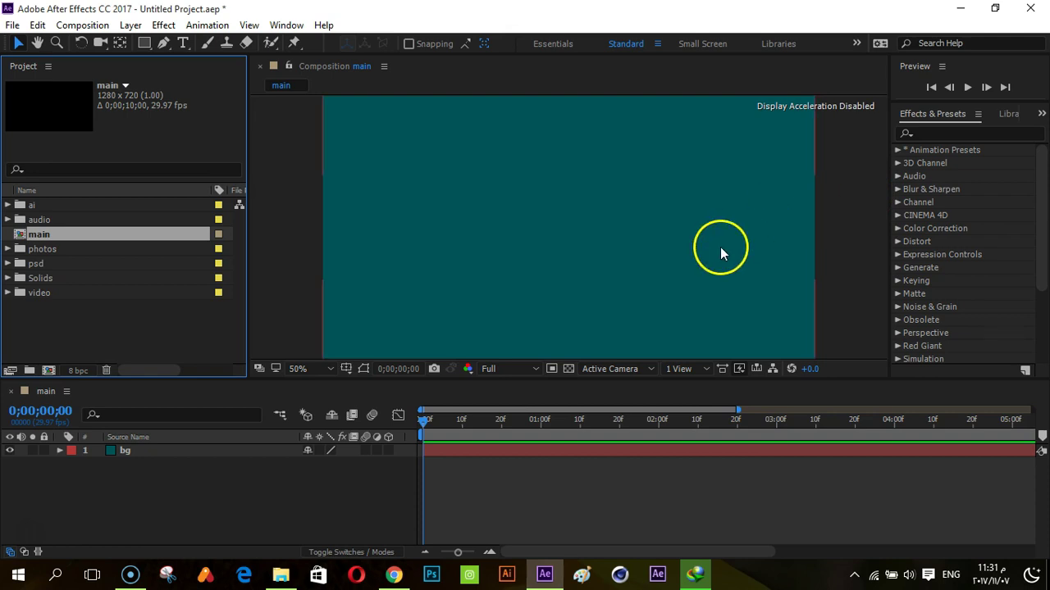
- Close the Preview and Libraries panels so Effects & Presets fills the column
right_click(930, 68)
click(926, 79)
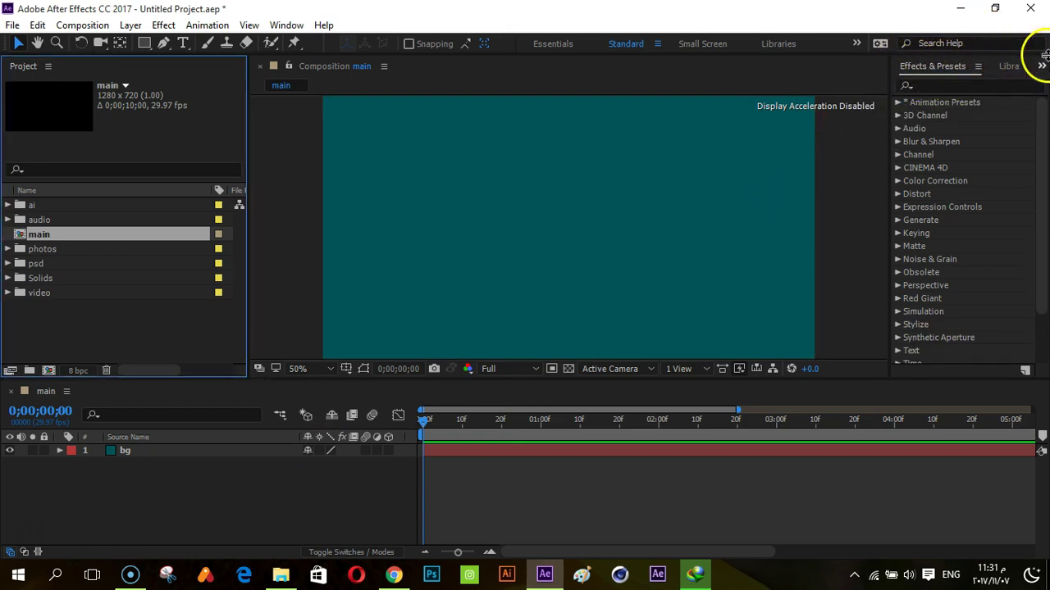
click(1019, 69)
click(1020, 69)
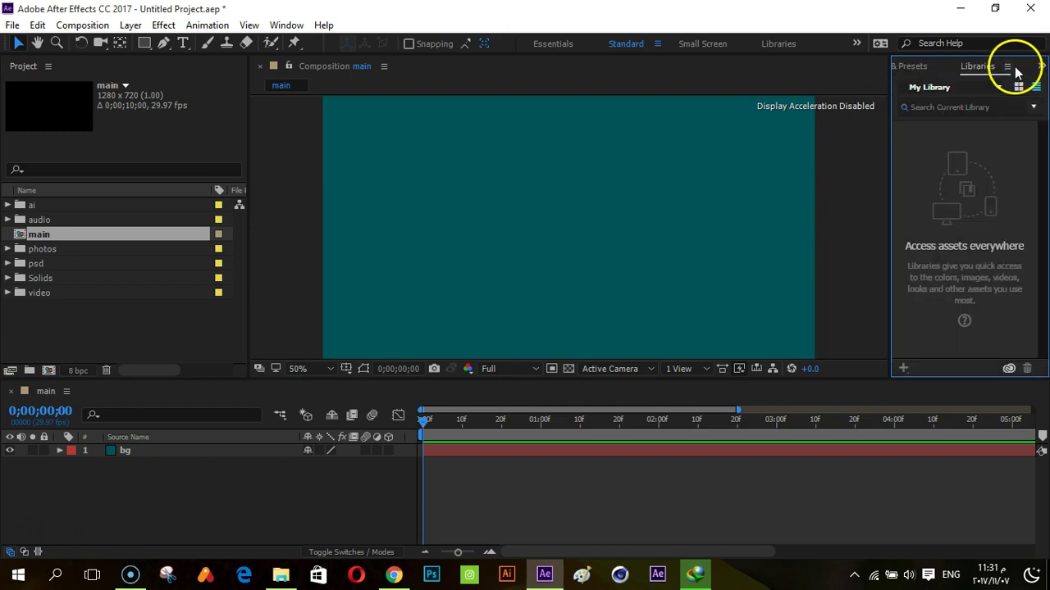
right_click(974, 74)
click(927, 77)
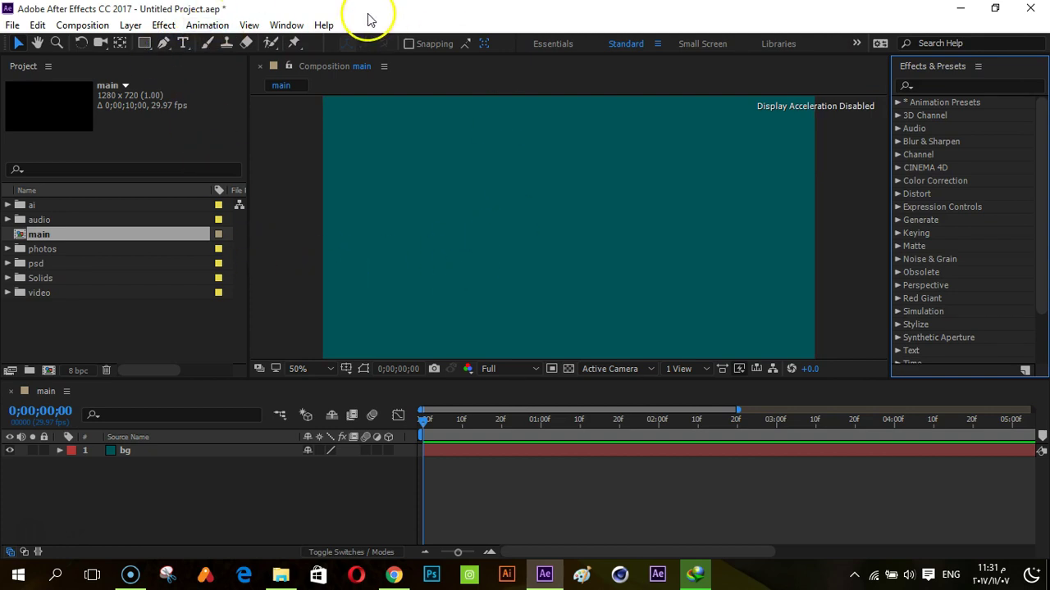
click(288, 25)
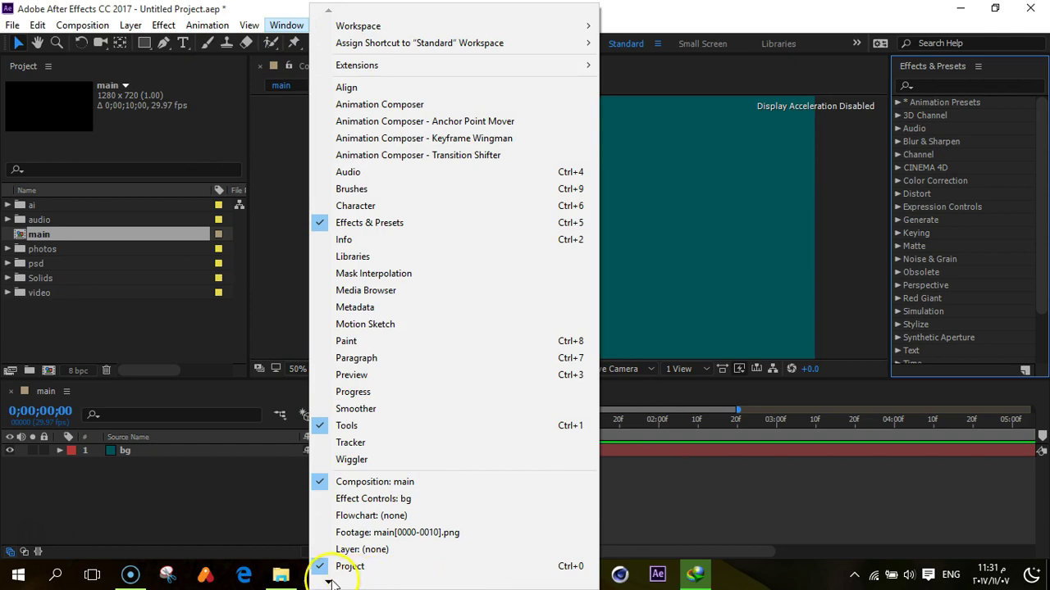
- Open the ArabicText.jsx panel and dock it among the lower panels
mouse_move(329, 583)
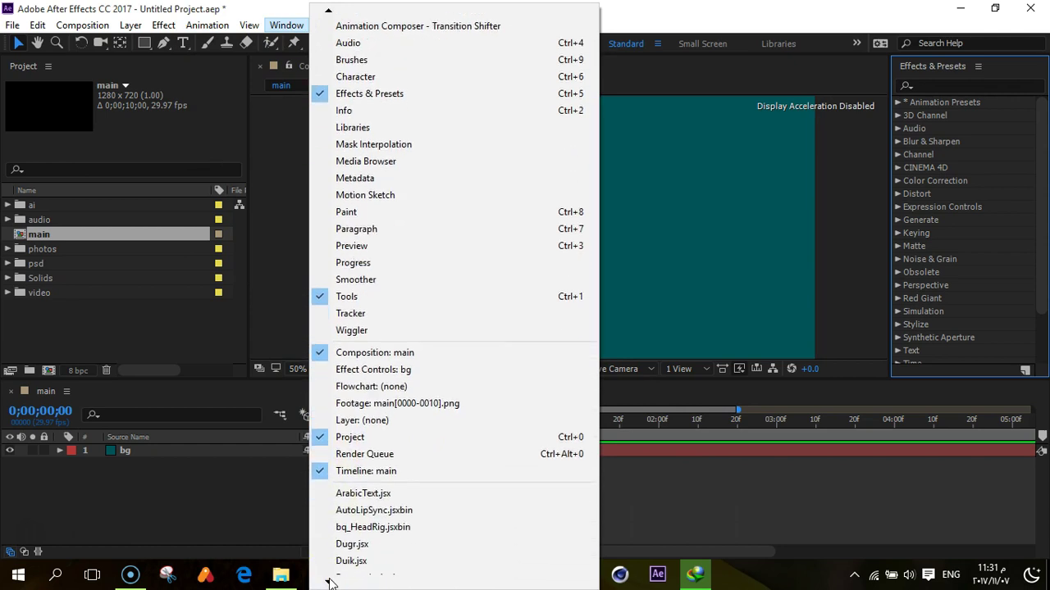
click(355, 425)
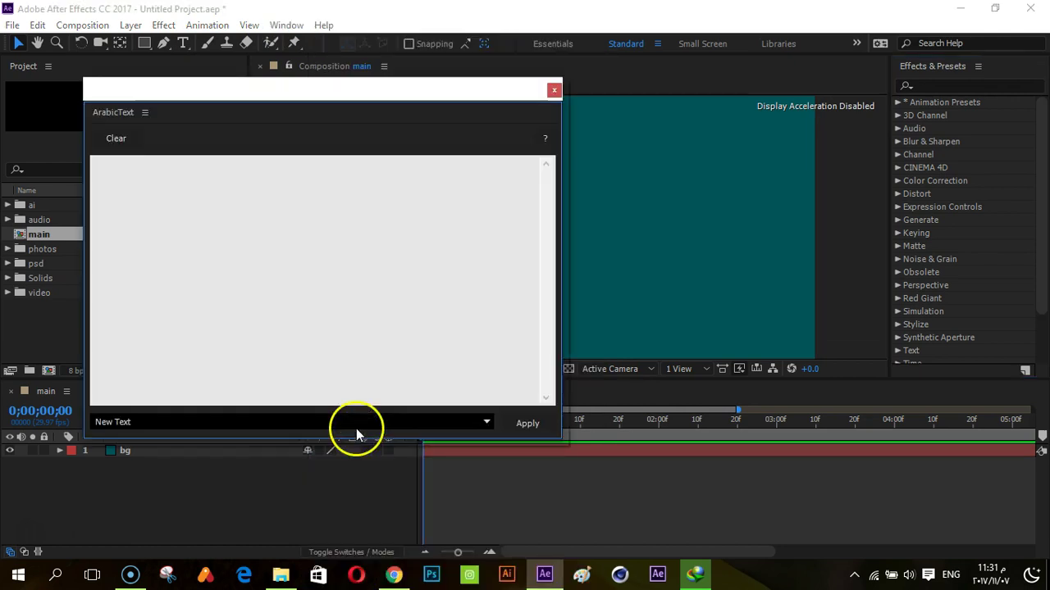
mouse_move(113, 112)
mouse_down()
mouse_move(999, 410)
mouse_move(907, 402)
mouse_up()
drag(24, 401, 737, 406)
drag(1005, 397, 899, 405)
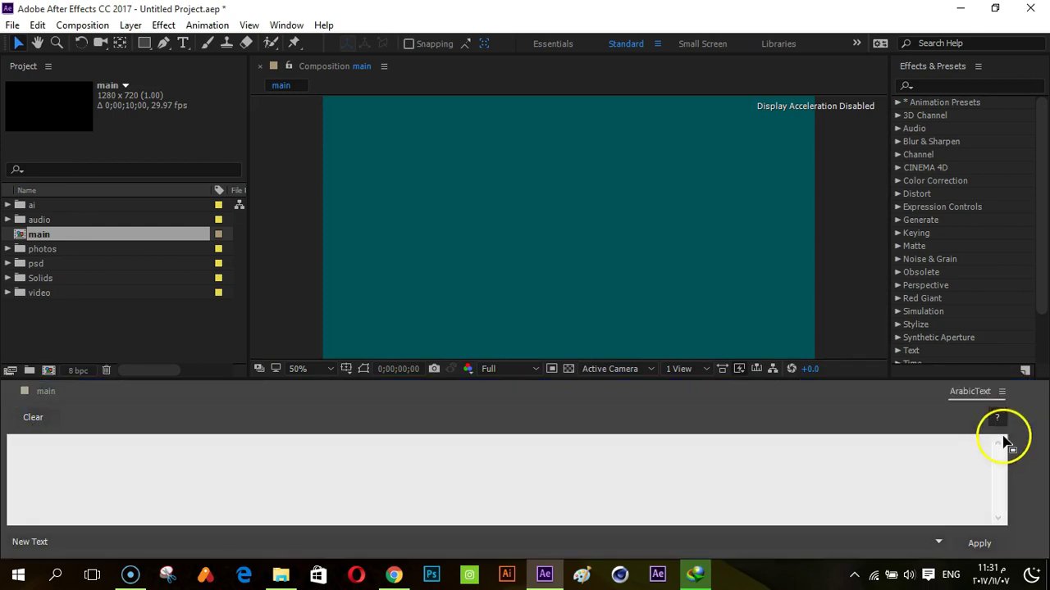
drag(899, 405, 955, 401)
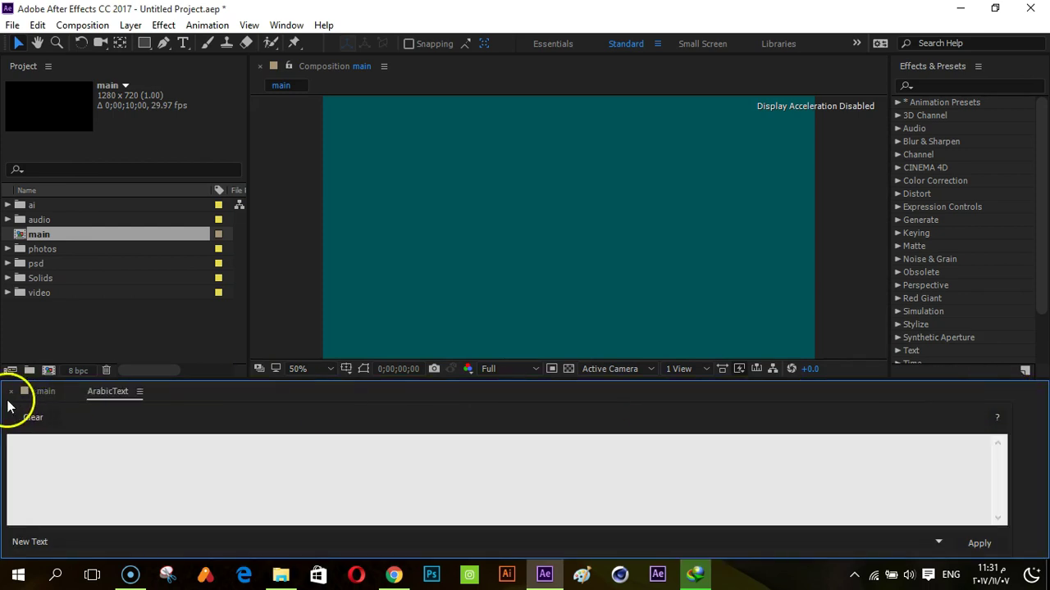
- Float the ArabicText panel, dock it right of the Timeline, and narrow it
right_click(129, 393)
click(243, 419)
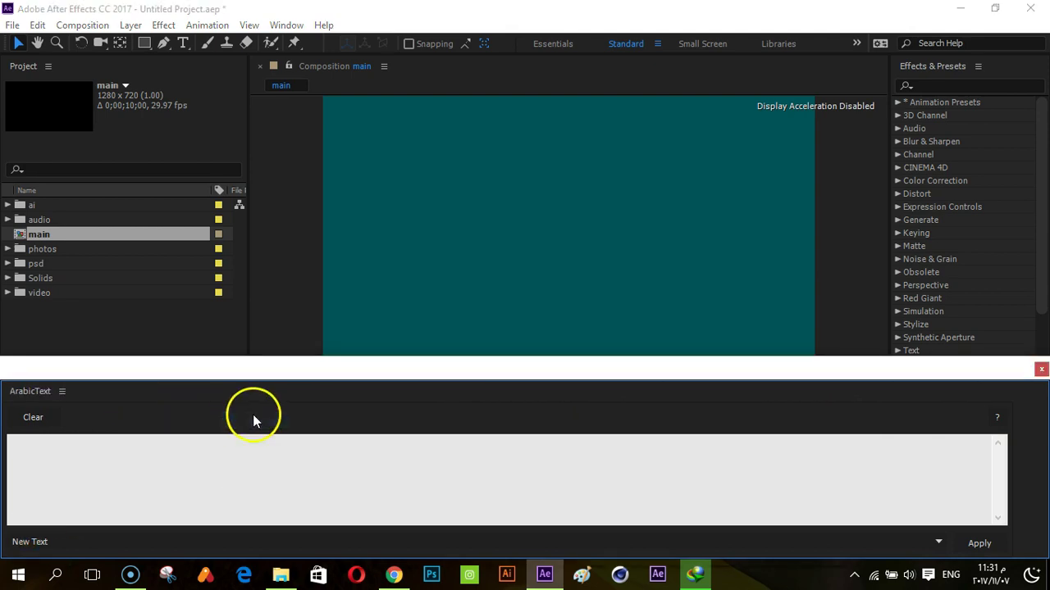
mouse_move(42, 394)
mouse_down()
mouse_move(507, 410)
mouse_move(1032, 471)
mouse_up()
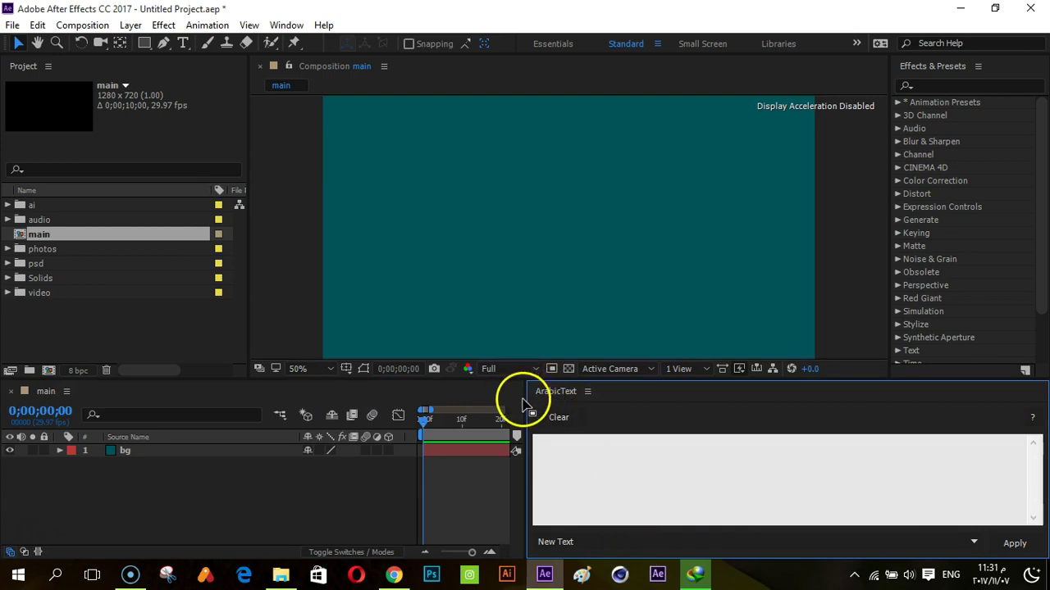
drag(525, 400, 888, 424)
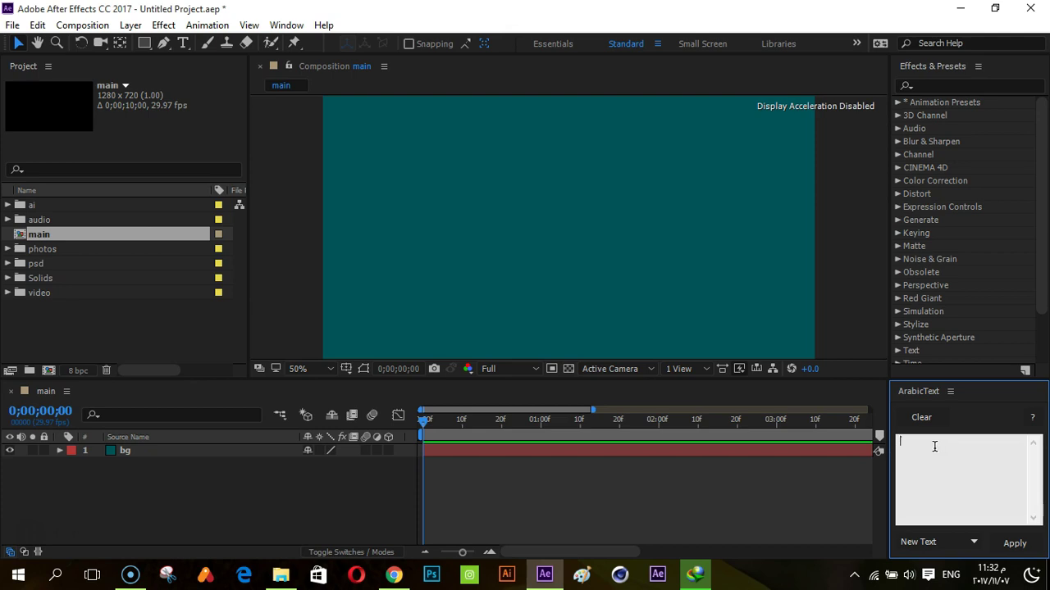
click(918, 449)
- Browse to C:\Program Files\Adobe\Adobe After Effects CC 2017\Support Files in File Explorer
click(958, 7)
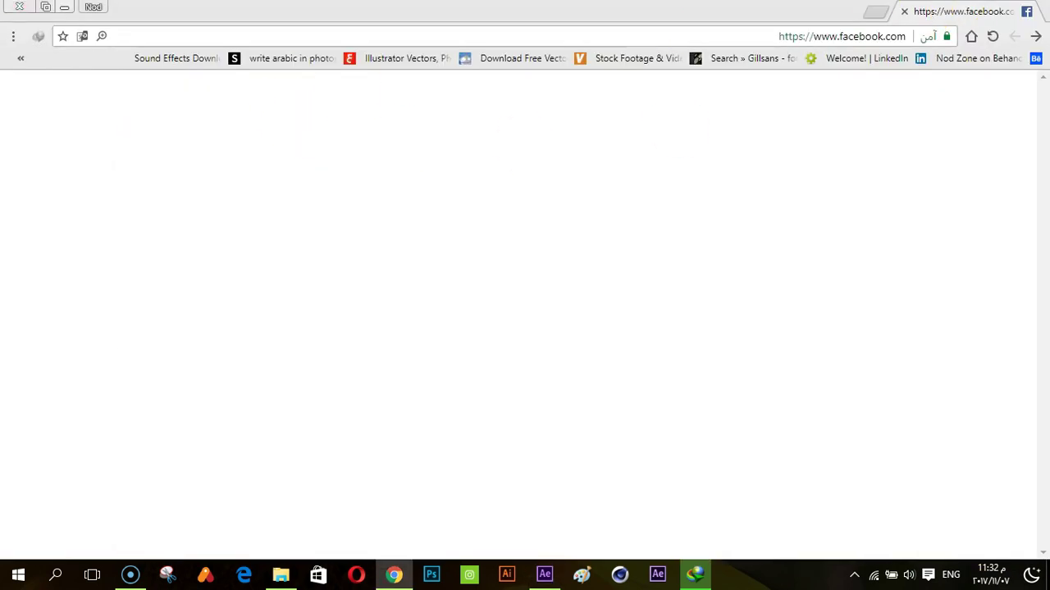
click(64, 7)
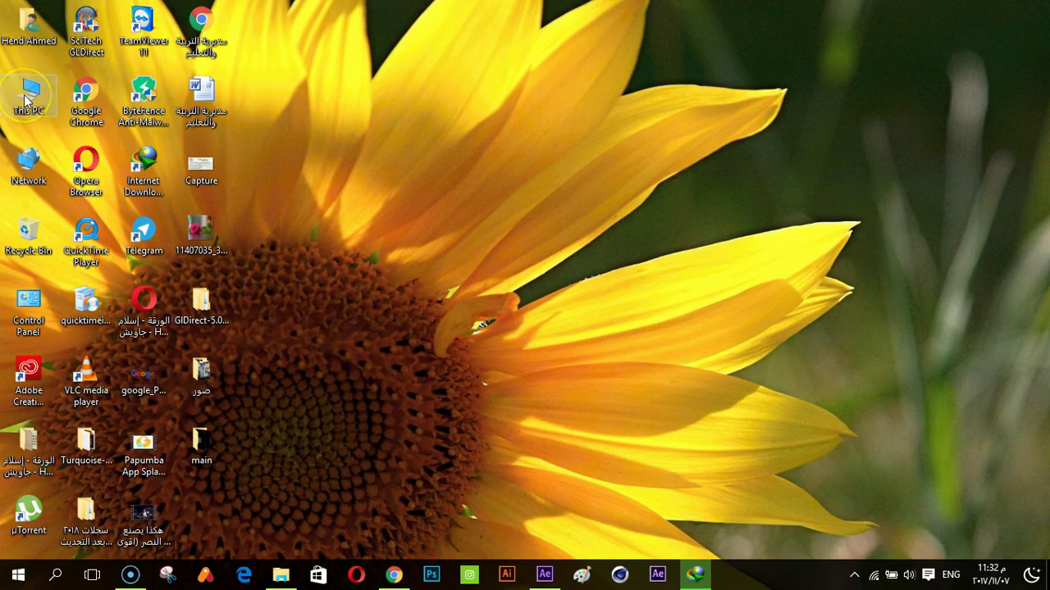
double_click(27, 99)
double_click(343, 223)
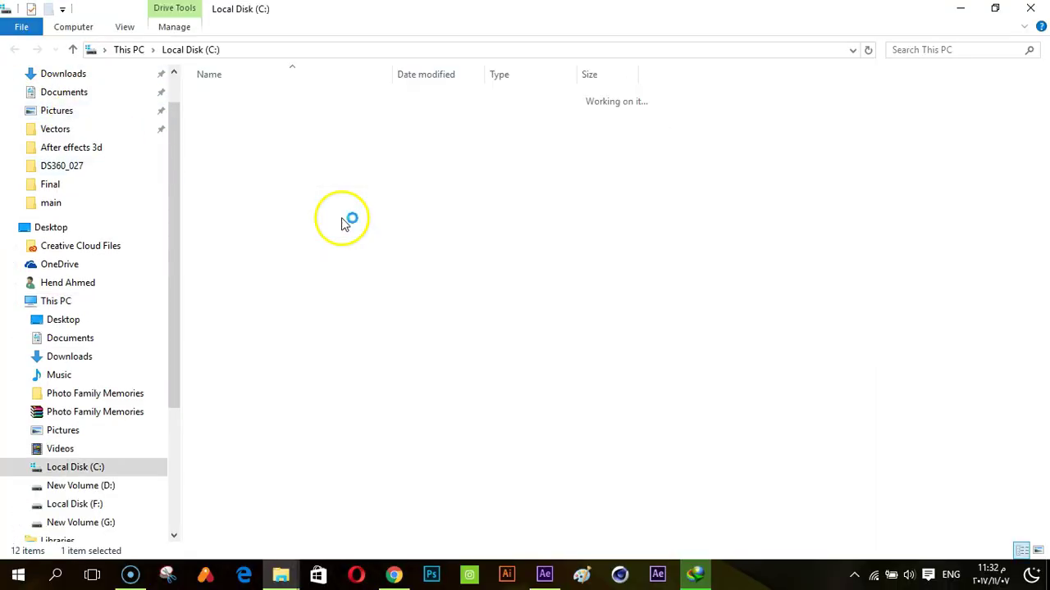
double_click(246, 245)
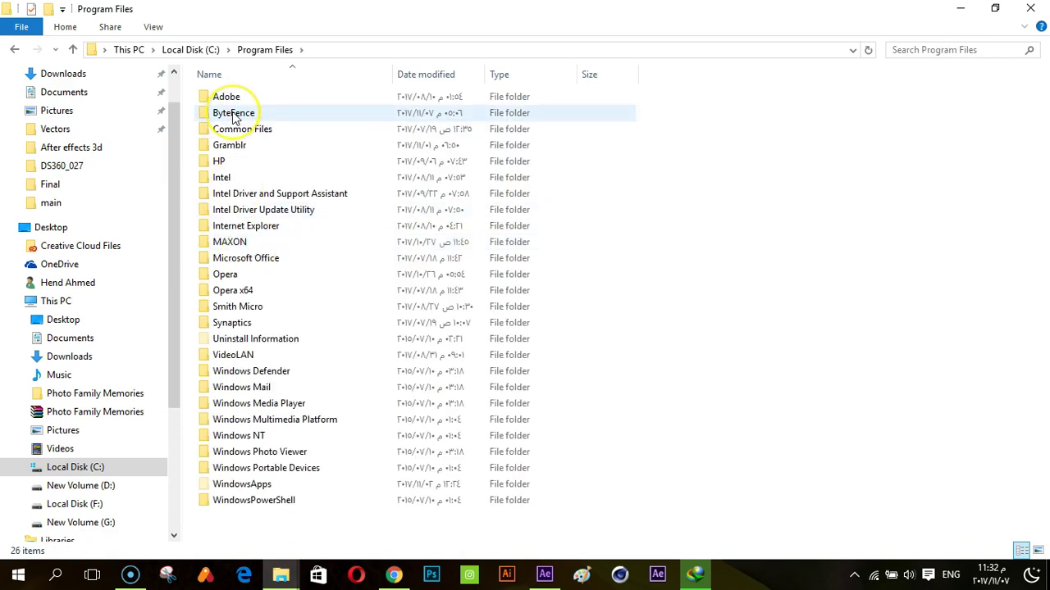
double_click(233, 98)
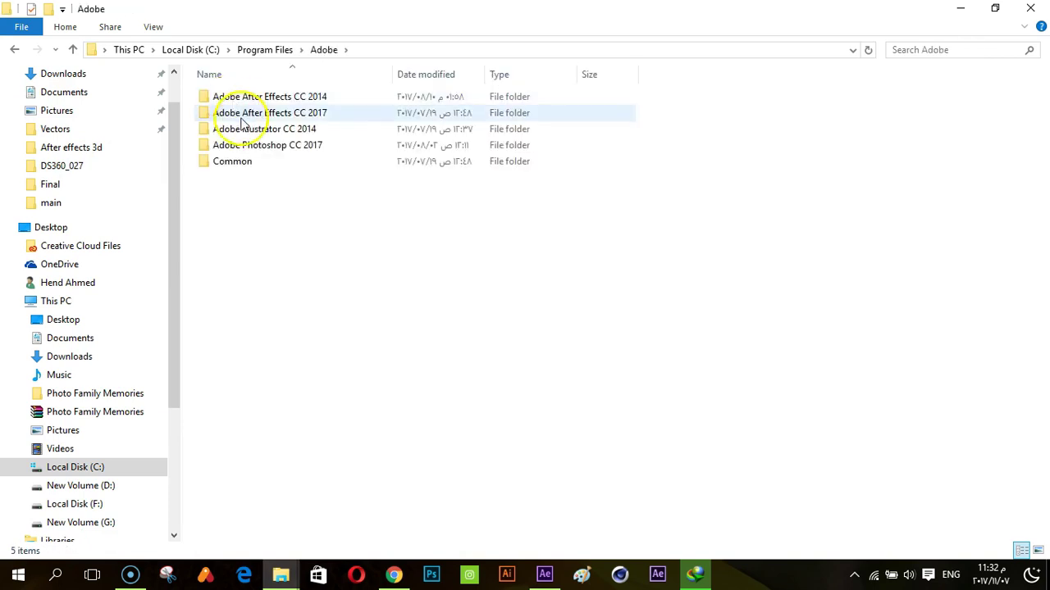
double_click(242, 113)
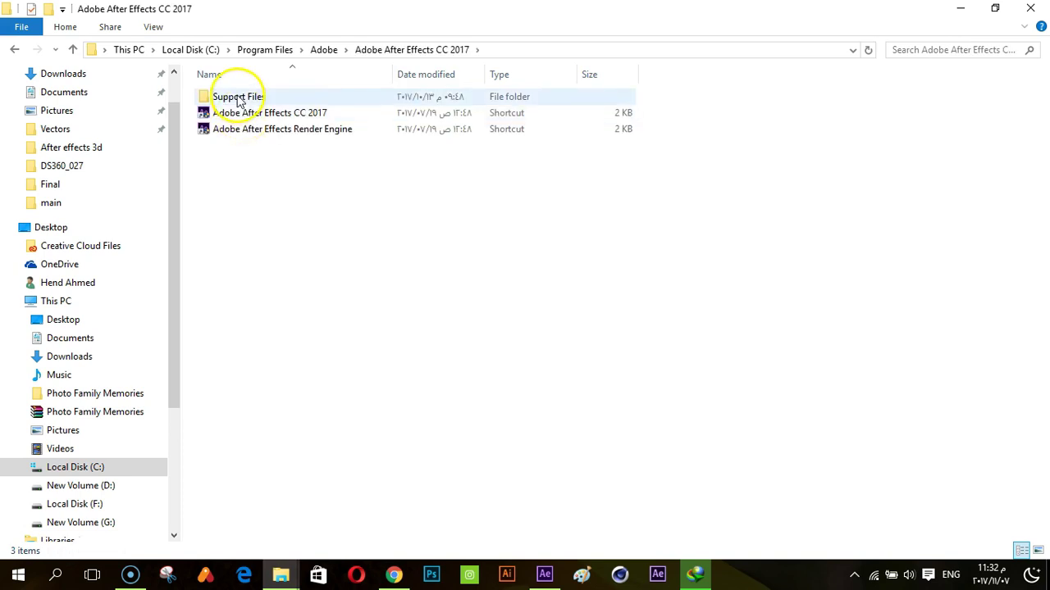
double_click(236, 98)
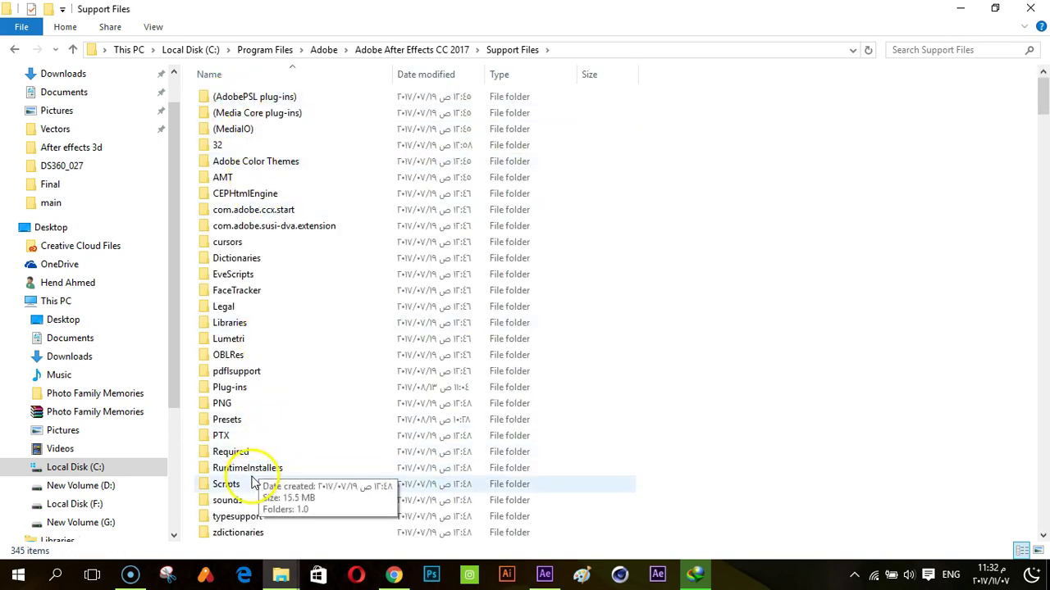
- View Scripts > ScriptUI Panels, then the Plug-ins folder, and close Explorer
click(237, 487)
double_click(236, 488)
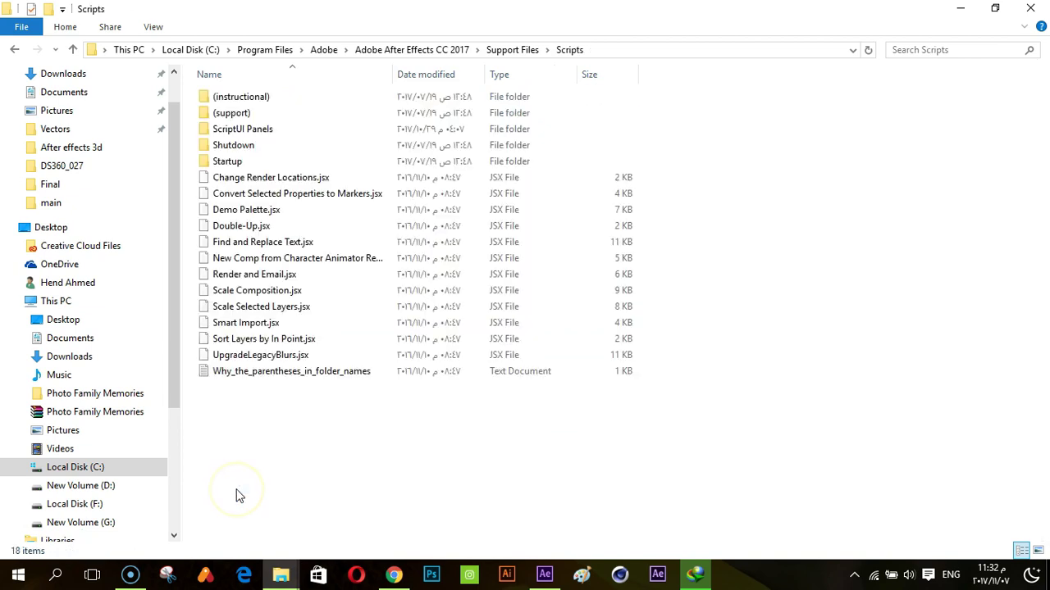
double_click(230, 133)
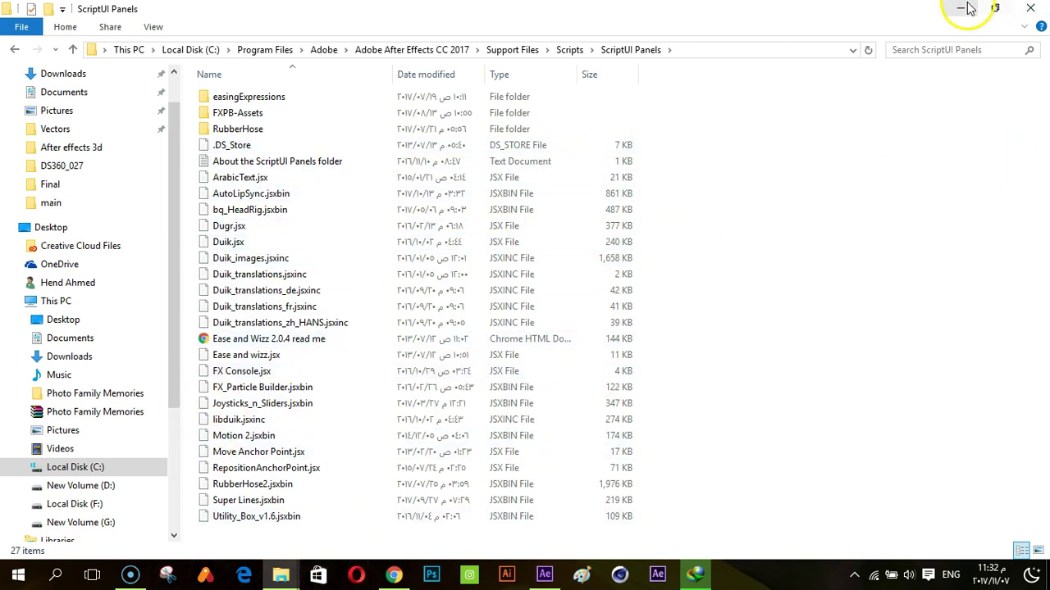
click(570, 49)
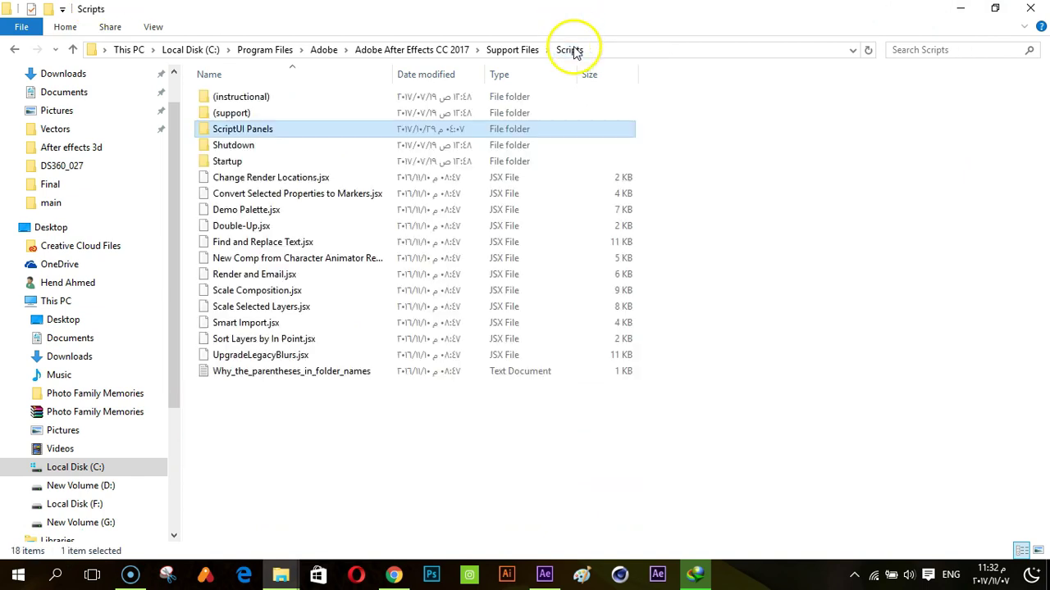
click(495, 52)
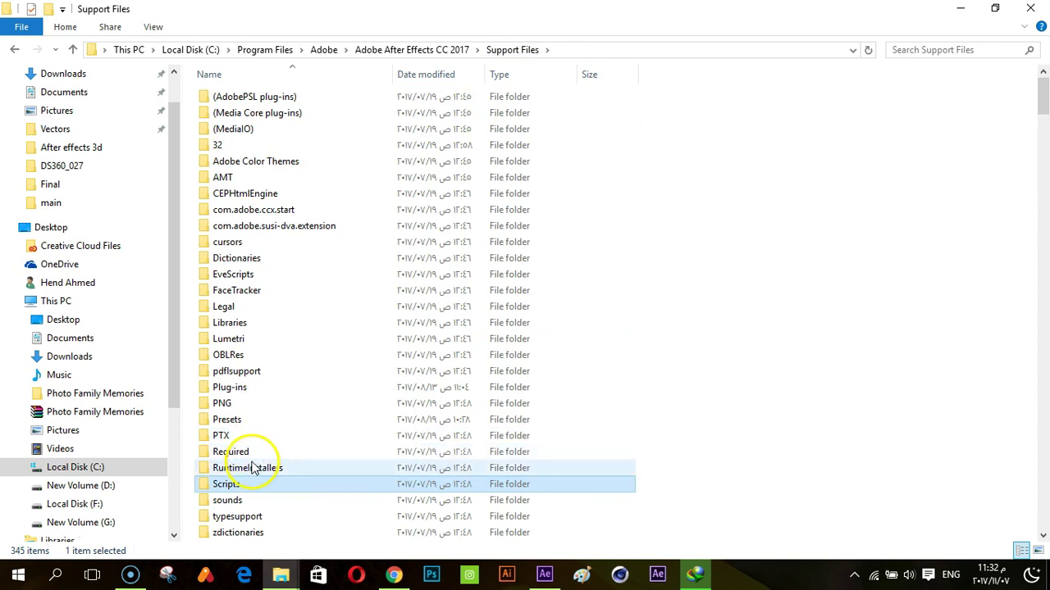
double_click(250, 390)
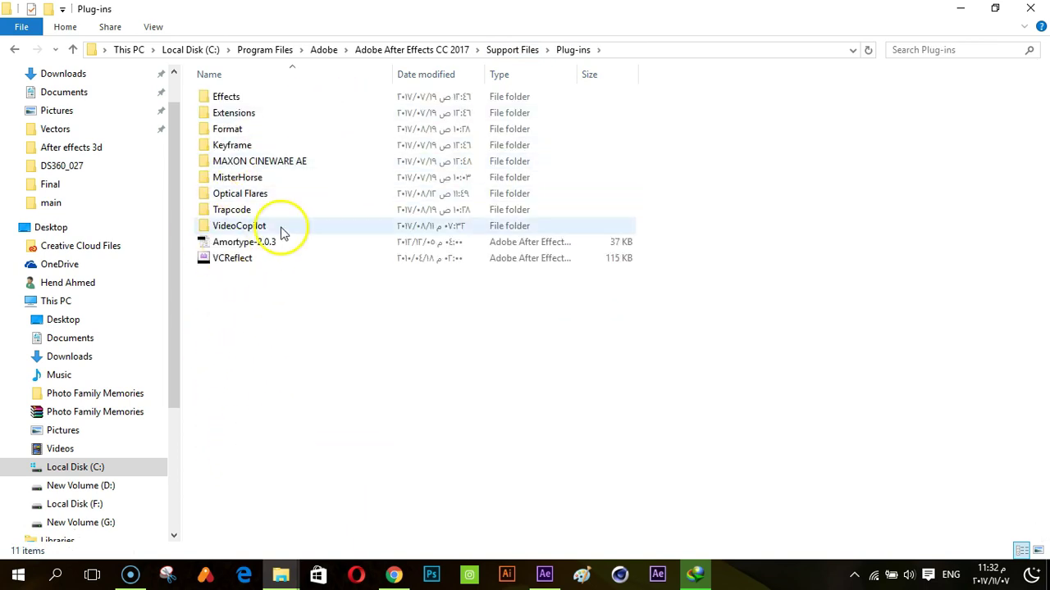
click(1030, 10)
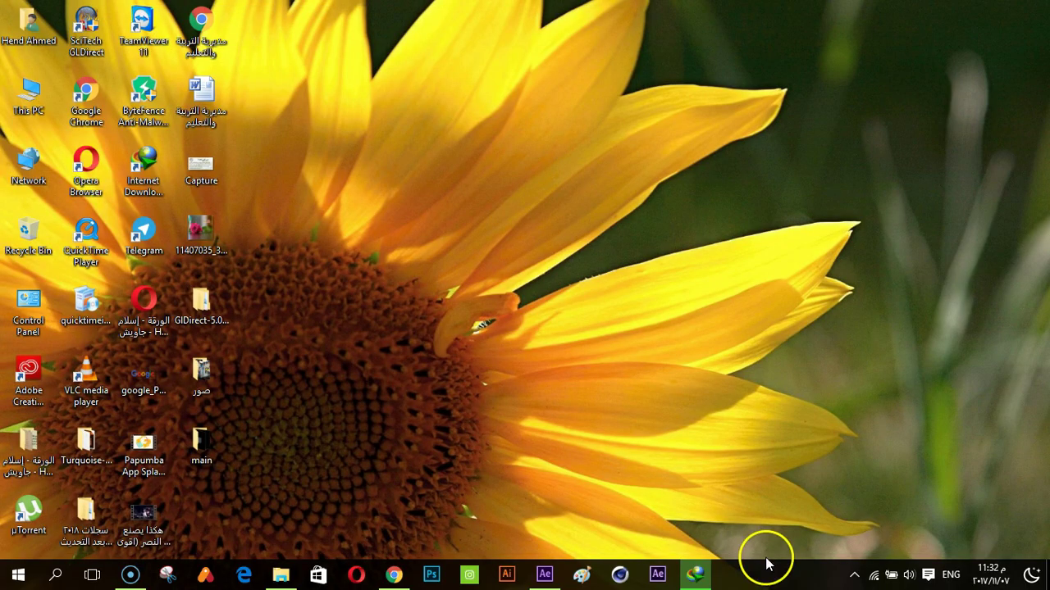
- Enter بسم الله in the ArabicText panel and apply it as a text layer in main
click(541, 575)
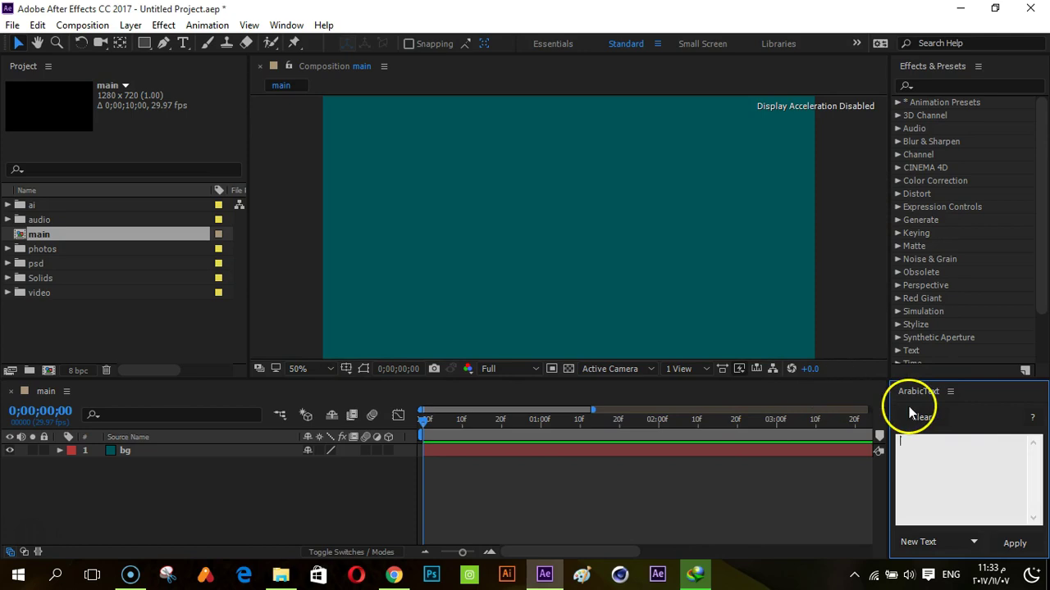
click(958, 454)
text(بسم الله)
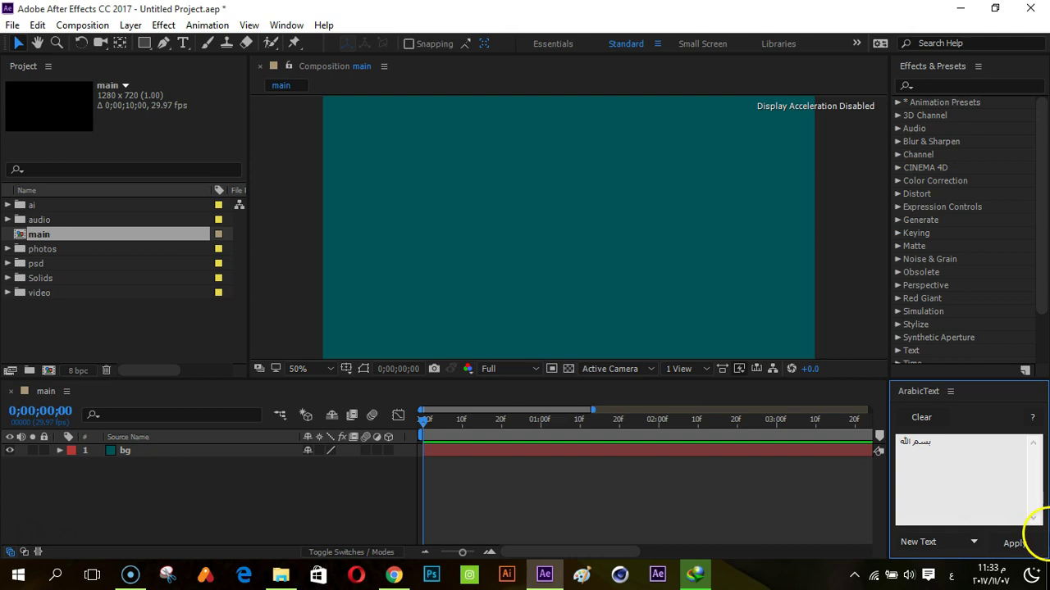
click(1013, 543)
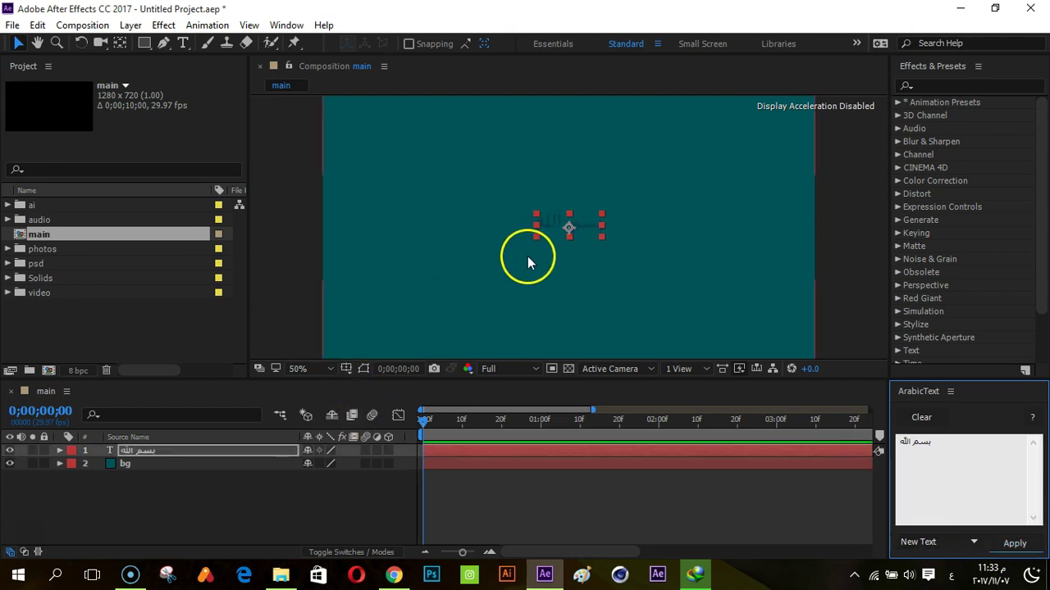
click(152, 452)
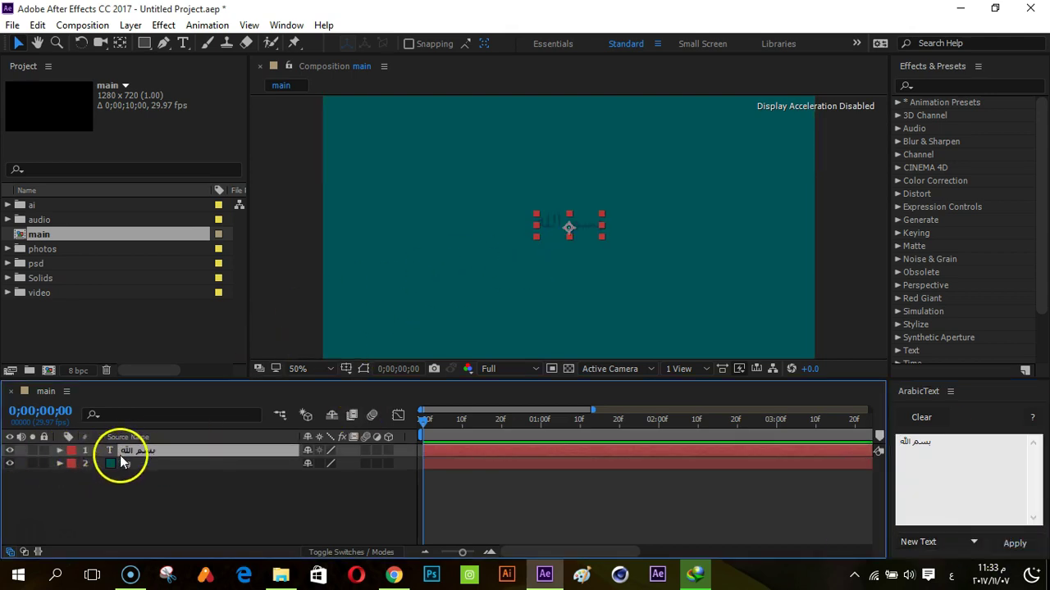
key(Return)
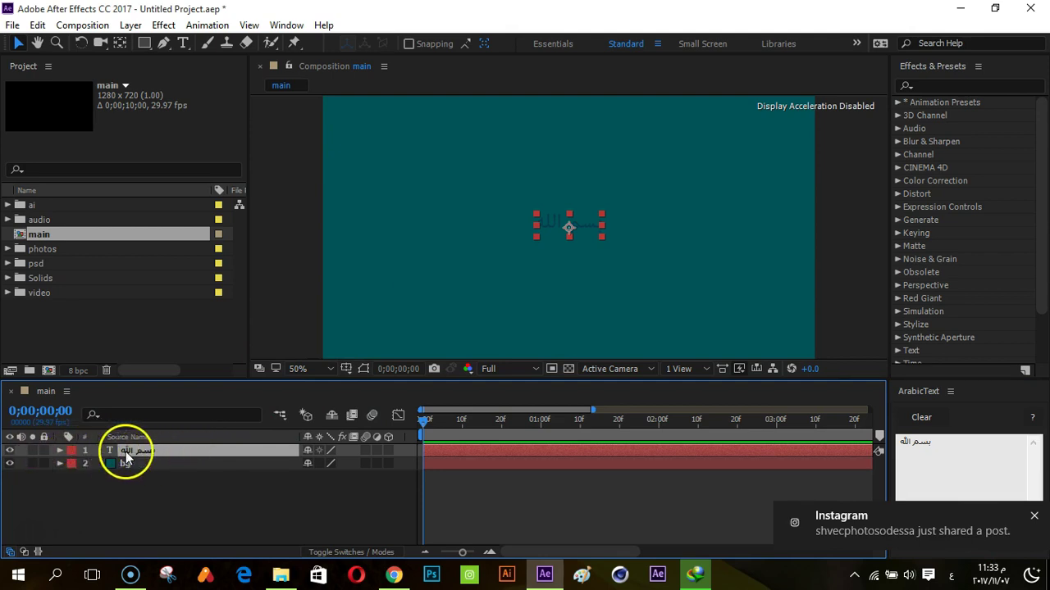
click(1034, 517)
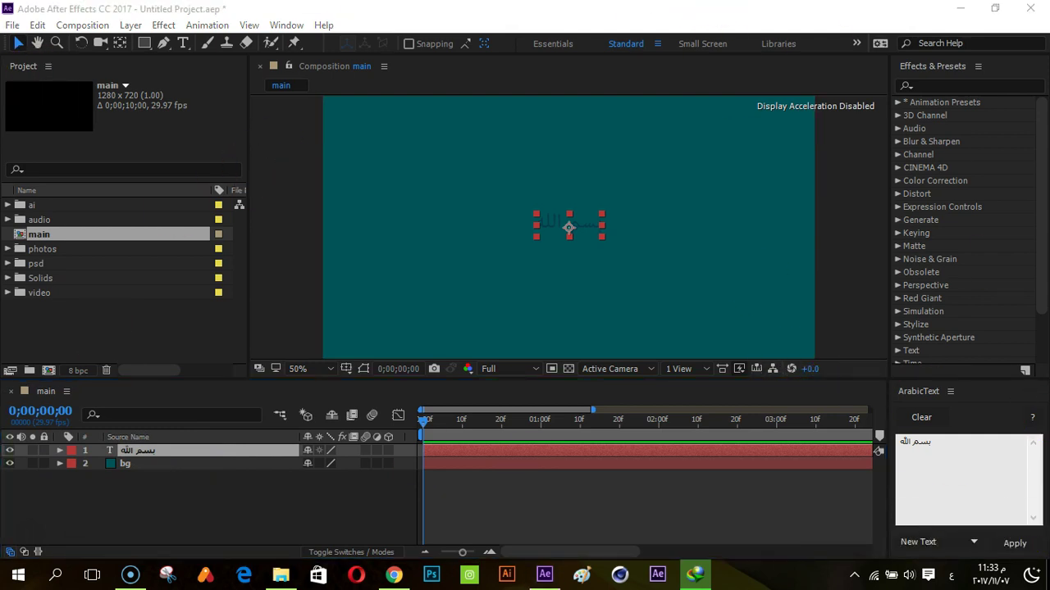
- Open the Align panel and dock it beside the Composition viewer
click(285, 26)
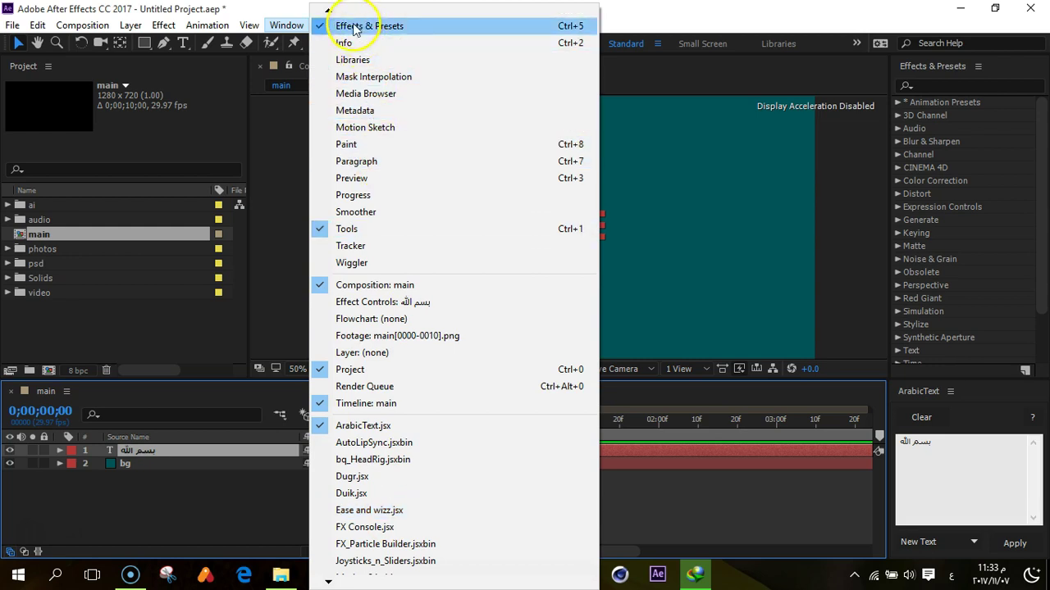
mouse_move(328, 14)
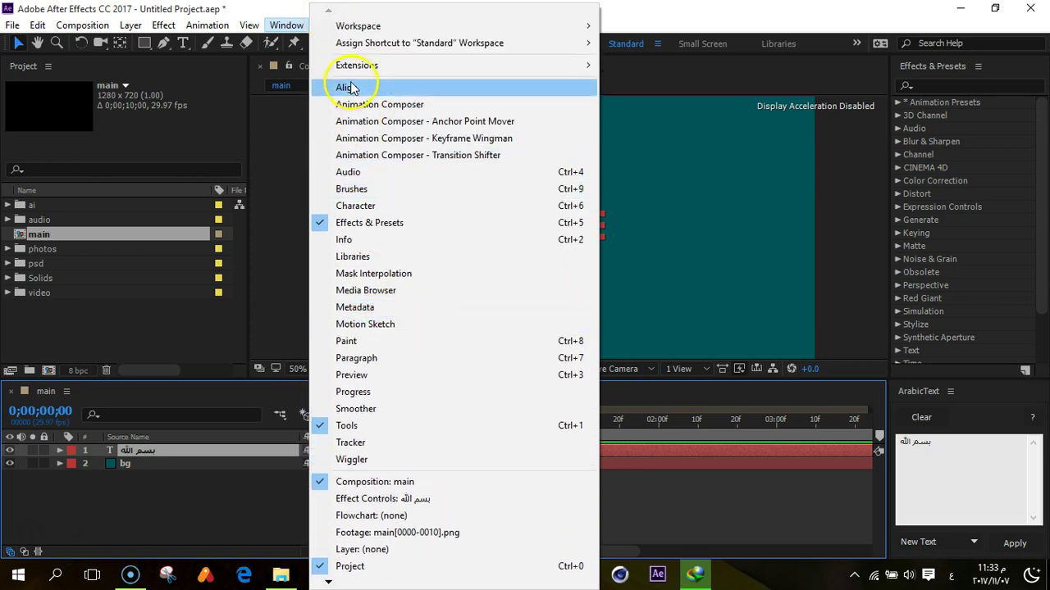
click(324, 86)
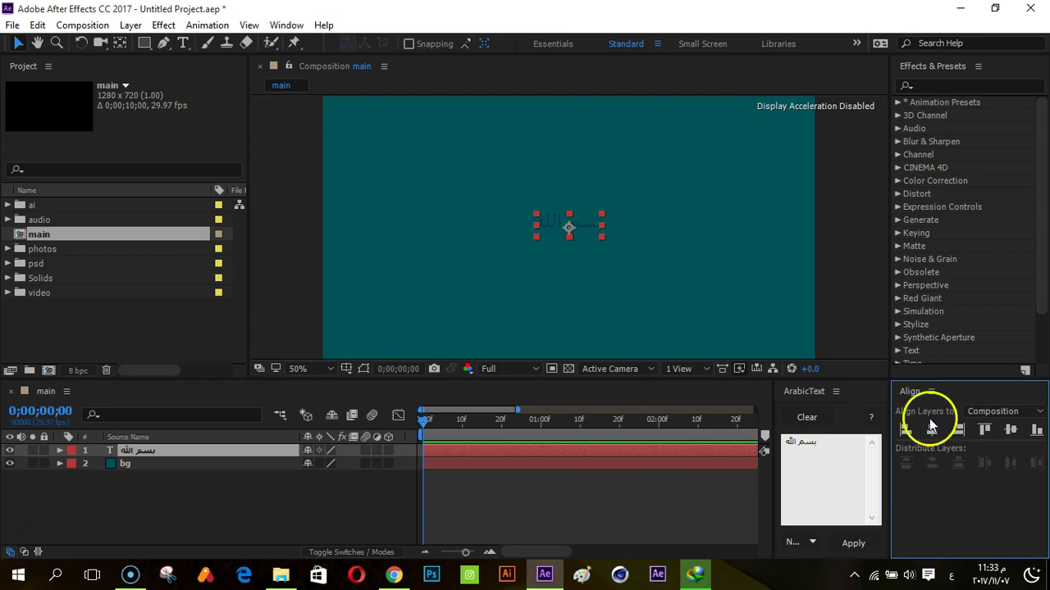
mouse_move(908, 387)
mouse_down()
mouse_move(849, 244)
mouse_move(864, 193)
mouse_up()
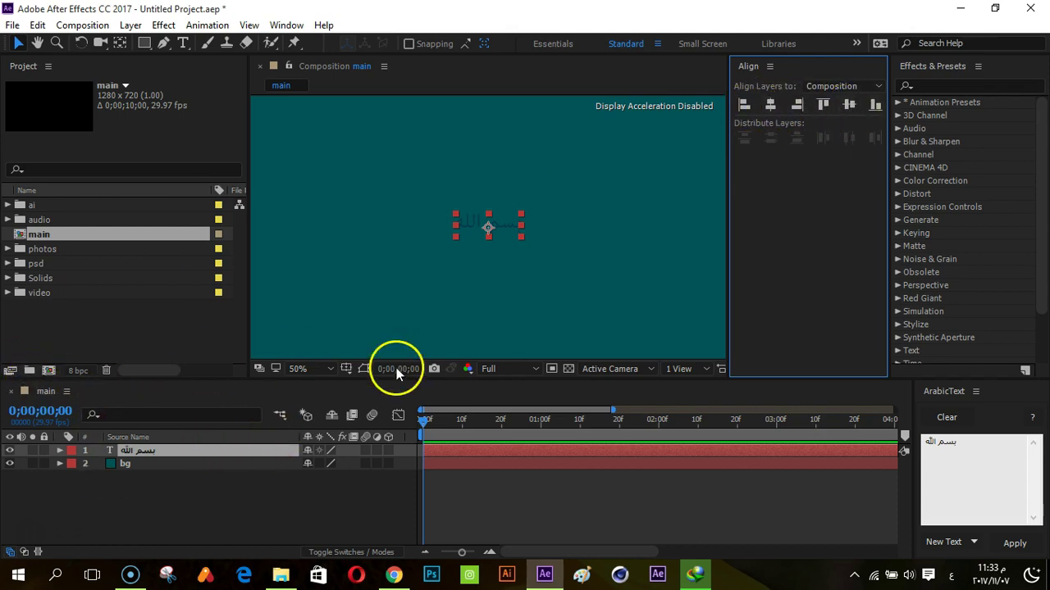
- Align the بسم الله layer left, then centre it horizontally in the composition
click(744, 105)
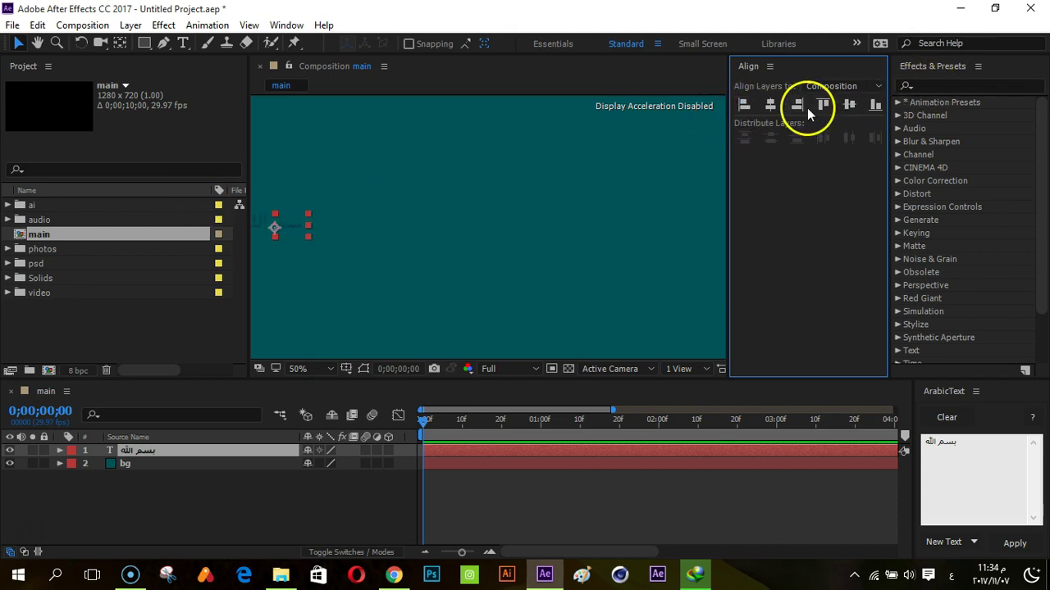
click(771, 104)
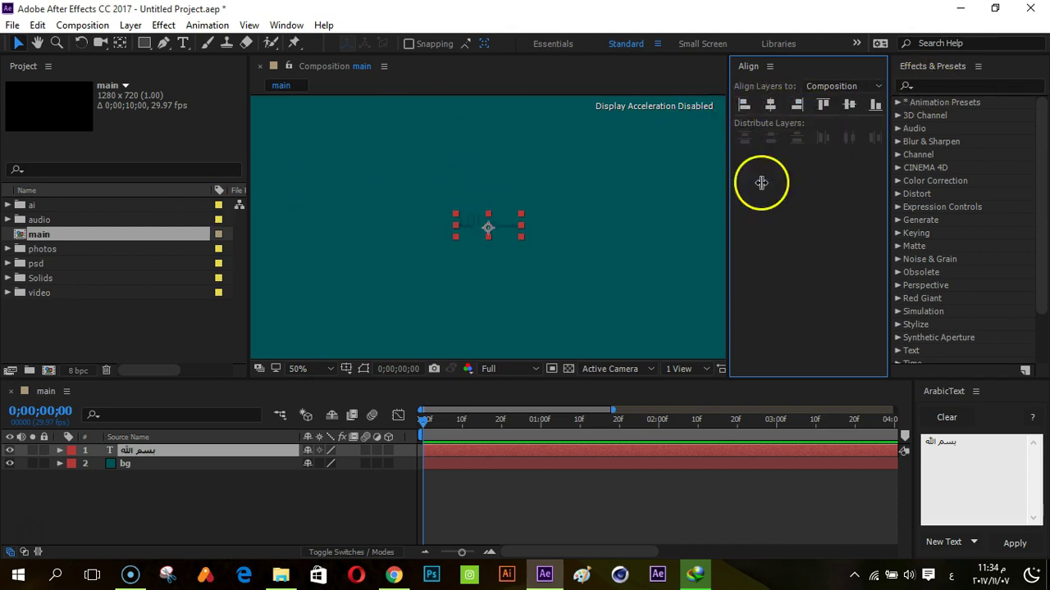
click(289, 26)
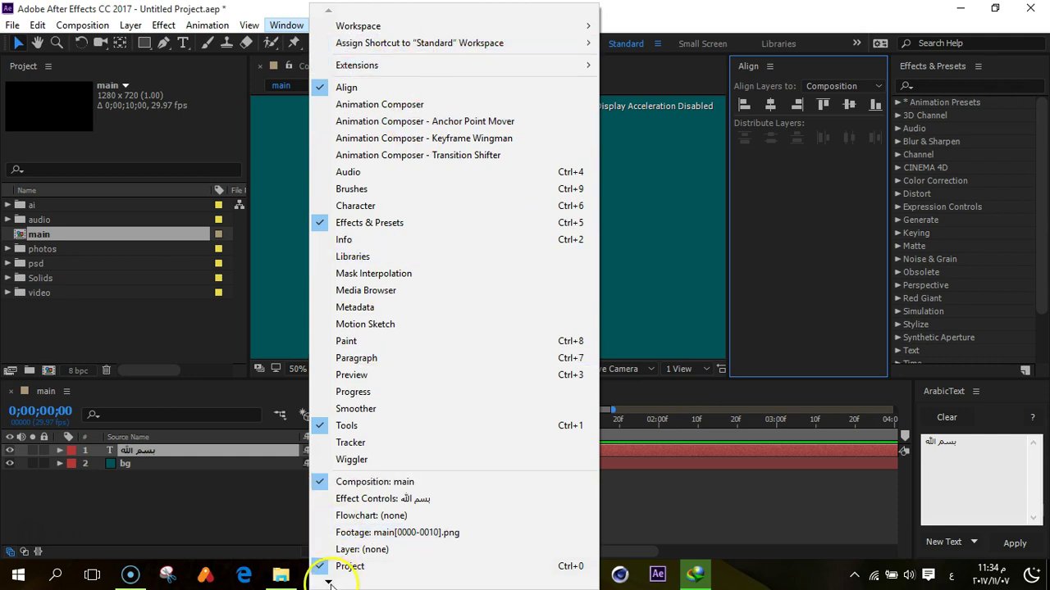
mouse_move(329, 583)
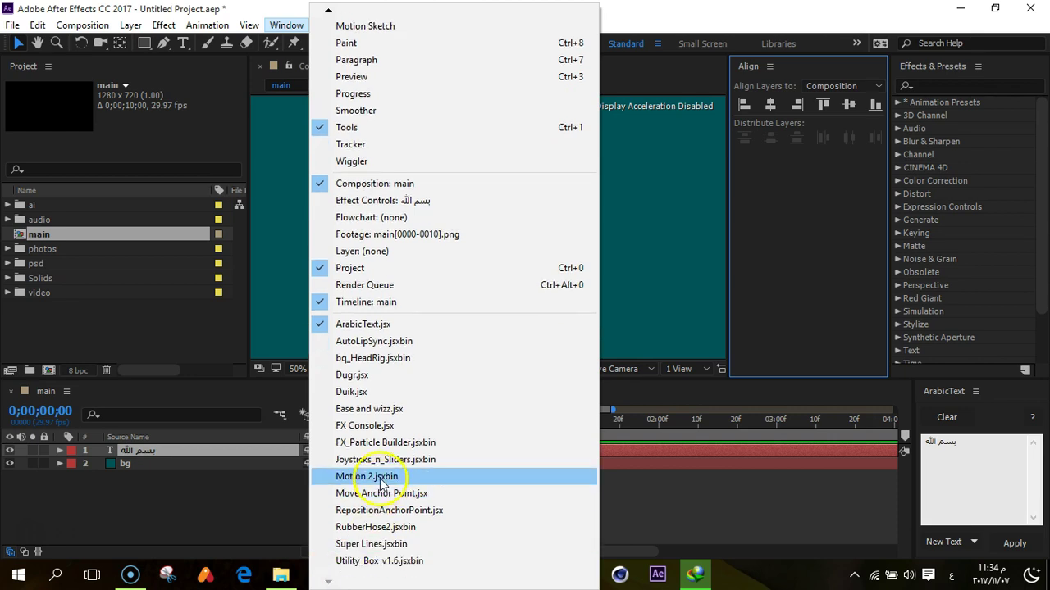
- Dock Motion 2.jsxbin on the right and RepositionAnchorPoint.jsx beneath the Align panel
click(359, 476)
mouse_move(110, 120)
mouse_down()
mouse_move(1016, 87)
mouse_move(1009, 76)
mouse_up()
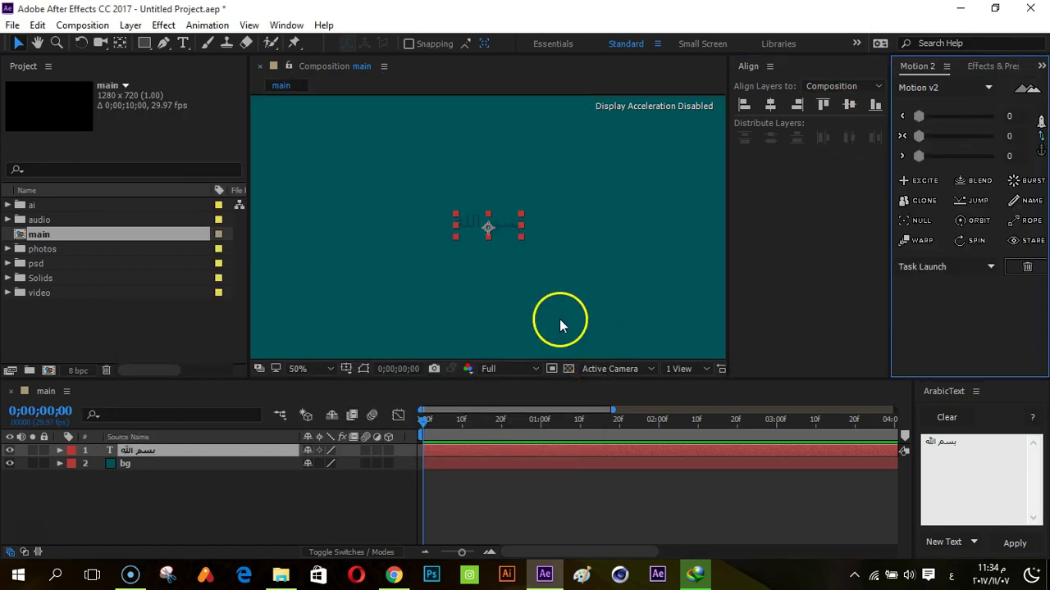
click(283, 25)
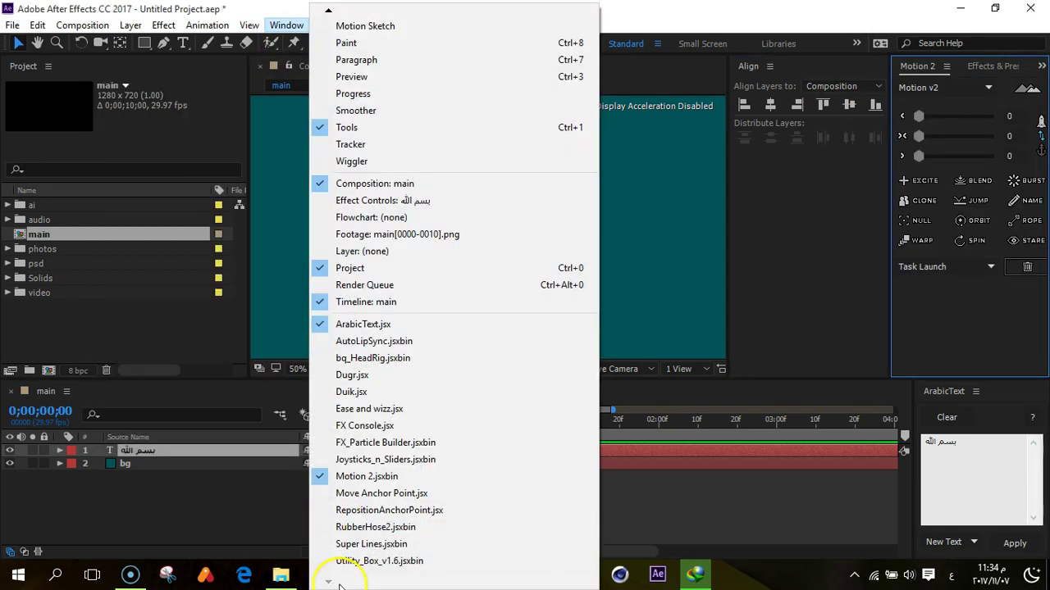
click(361, 512)
mouse_move(123, 111)
mouse_down()
mouse_move(802, 325)
mouse_move(808, 356)
mouse_up()
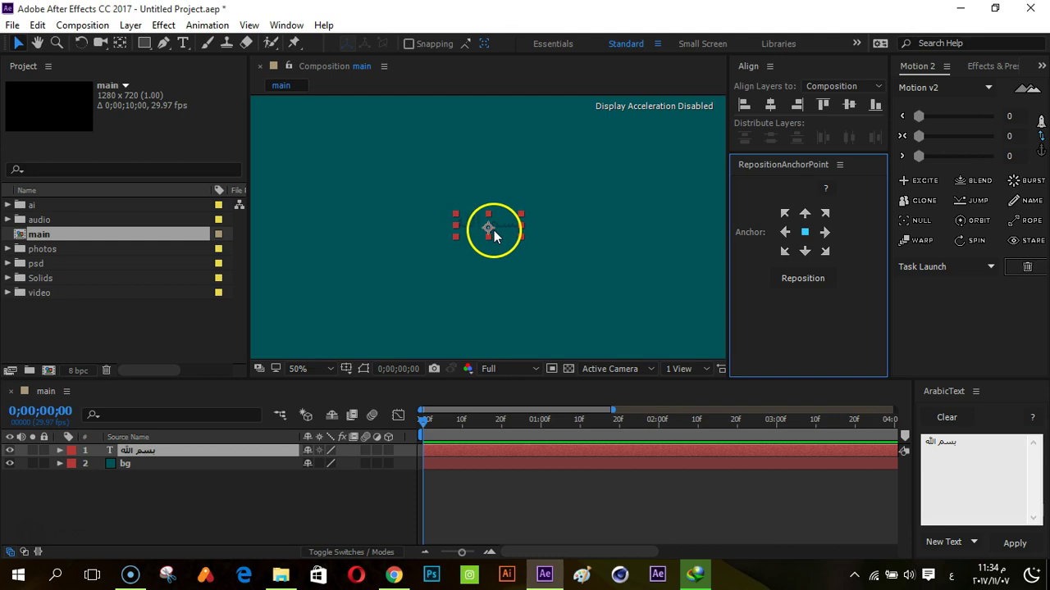
- Drag the text layer's anchor point to the middle of the text with Pan Behind
click(802, 278)
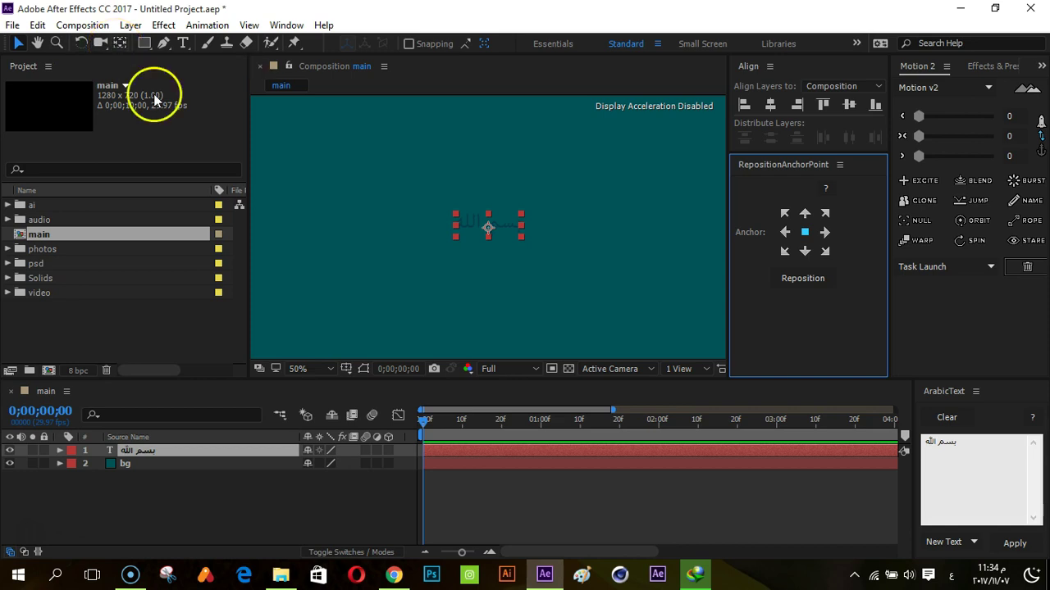
scroll(485, 233, up, 6)
scroll(542, 235, down, 3)
scroll(537, 234, up, 2)
click(487, 234)
click(121, 43)
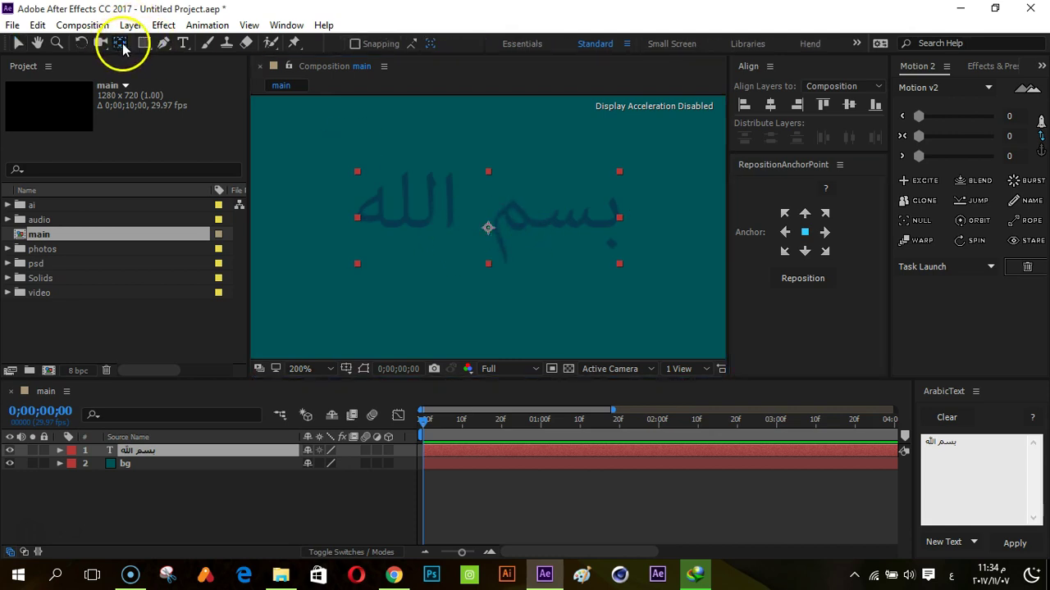
drag(487, 228, 533, 235)
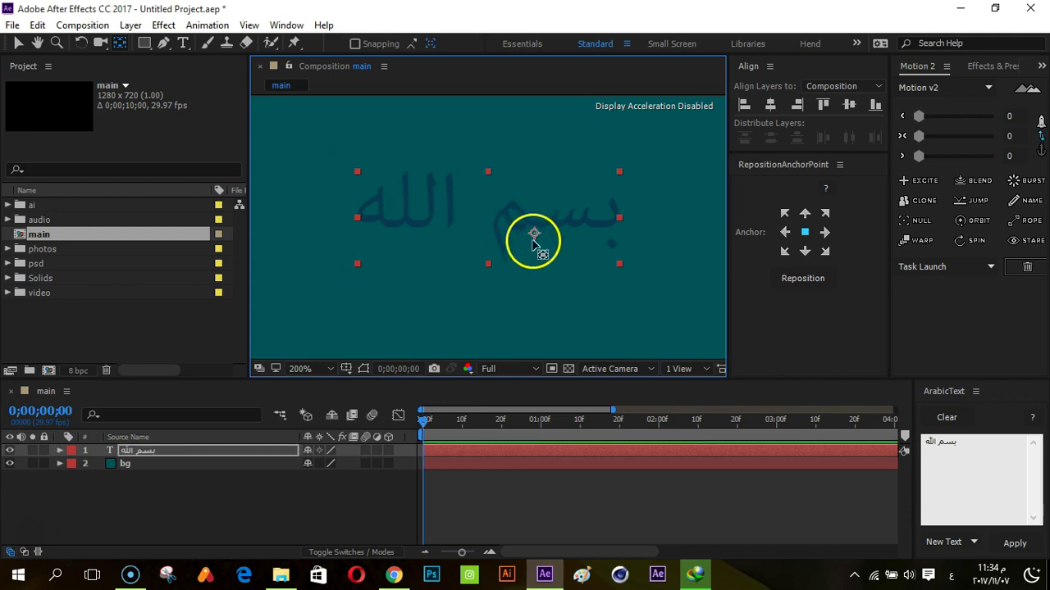
mouse_move(534, 234)
mouse_down()
mouse_move(488, 220)
mouse_move(488, 260)
mouse_move(489, 228)
mouse_move(353, 226)
mouse_move(492, 225)
mouse_up()
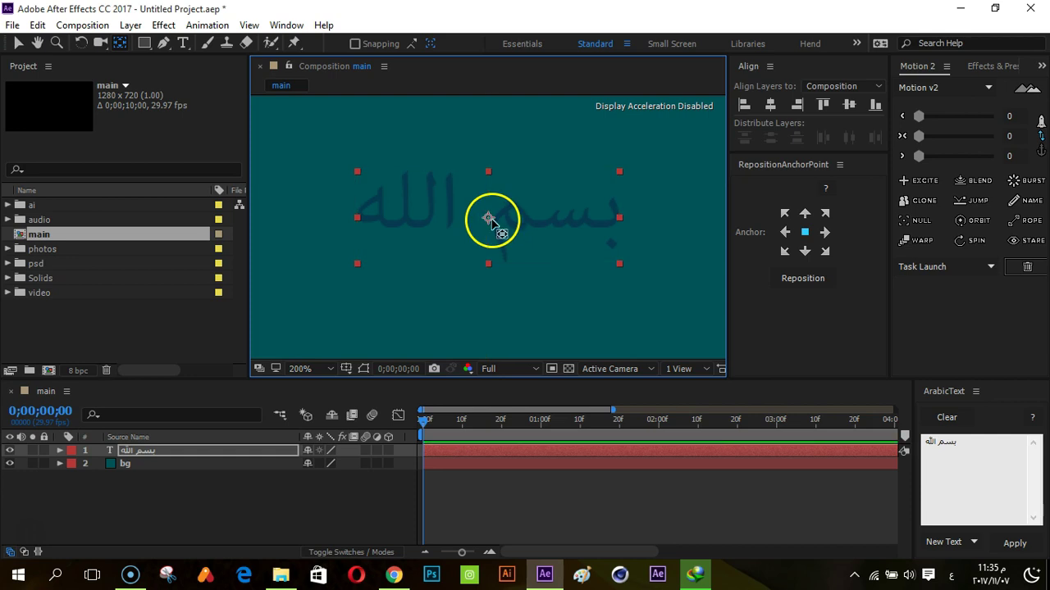
- Reposition the anchor with RepositionAnchorPoint to left, then centre, and zoom to 50%
click(138, 452)
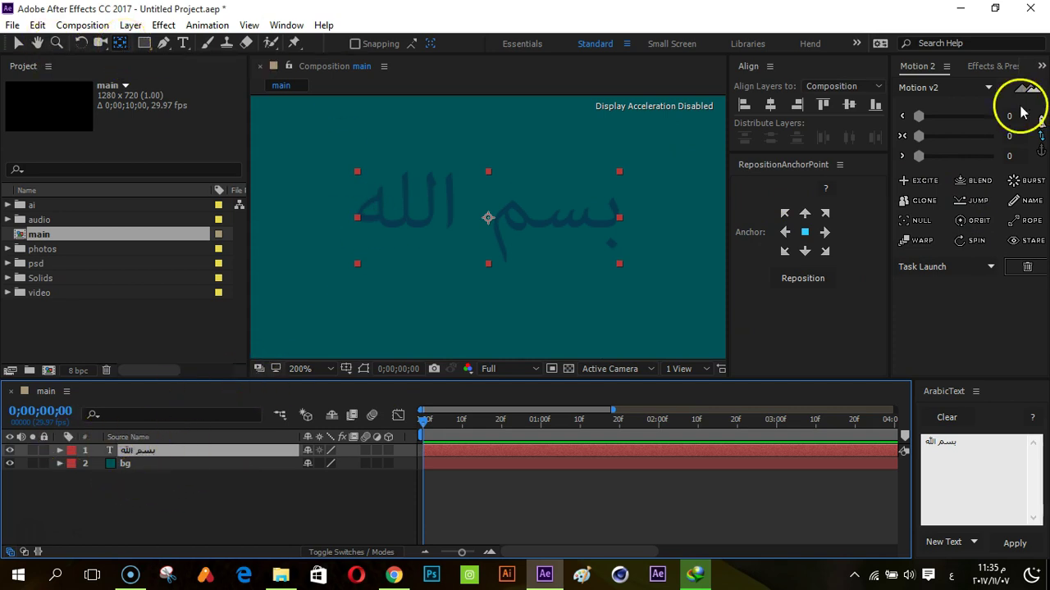
click(803, 279)
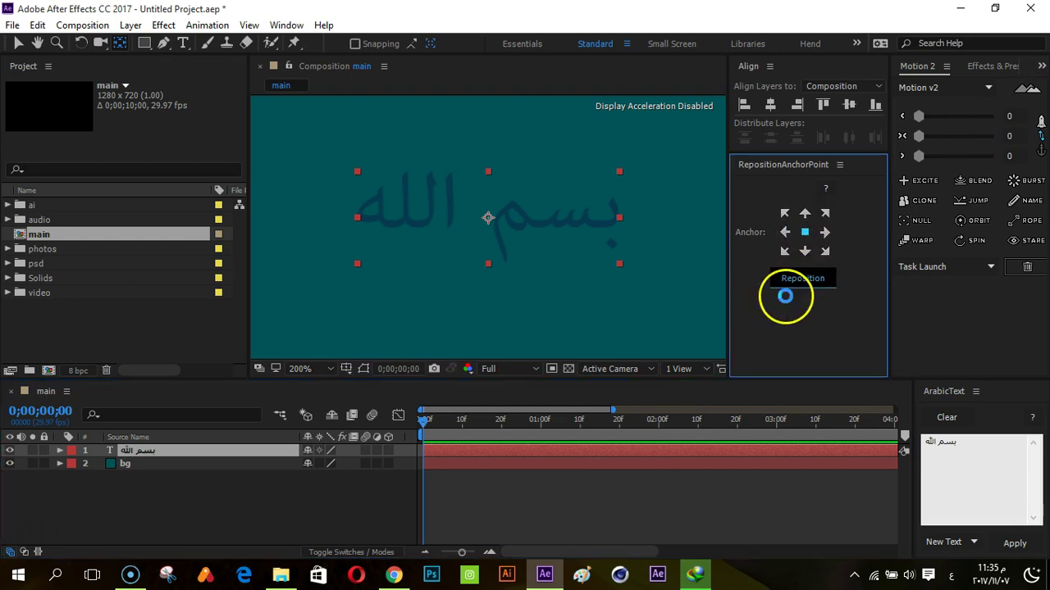
click(783, 232)
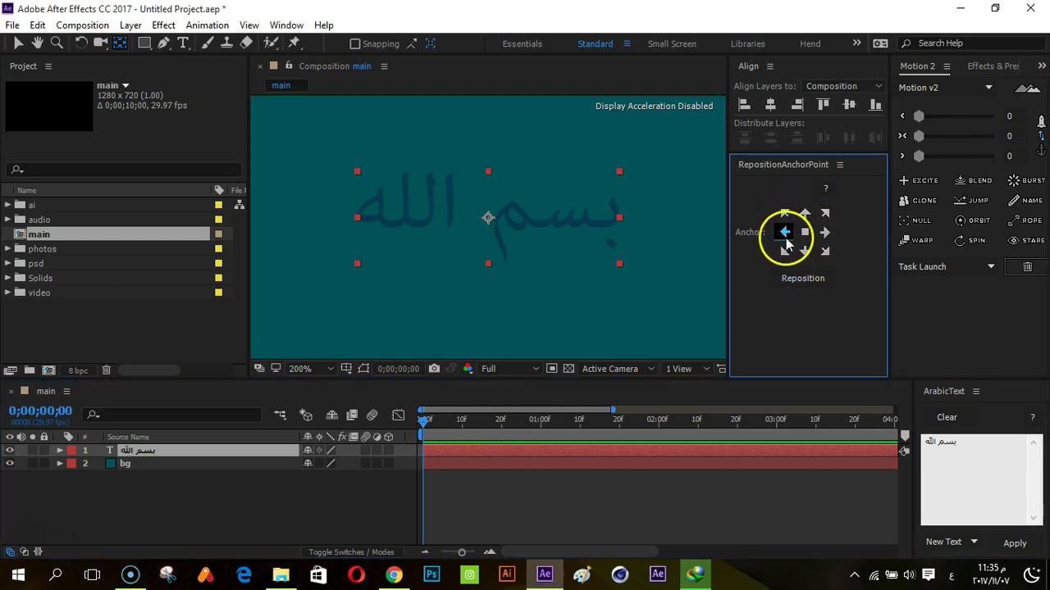
click(802, 278)
click(804, 232)
click(803, 278)
key(comma)
key(comma)
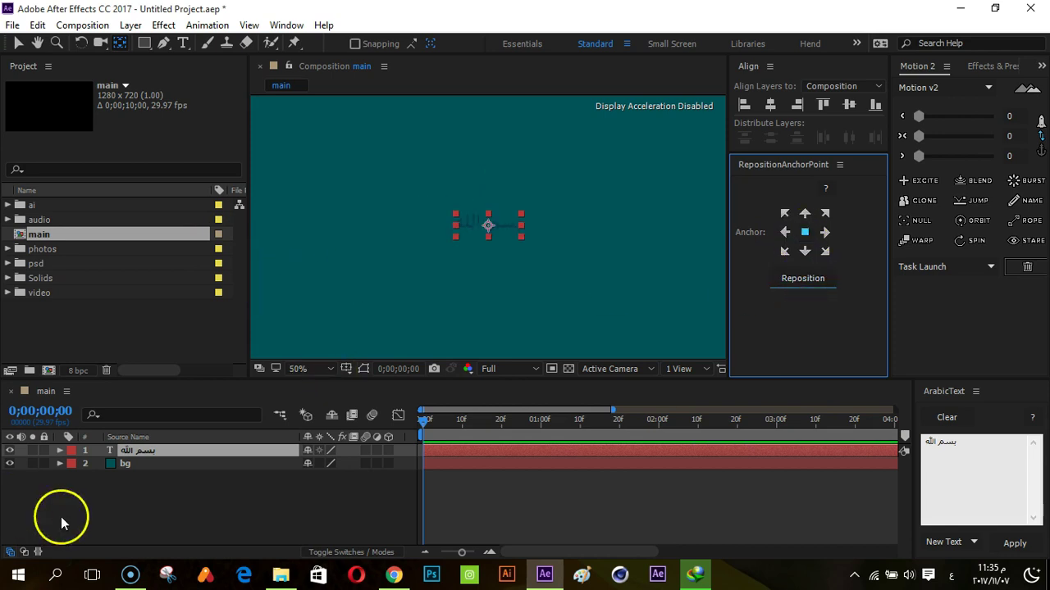
click(127, 516)
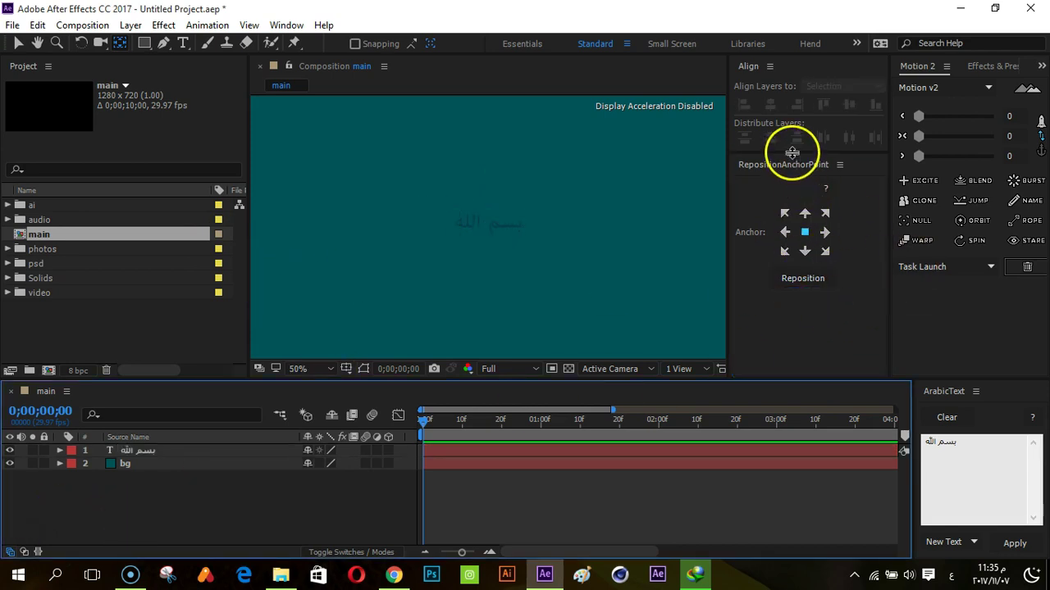
- Heighten the Align panel and dock the Ease and wizz.jsx panel beside it
drag(792, 155, 793, 234)
click(291, 26)
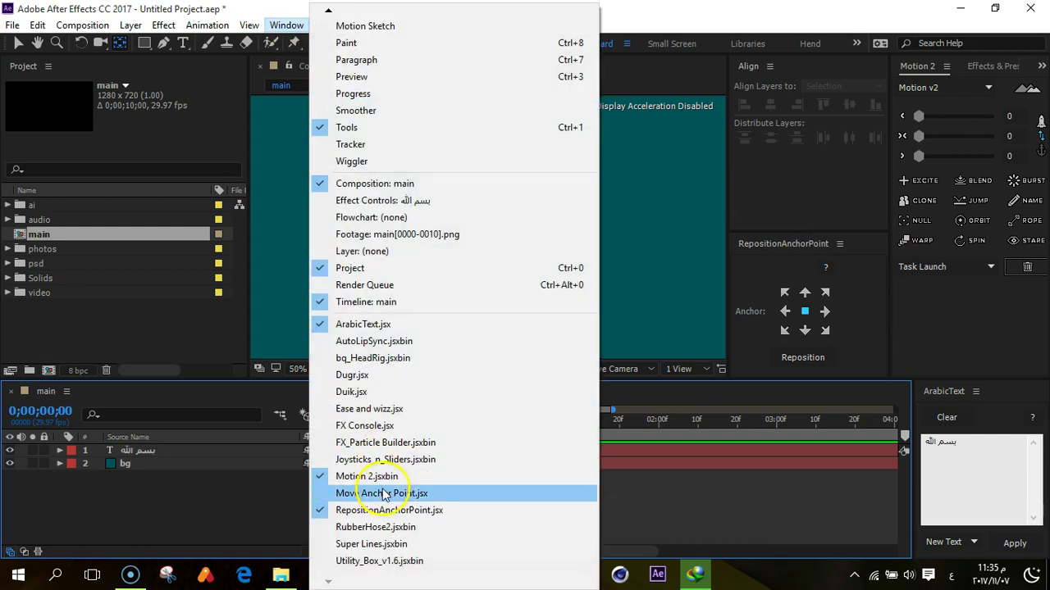
click(400, 414)
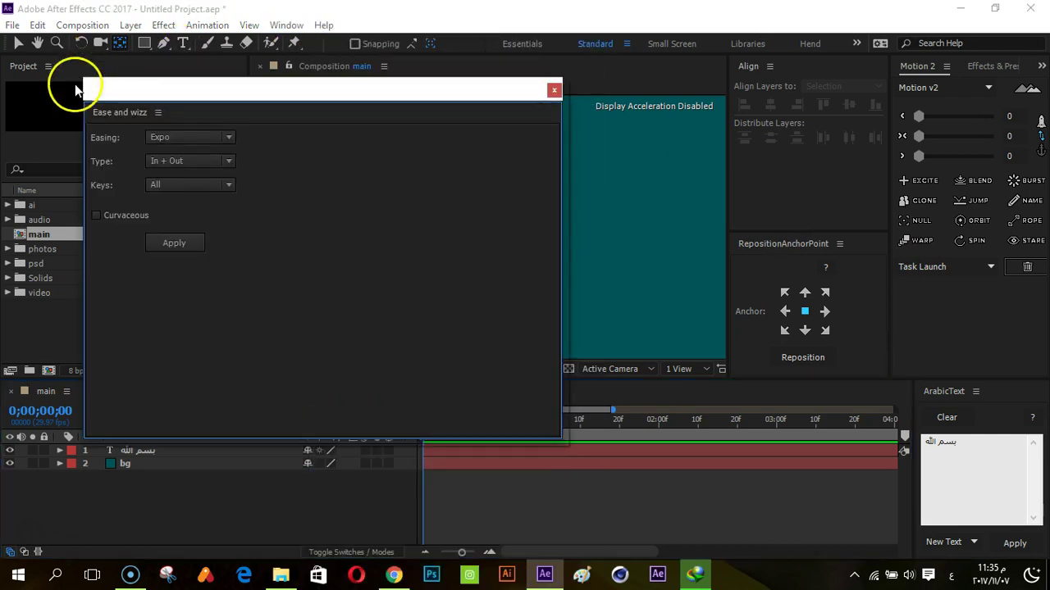
mouse_move(113, 110)
mouse_down()
mouse_move(1005, 250)
mouse_move(832, 65)
mouse_up()
- Widen the Ease and wizz column and the Composition viewer
click(286, 24)
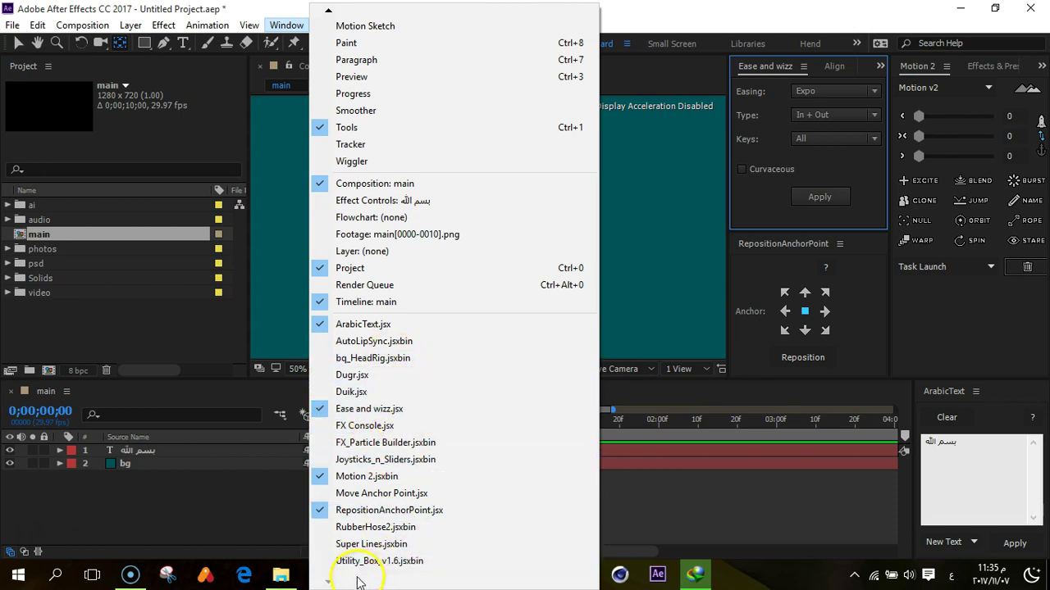
key(Escape)
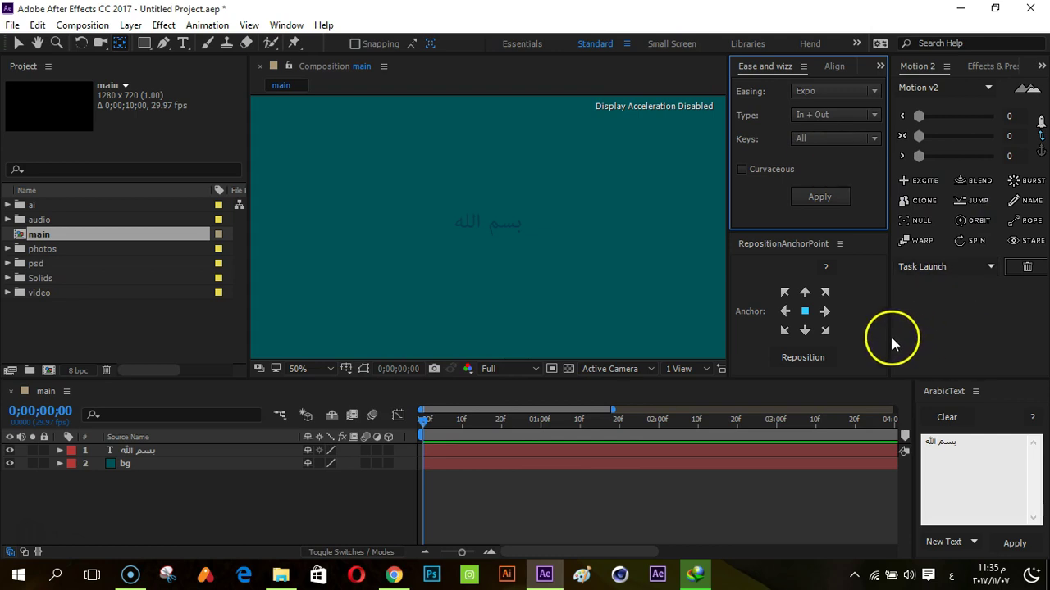
drag(891, 338, 913, 346)
drag(727, 237, 764, 239)
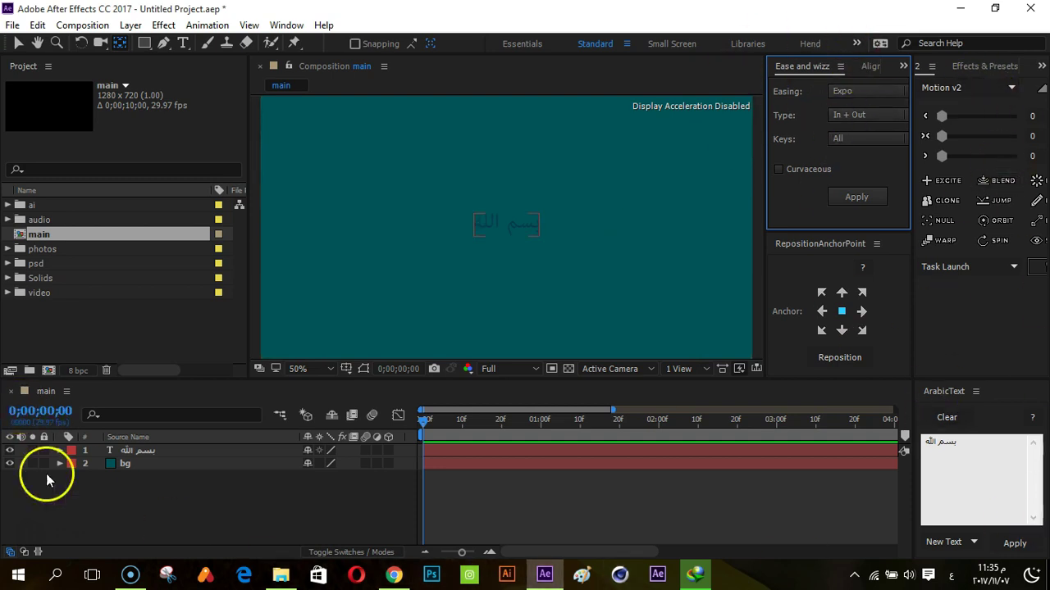
- Save the current panel layout as a new workspace named 'hend'
click(286, 24)
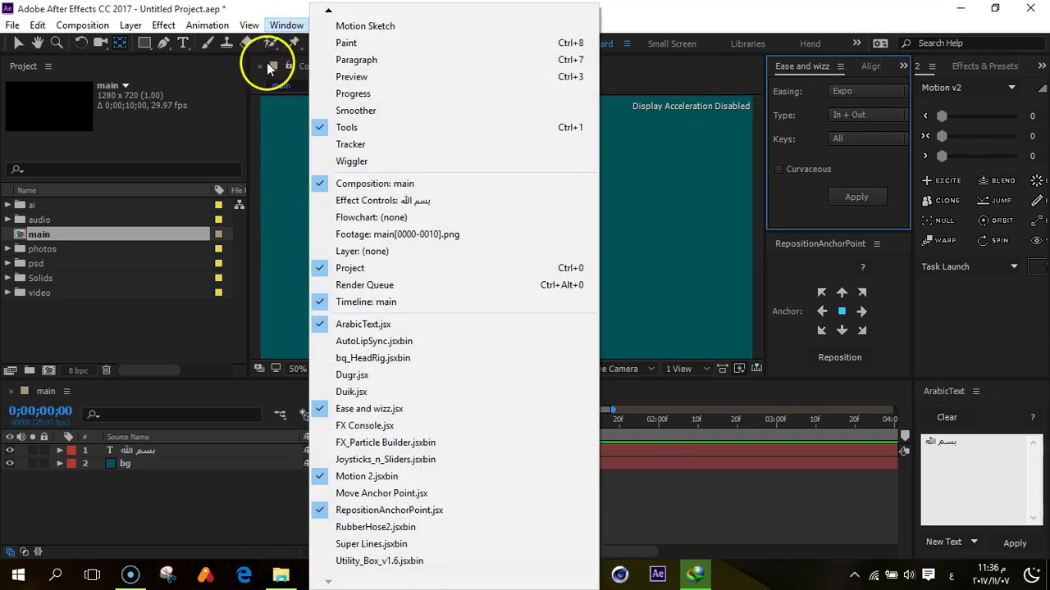
click(348, 8)
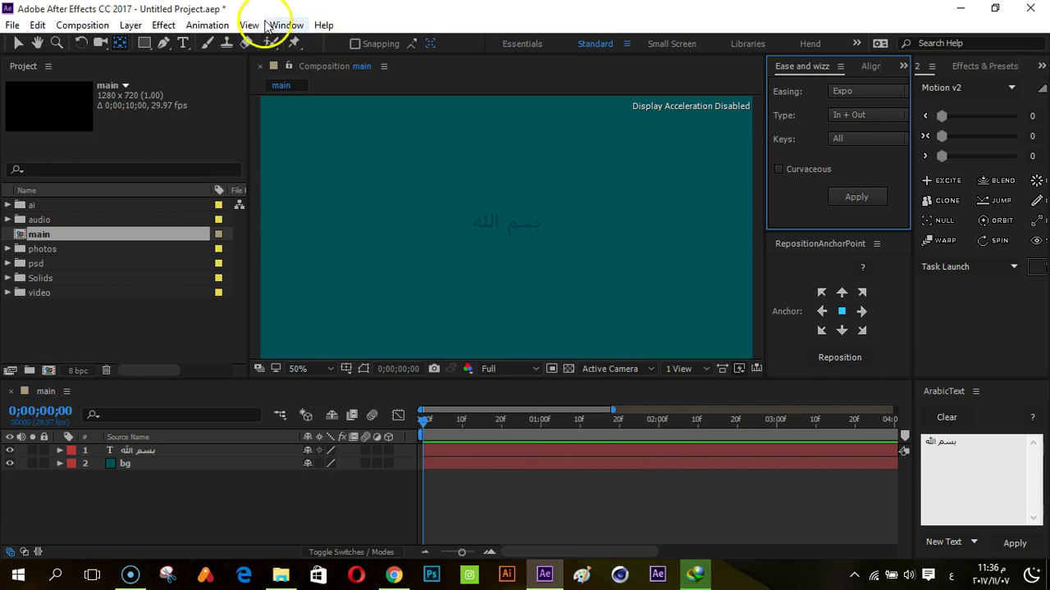
click(269, 24)
mouse_move(328, 11)
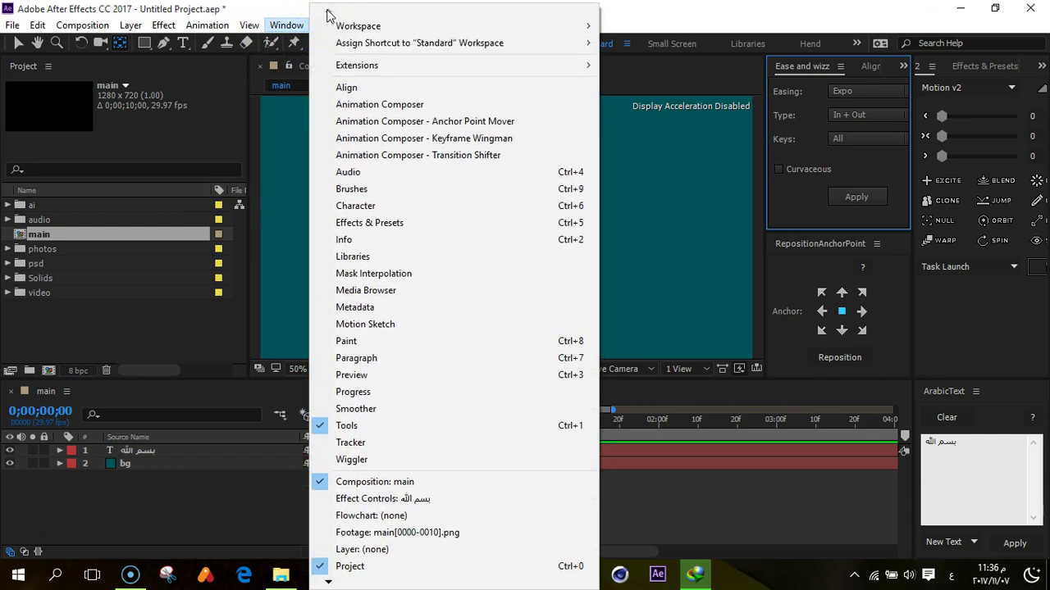
mouse_move(347, 28)
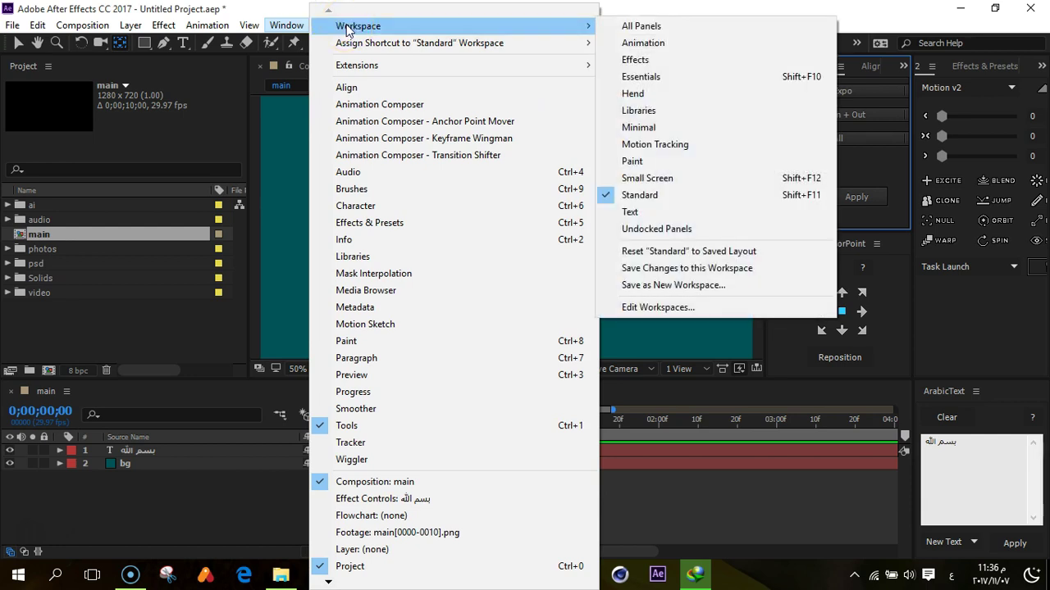
click(680, 289)
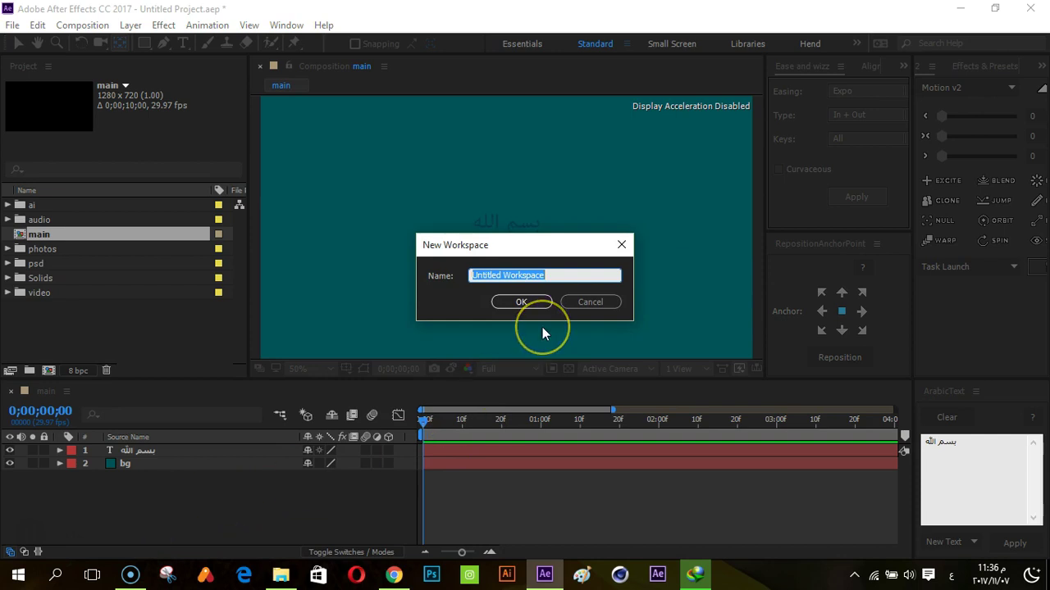
key(BackSpace)
text(hend)
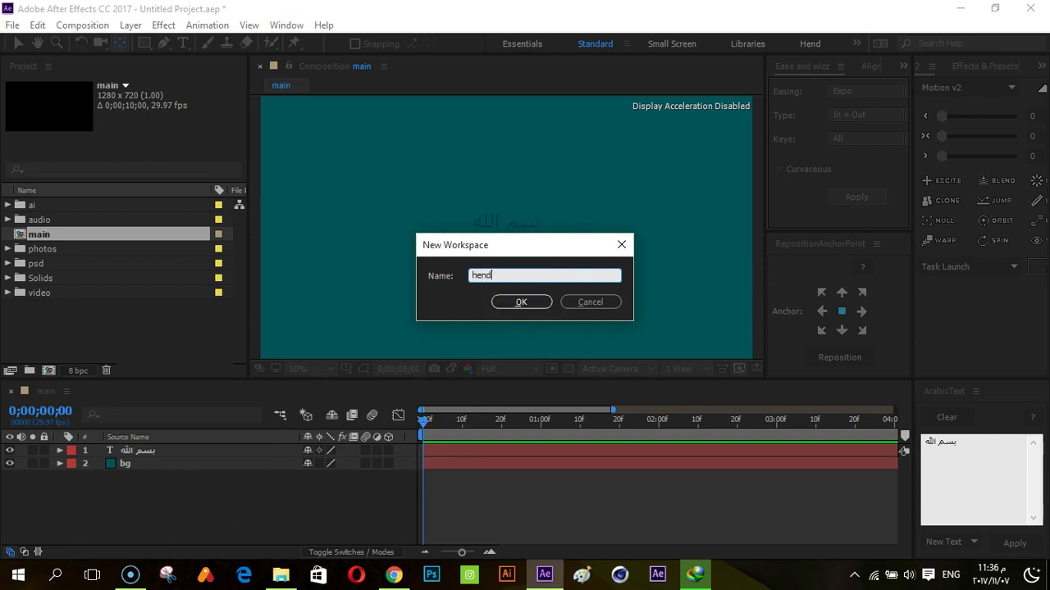
click(522, 304)
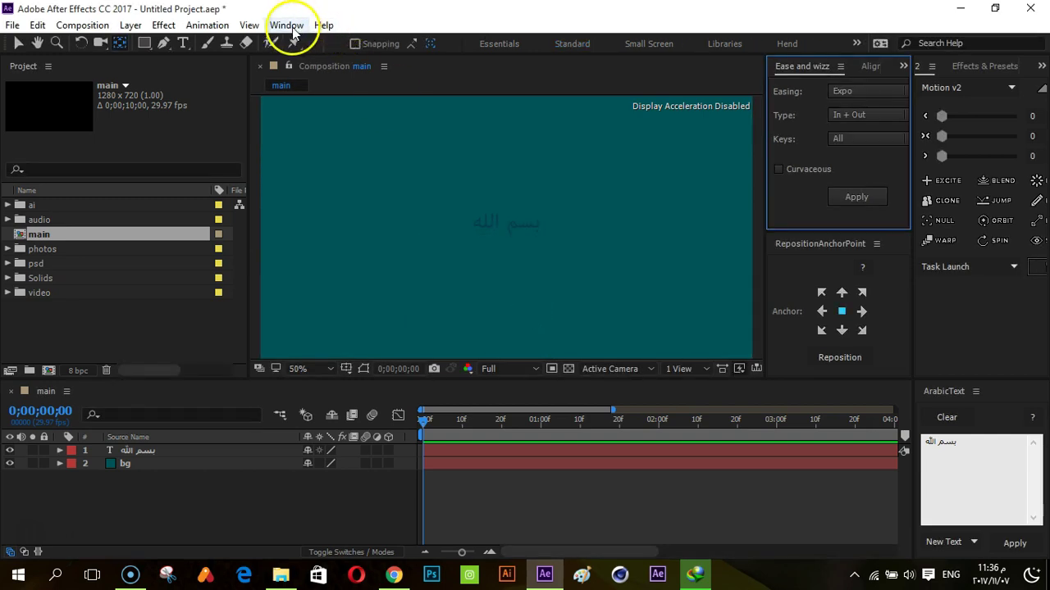
- Reset the 'hend' workspace to its saved layout
click(286, 24)
mouse_move(382, 25)
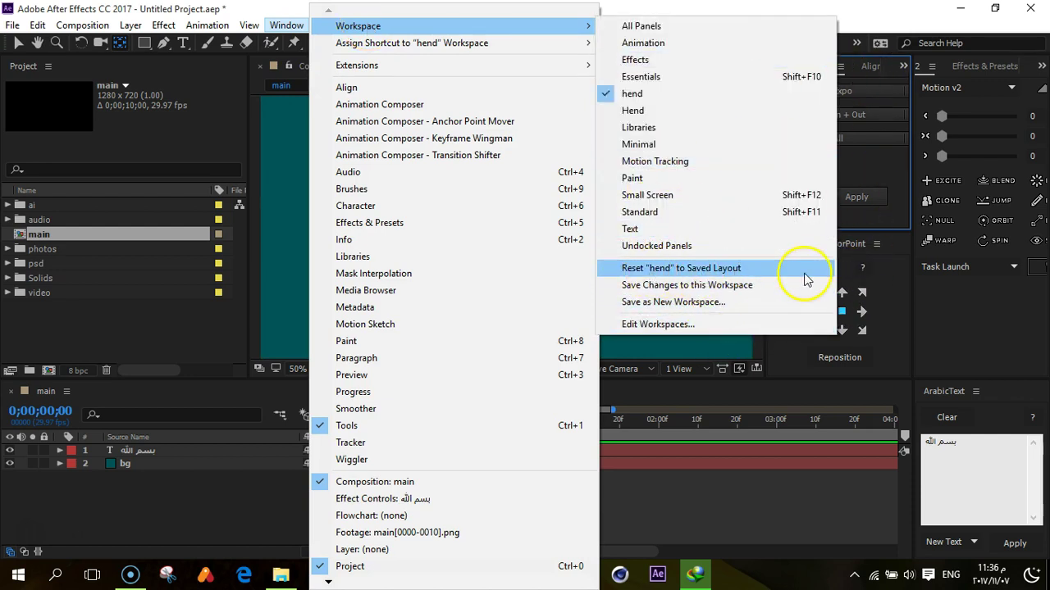
click(680, 268)
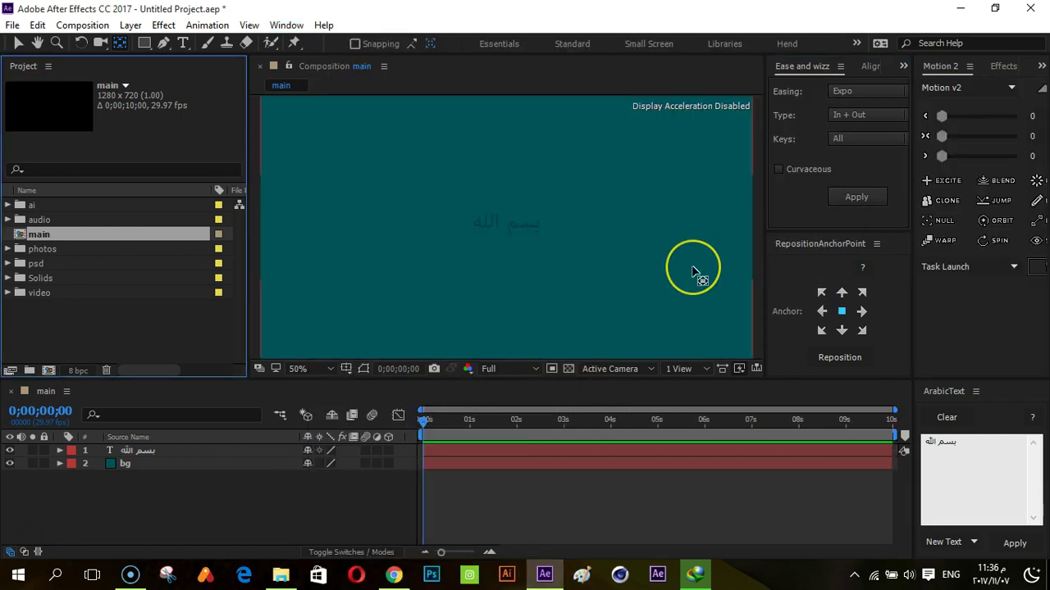
click(287, 25)
click(287, 25)
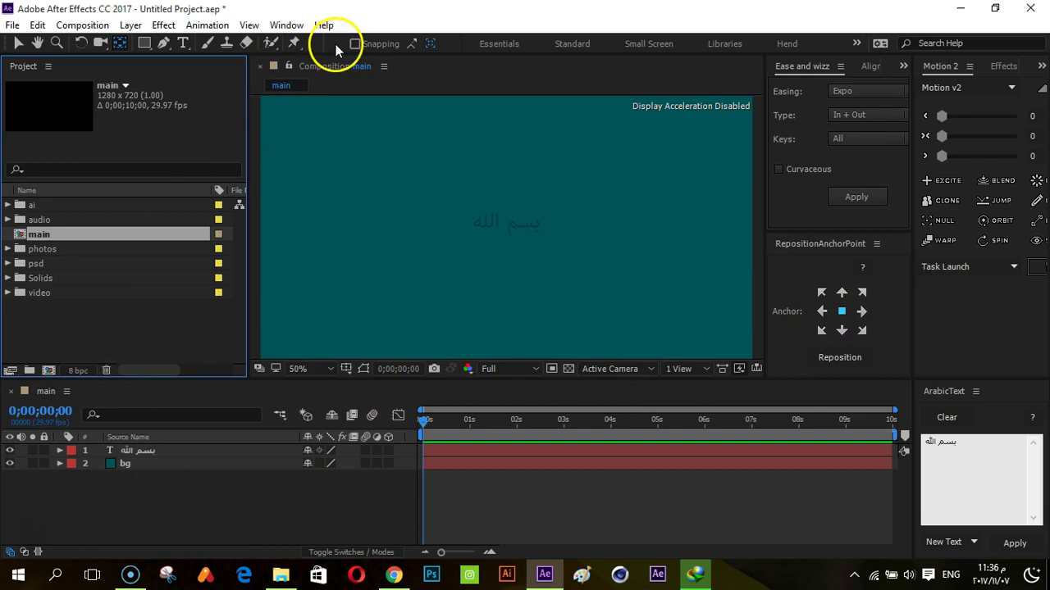
click(286, 24)
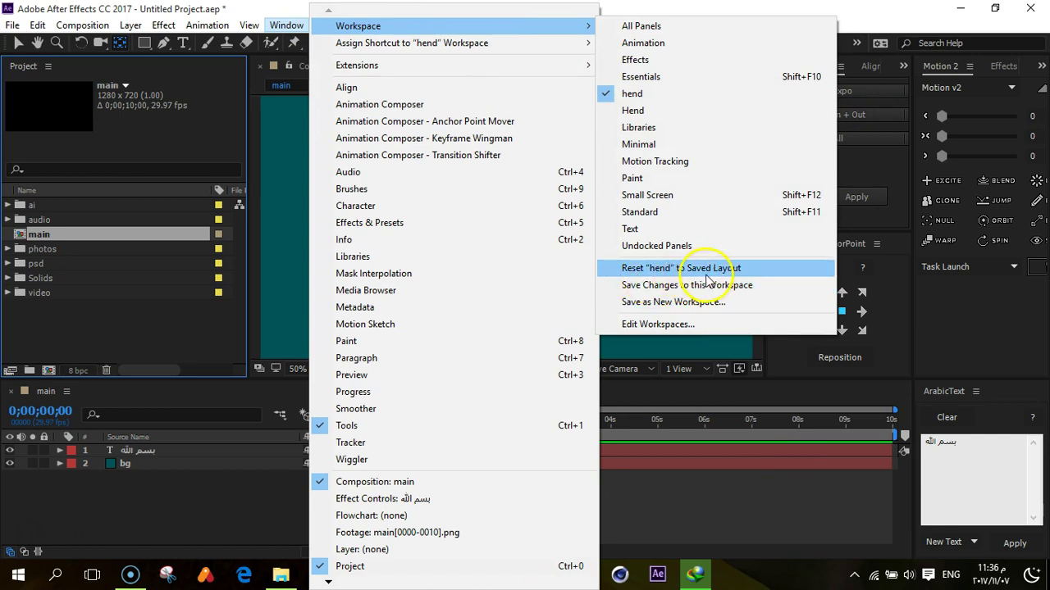
click(743, 546)
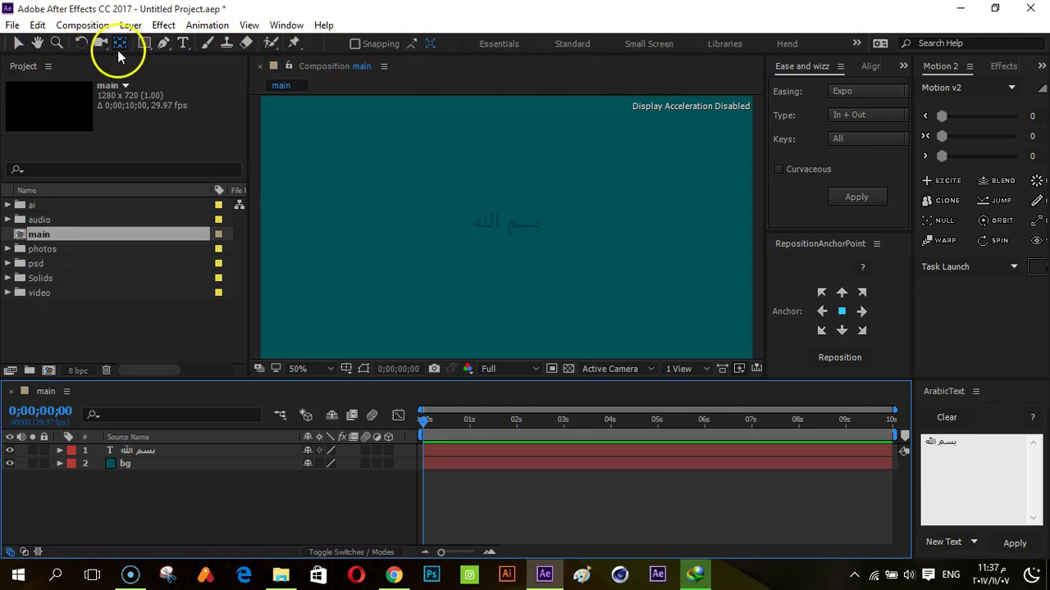
key(v)
click(158, 470)
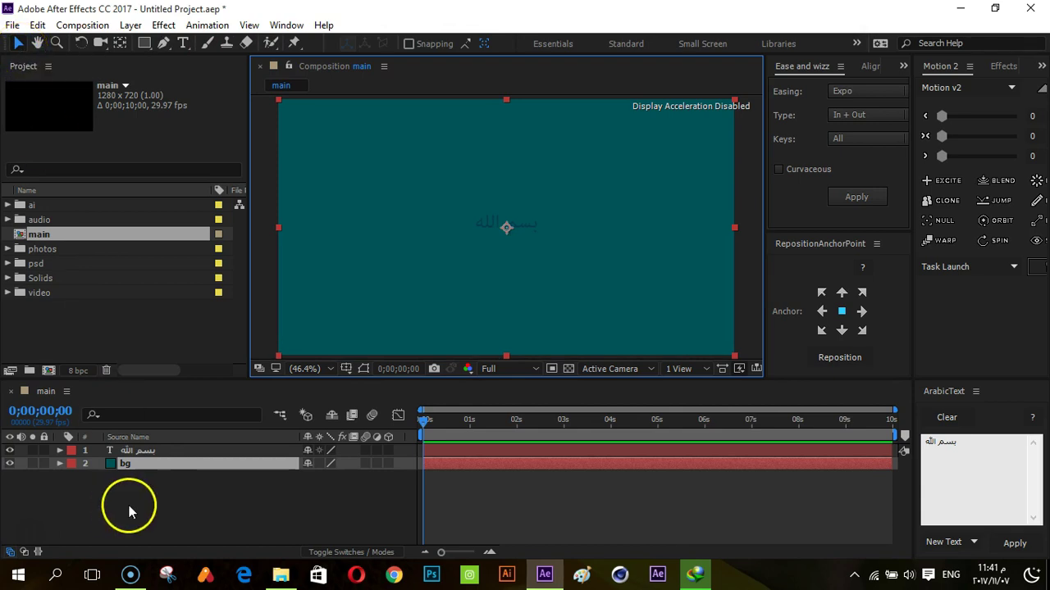
- Select the Arabic text layer (layer 1) in the Timeline instead of the bg layer
click(136, 452)
click(123, 476)
click(123, 464)
click(123, 452)
click(123, 463)
click(123, 452)
- Pan the composition view up-left and back down-right with the Hand tool
click(37, 44)
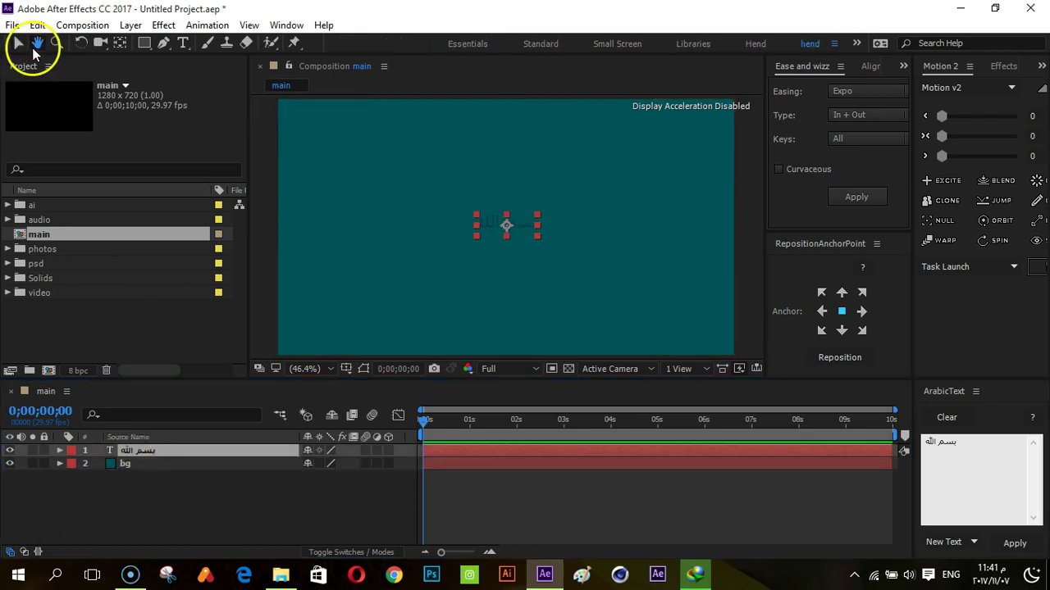
drag(398, 159, 371, 92)
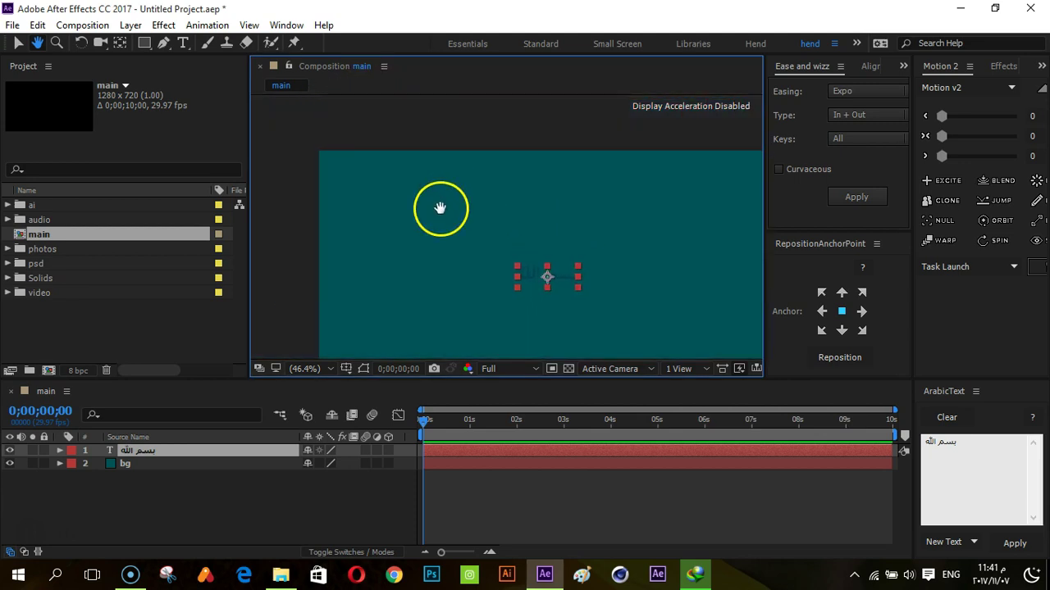
mouse_move(370, 93)
mouse_down()
mouse_move(498, 134)
mouse_move(406, 169)
mouse_move(416, 190)
mouse_up()
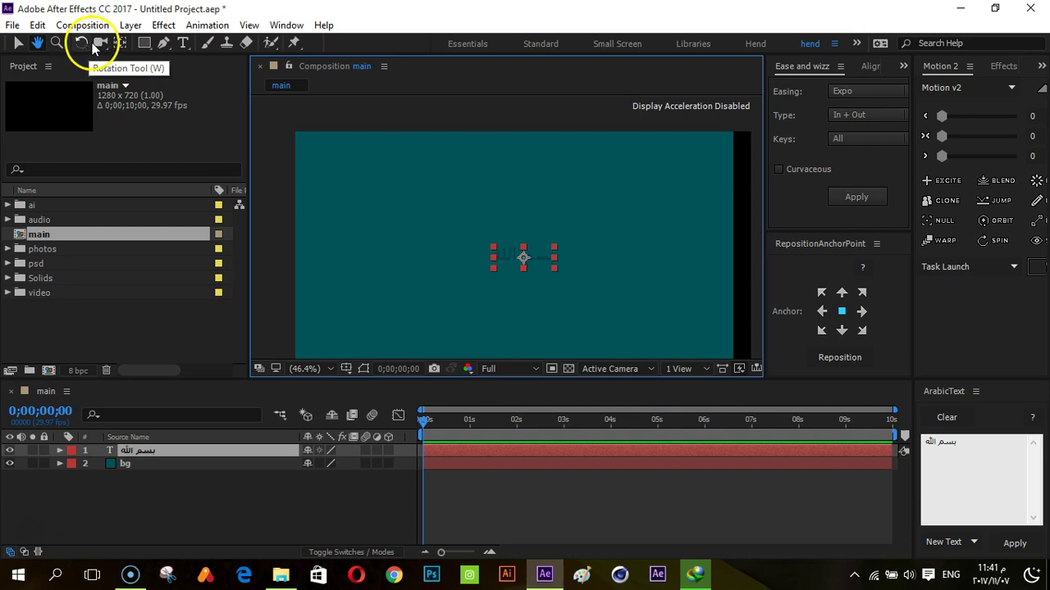
- Twirl open the بسم الله layer to show its Text and Transform groups
click(144, 45)
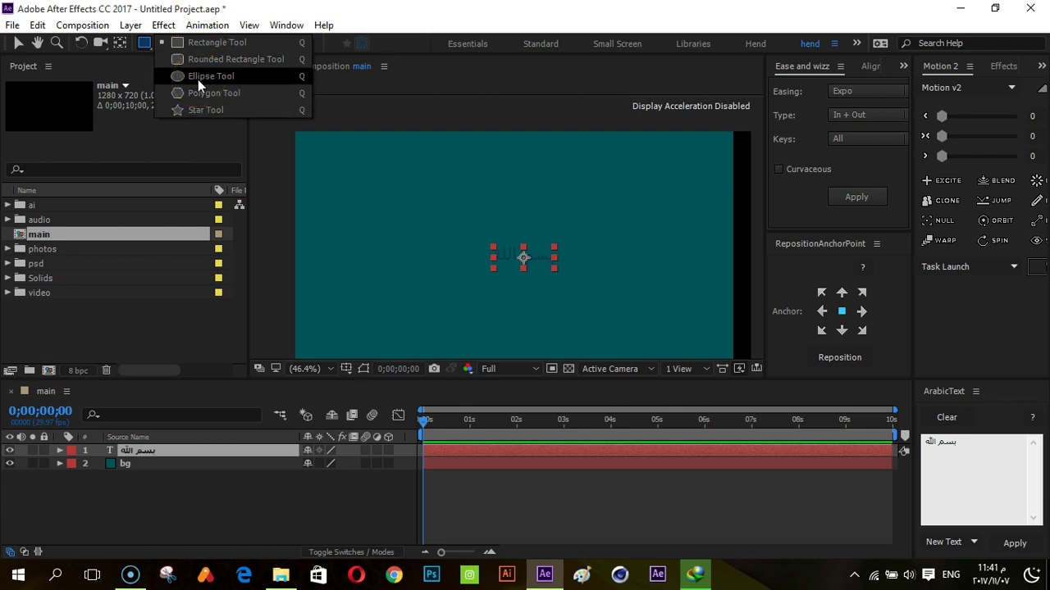
click(270, 251)
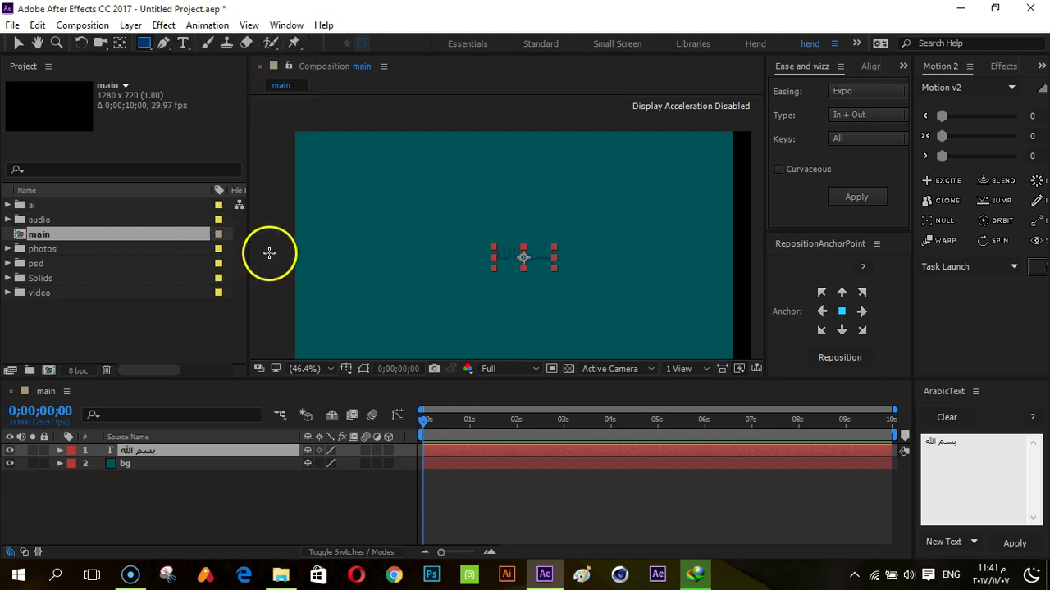
key(ctrl+Right)
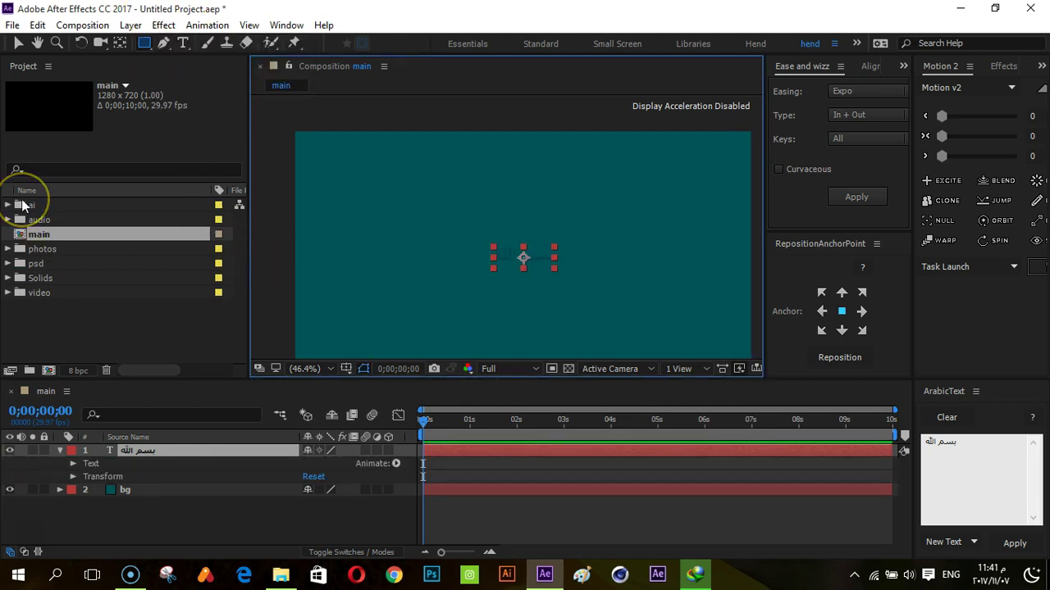